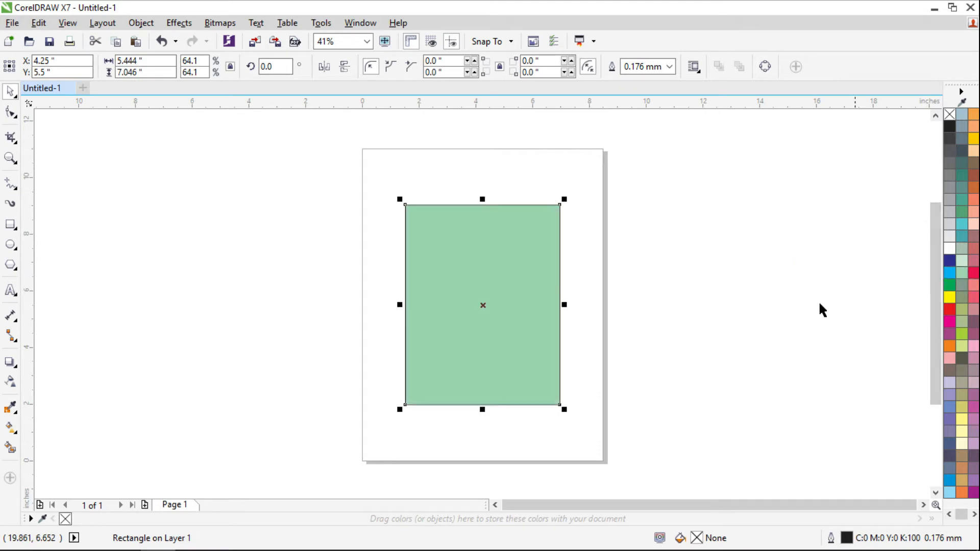
- Fill the selected rectangle with the light green palette swatch
left_click(633, 288)
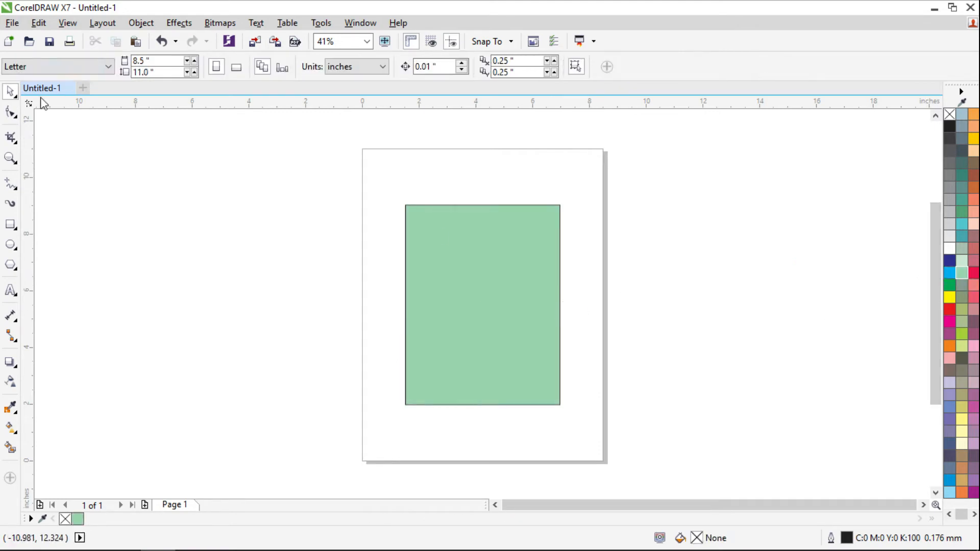
- Open File > Print, centre the dialog, and keep Adobe PDF as the printer
left_click(12, 23)
left_click(64, 355)
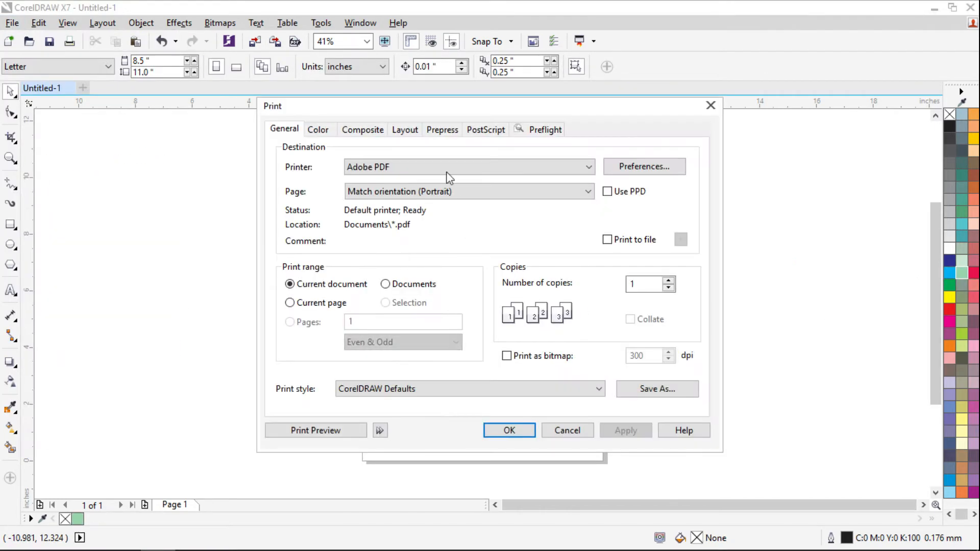
left_click_drag(418, 109, 627, 109)
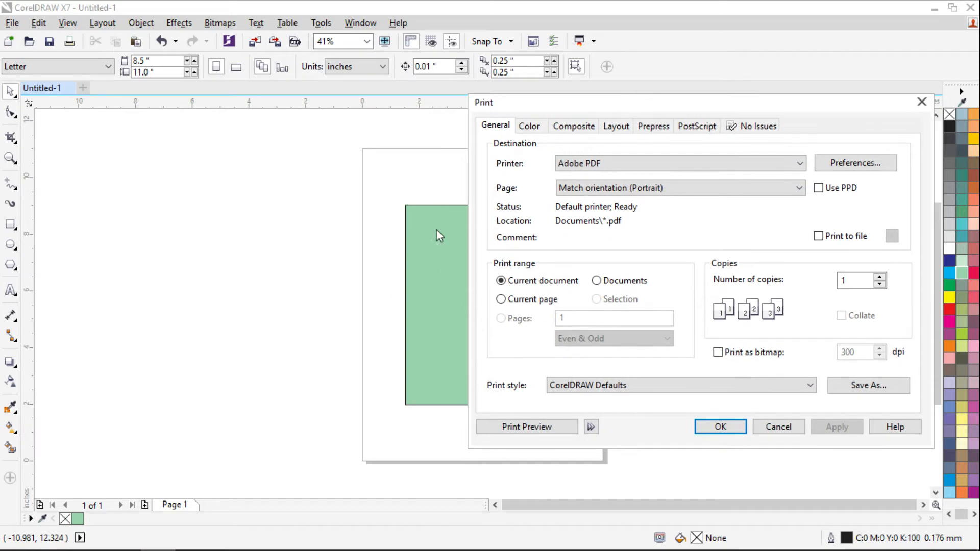
left_click_drag(535, 104, 332, 124)
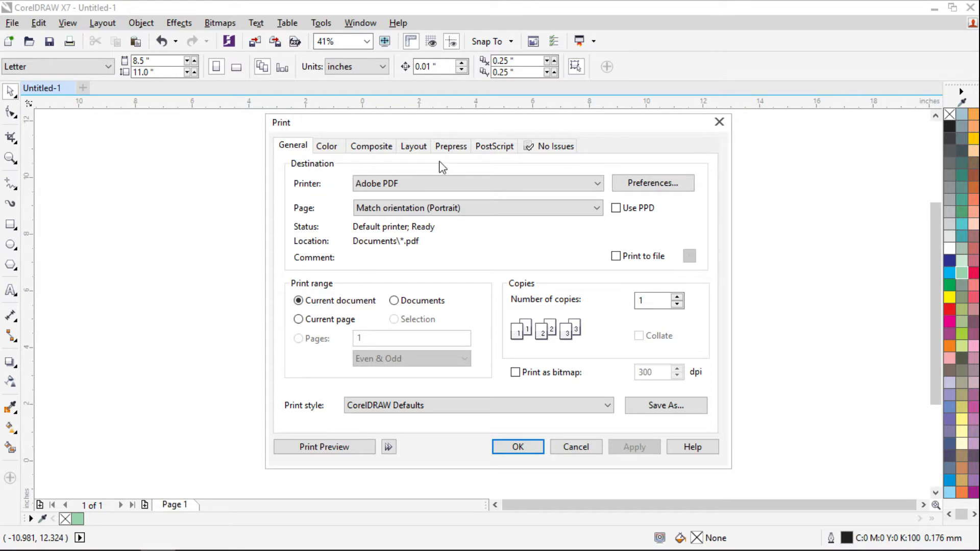
left_click(586, 184)
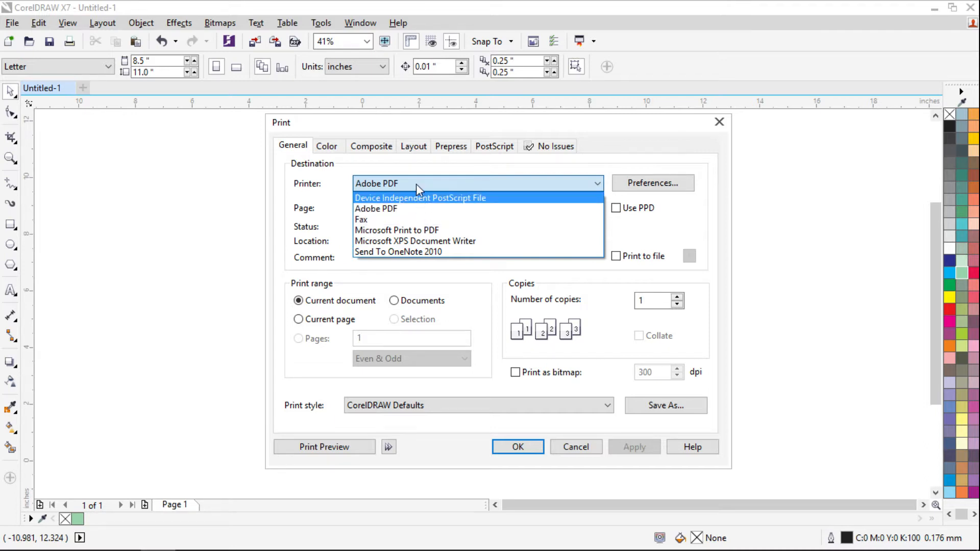
left_click(316, 211)
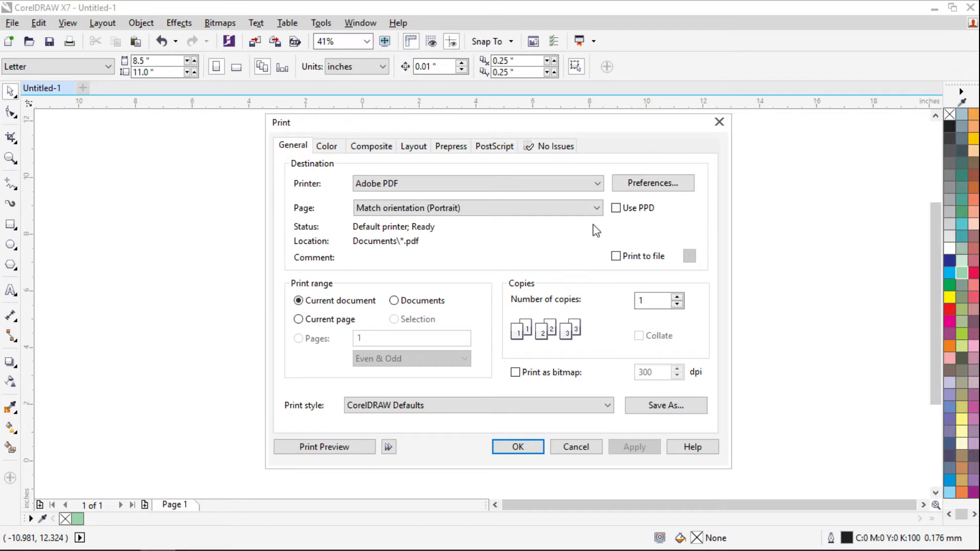
left_click(661, 186)
left_click(663, 177)
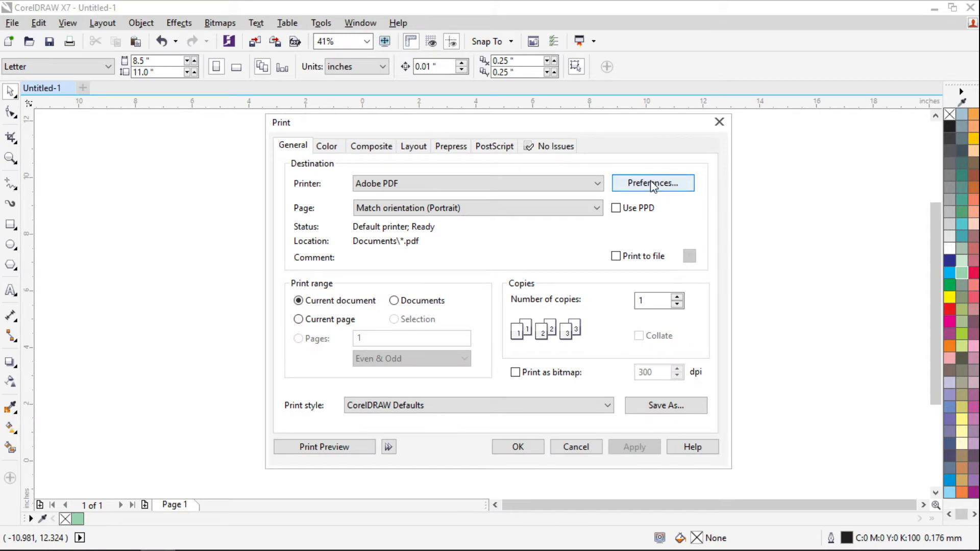
left_click(653, 183)
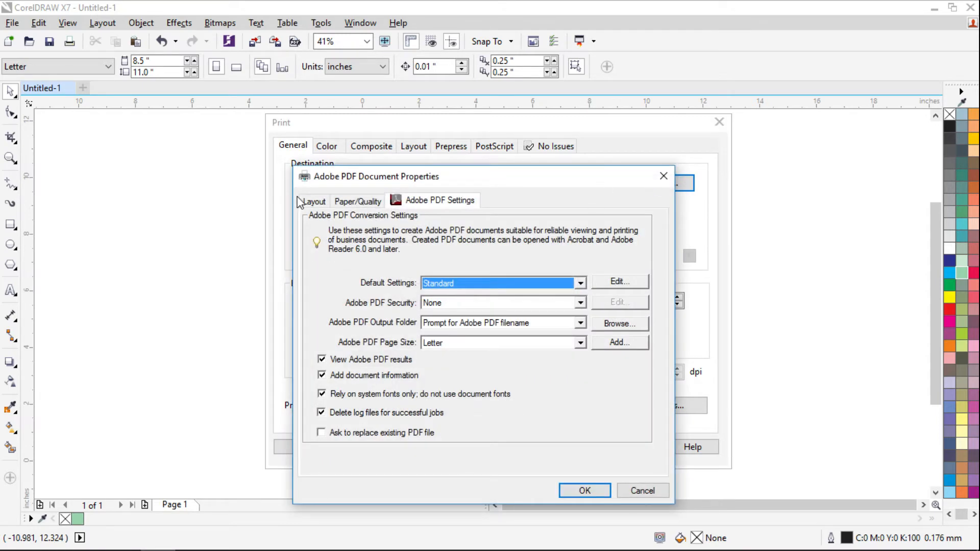
left_click(301, 201)
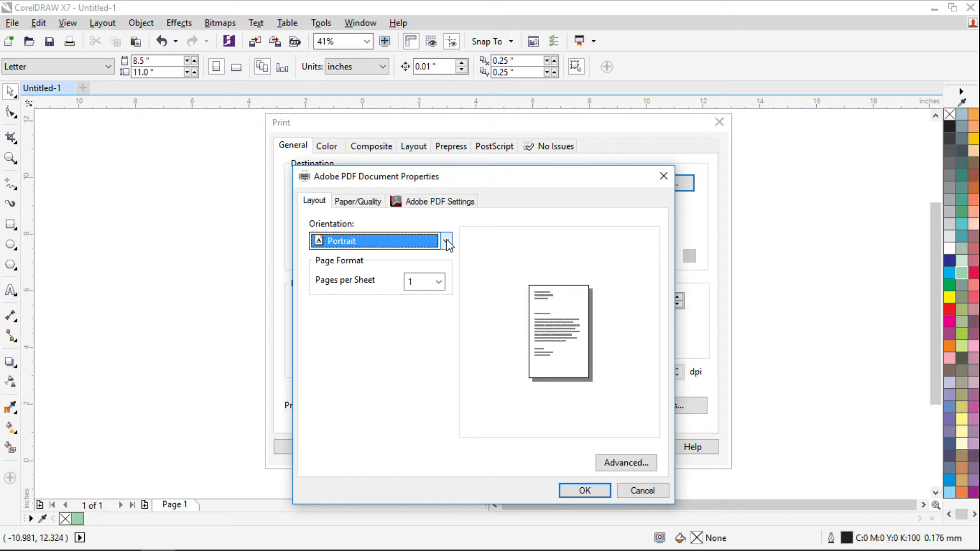
left_click(360, 202)
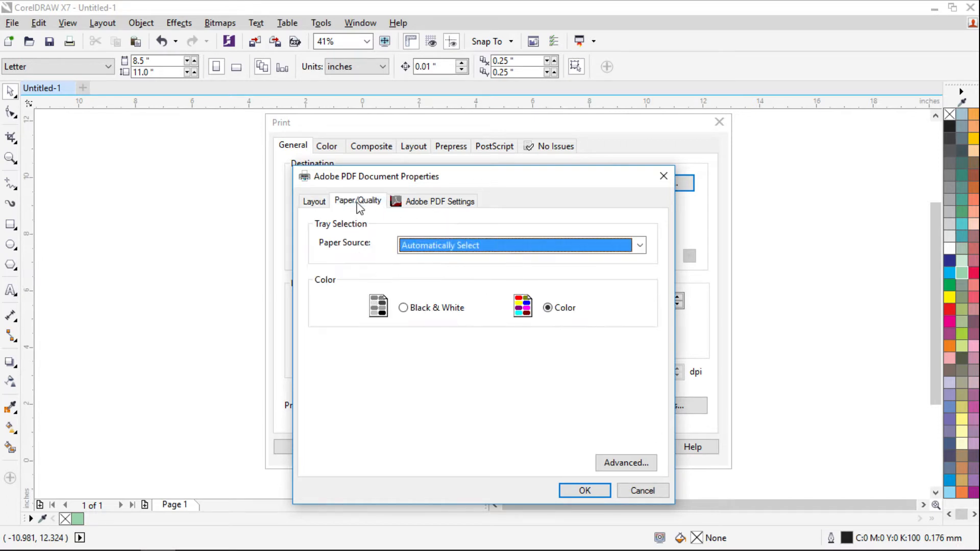
left_click(321, 206)
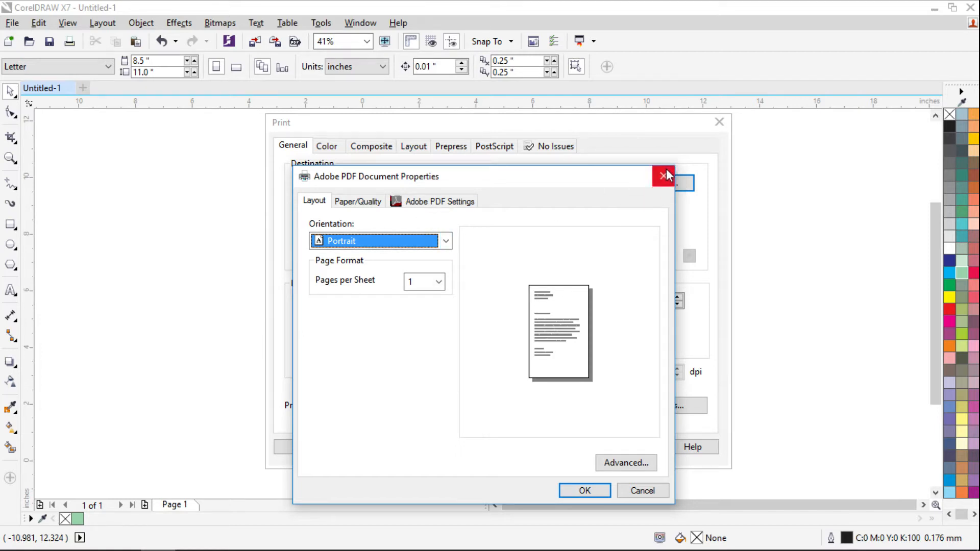
left_click(446, 241)
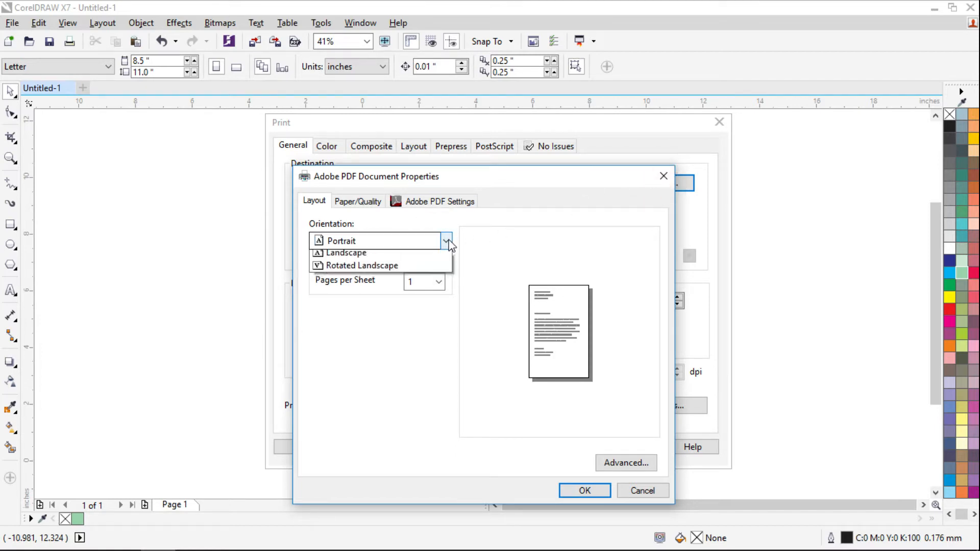
left_click(540, 256)
left_click(624, 463)
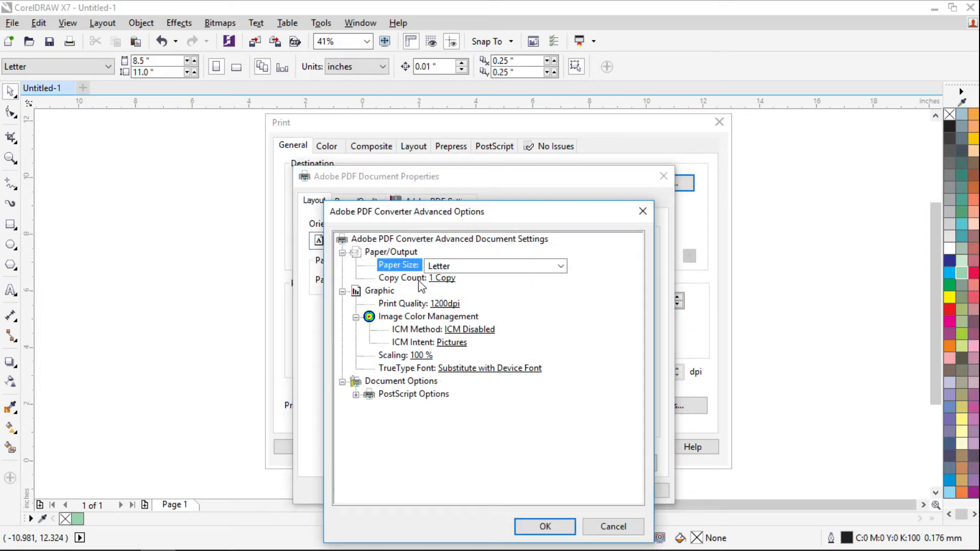
left_click(469, 267)
left_click(596, 269)
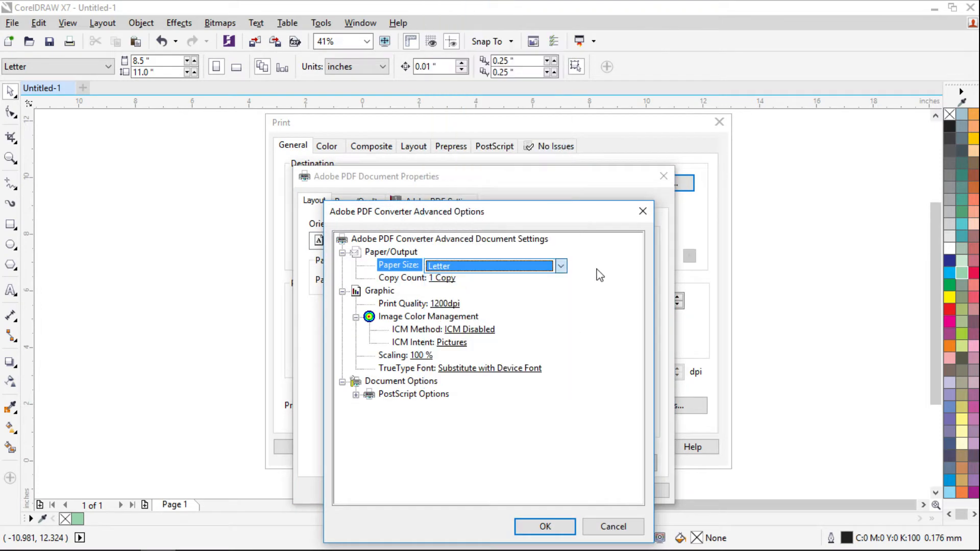
left_click(613, 526)
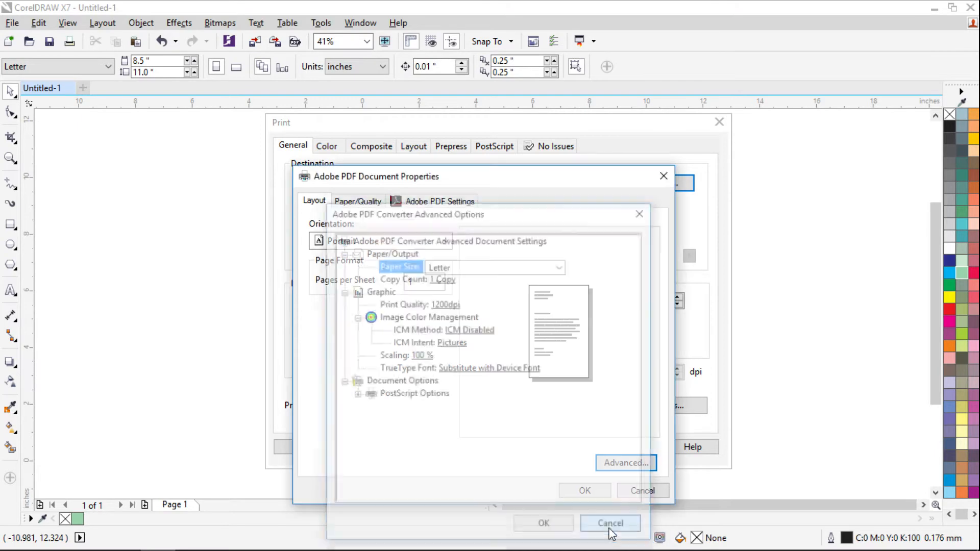
left_click(587, 489)
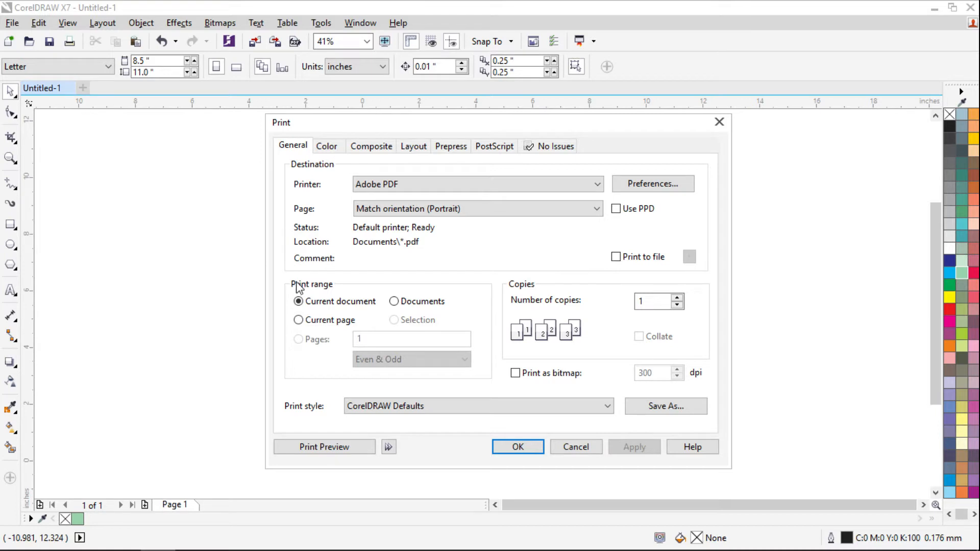
- Try the Current page and Documents ranges, revert to Current document, cancel, and start Untitled-4
left_click(298, 320)
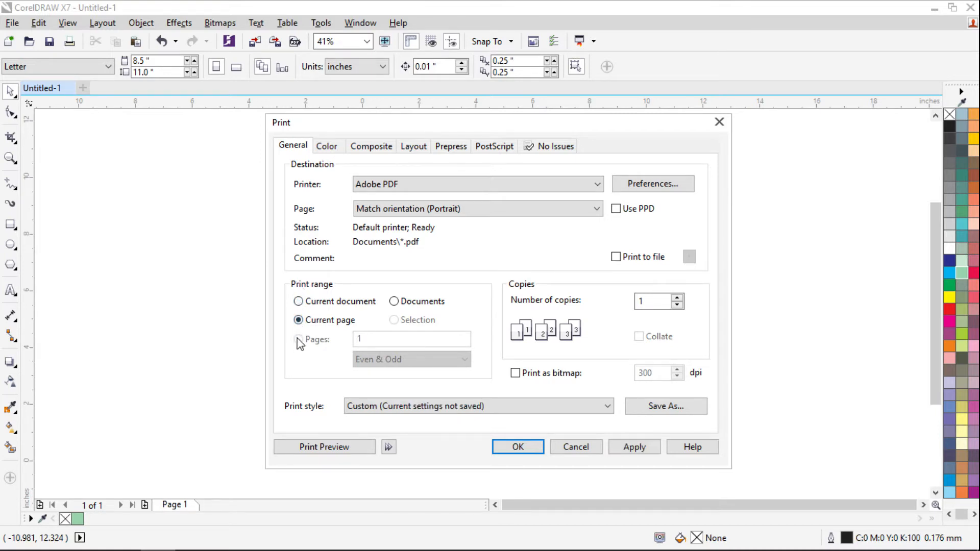
left_click(395, 302)
left_click(308, 306)
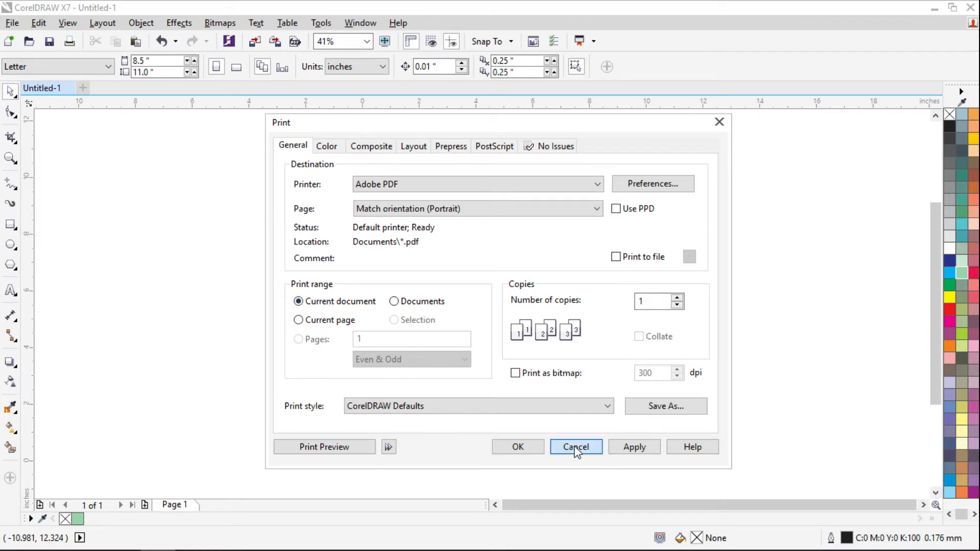
left_click(558, 448)
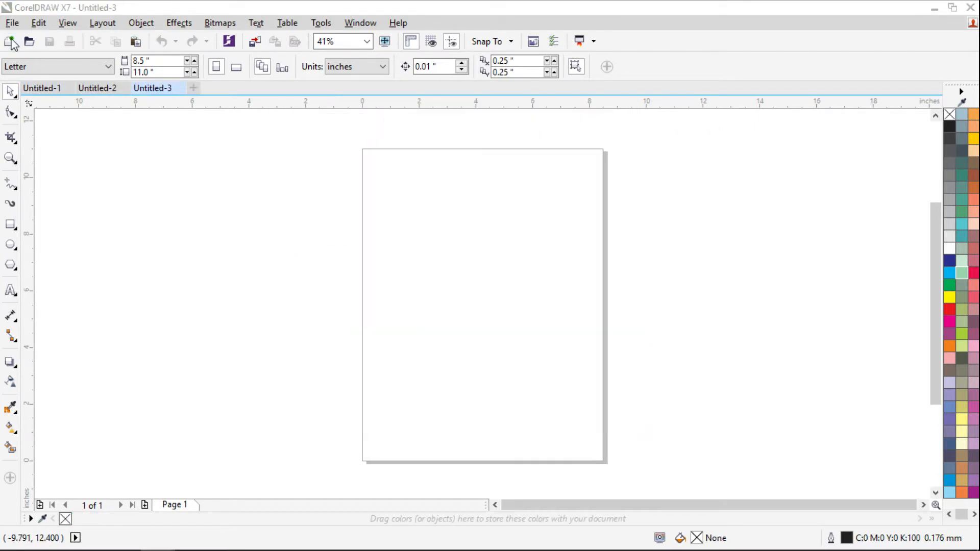
key("ctrl+n")
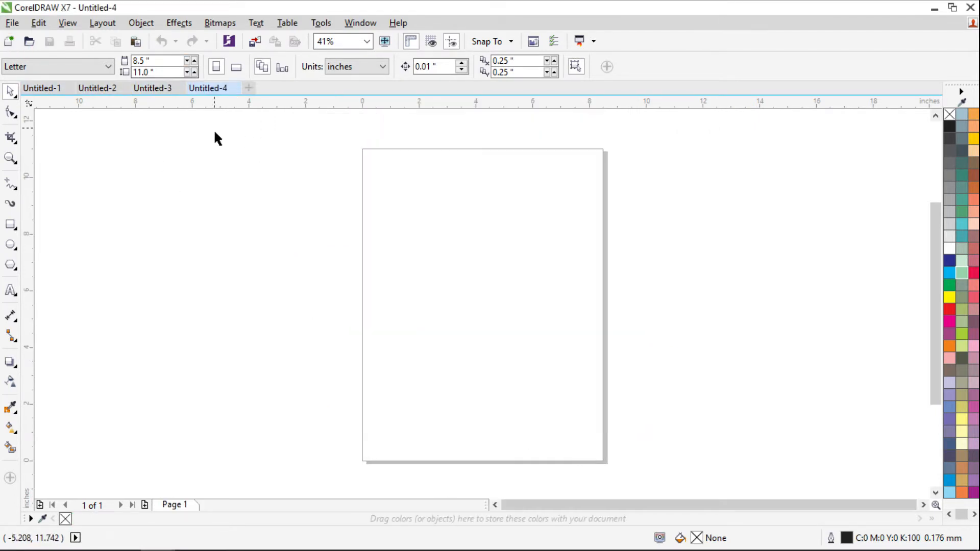
- In Untitled-1, add page 2 with a yellow rectangle and page 3 with a pink ellipse
left_click(47, 88)
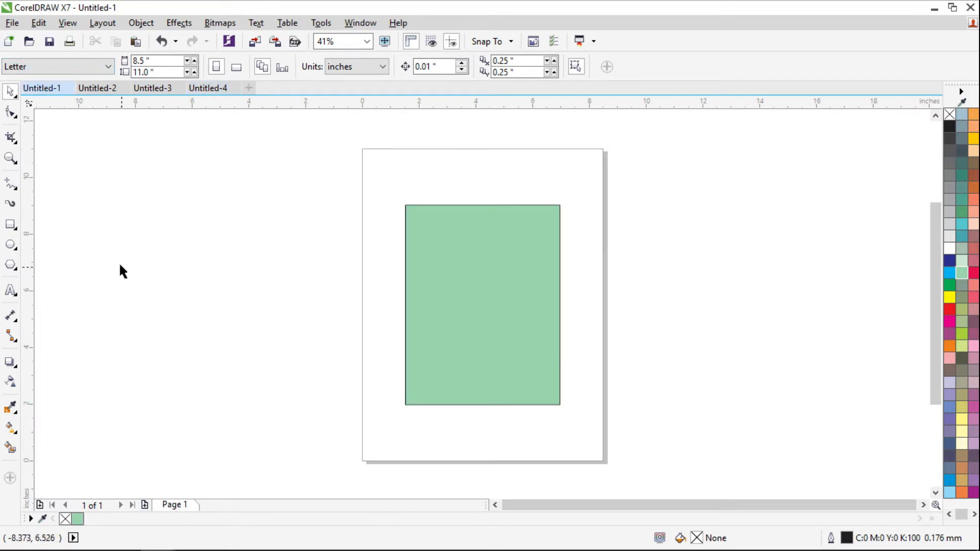
left_click(145, 505)
left_click(11, 225)
left_click_drag(443, 233, 506, 344)
left_click(949, 297)
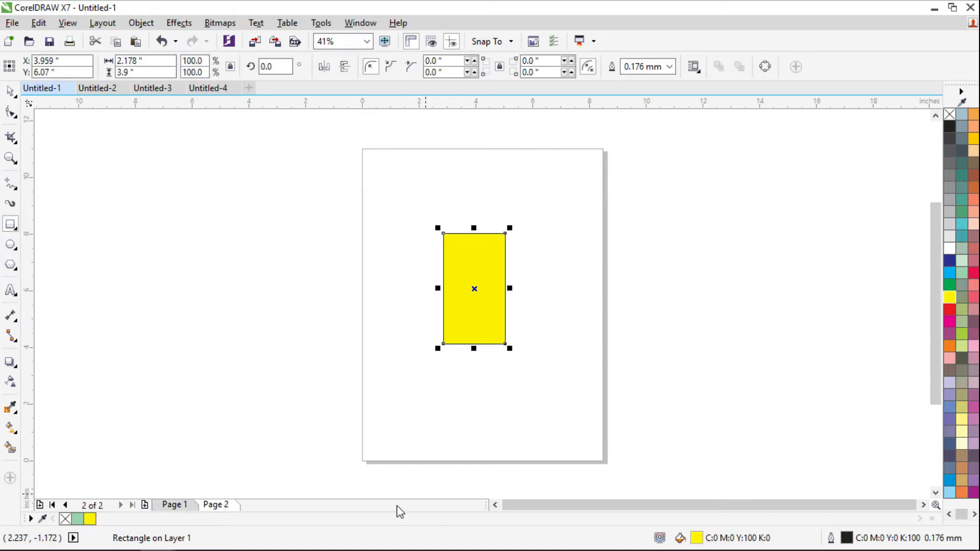
left_click(145, 505)
left_click(10, 245)
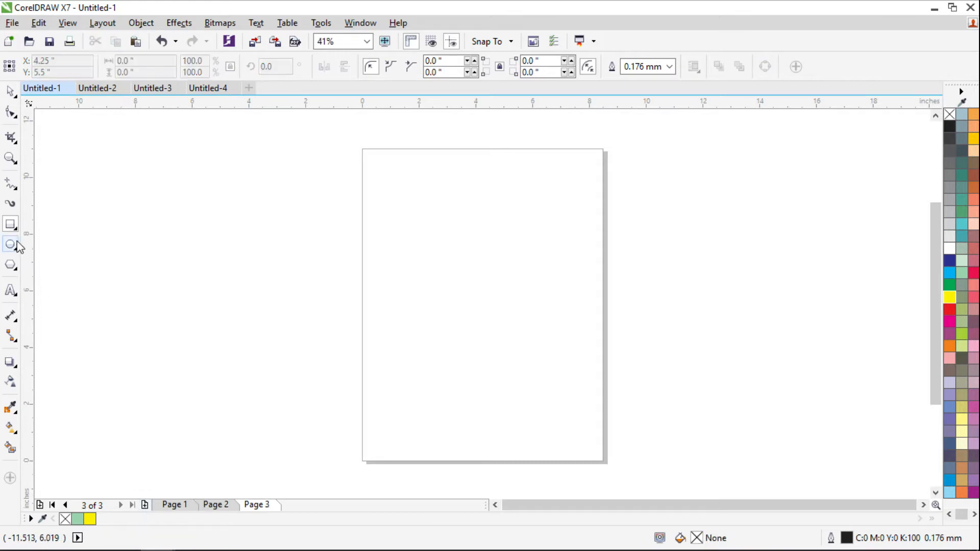
left_click_drag(462, 233, 556, 339)
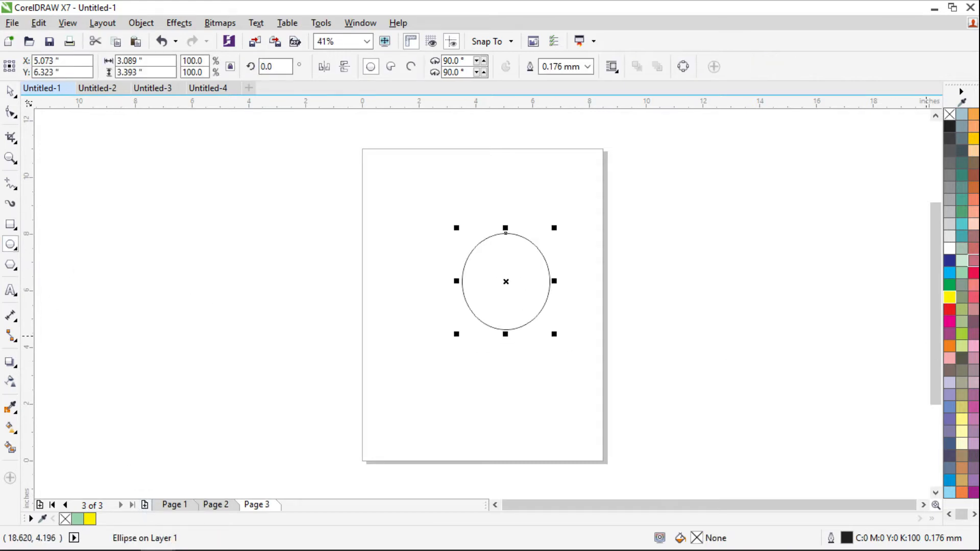
left_click(974, 272)
- Give Untitled-2 a teal ellipse, and Untitled-3 peach and brown-orange circles on two pages
left_click(100, 90)
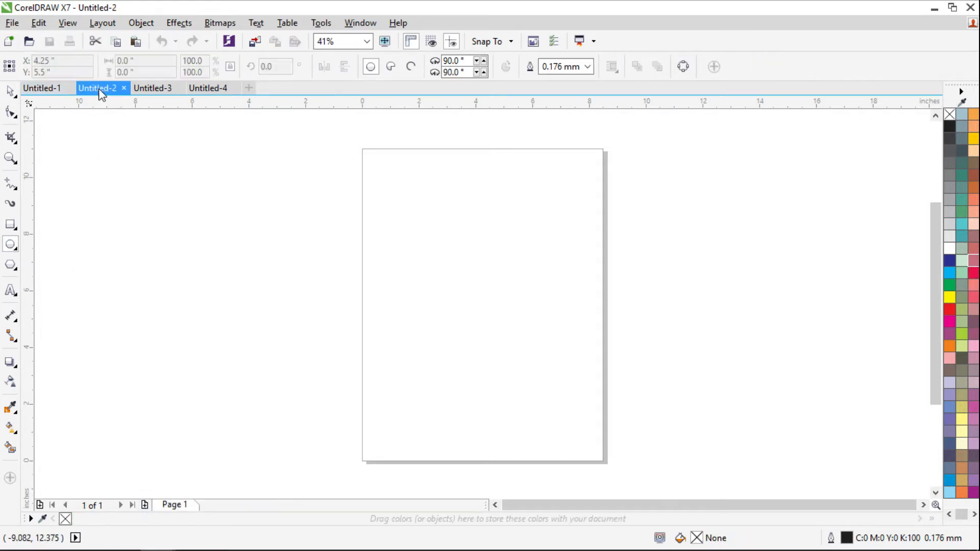
left_click_drag(416, 247, 533, 349)
left_click(962, 199)
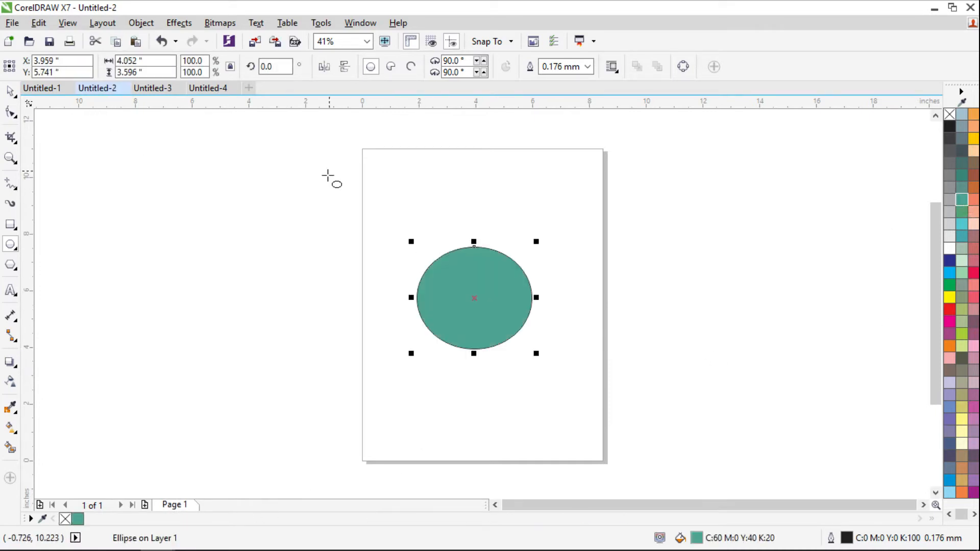
left_click(152, 91)
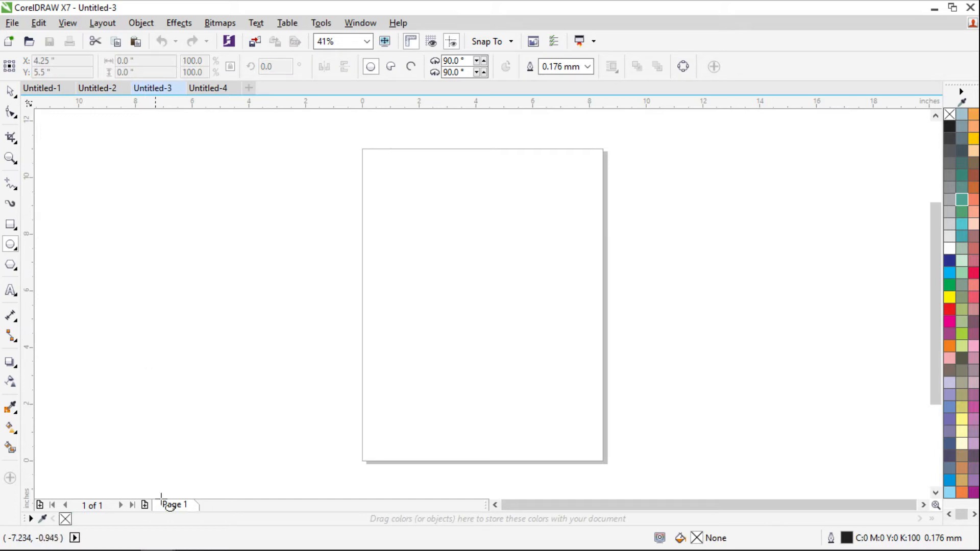
left_click(145, 504)
left_click_drag(425, 244, 522, 343)
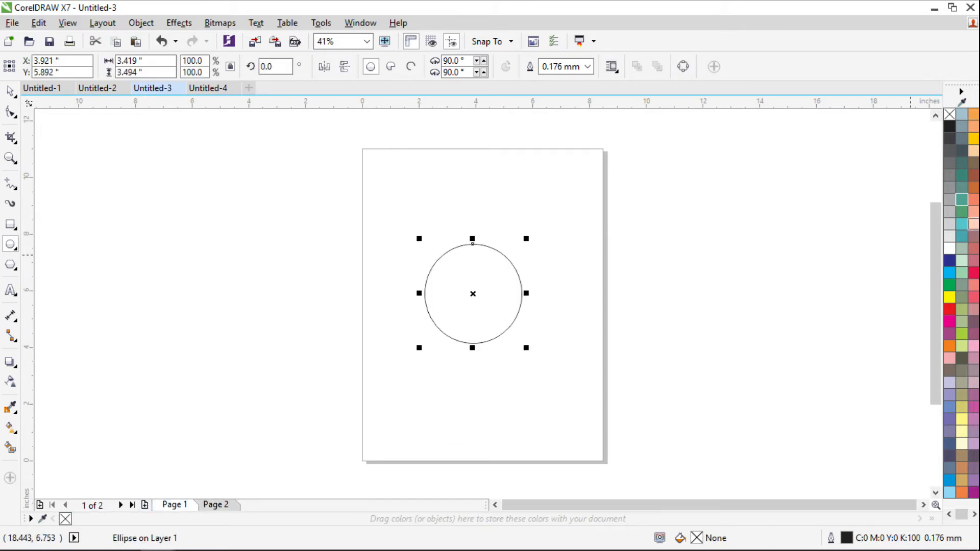
left_click(973, 224)
left_click(216, 505)
left_click_drag(442, 256, 527, 342)
left_click(973, 187)
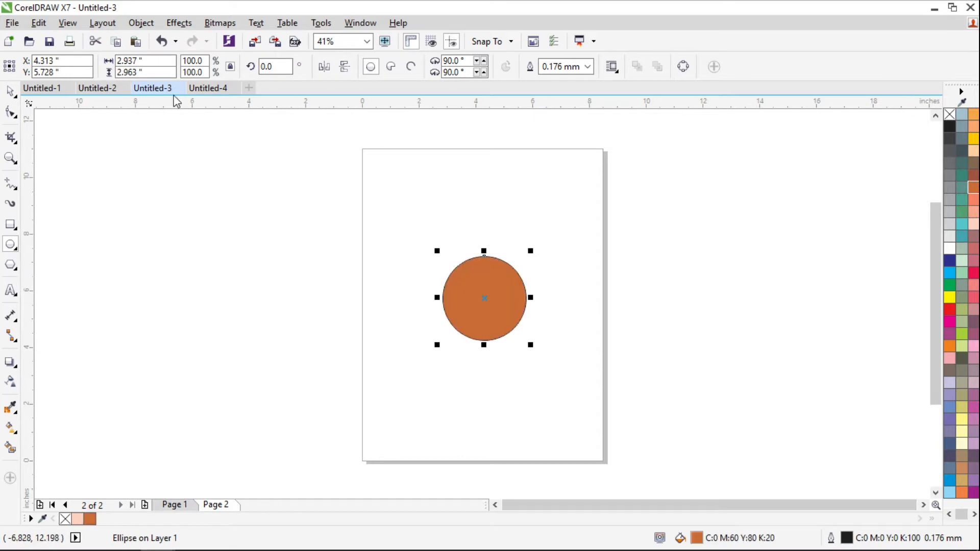
- Draw a red-filled ellipse in the middle of Untitled-4's page
left_click(207, 89)
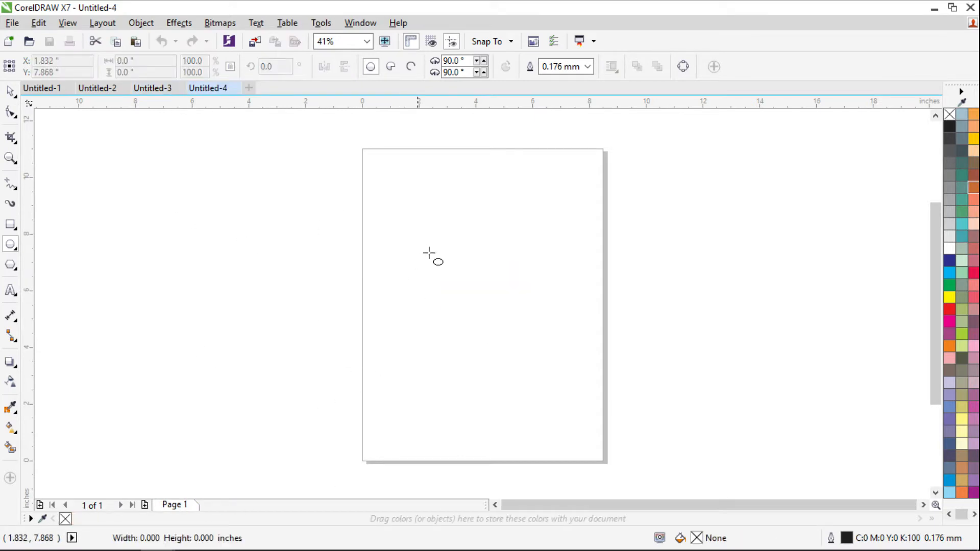
left_click_drag(408, 232, 553, 363)
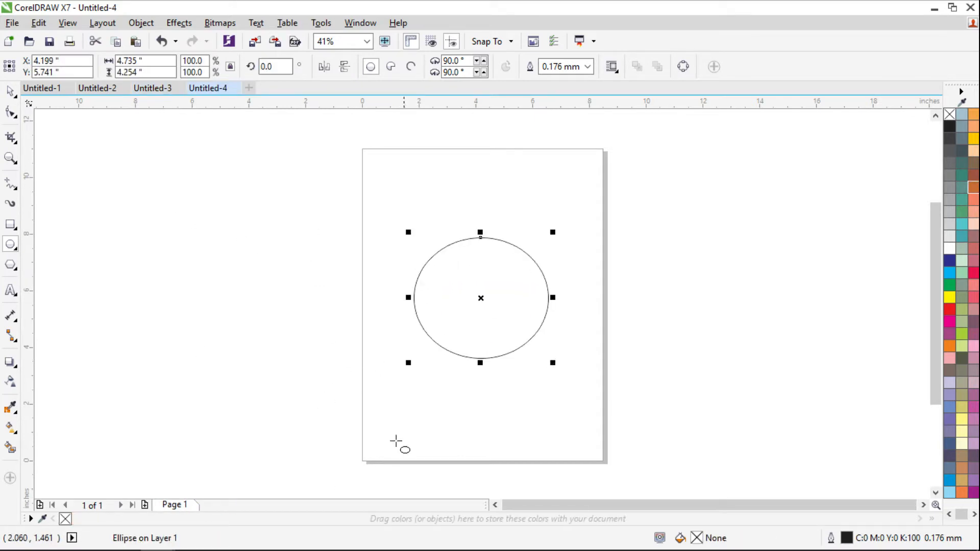
left_click(949, 310)
- Print-preview only Untitled-4's current page, cancel printing, and switch to Untitled-1
left_click(10, 23)
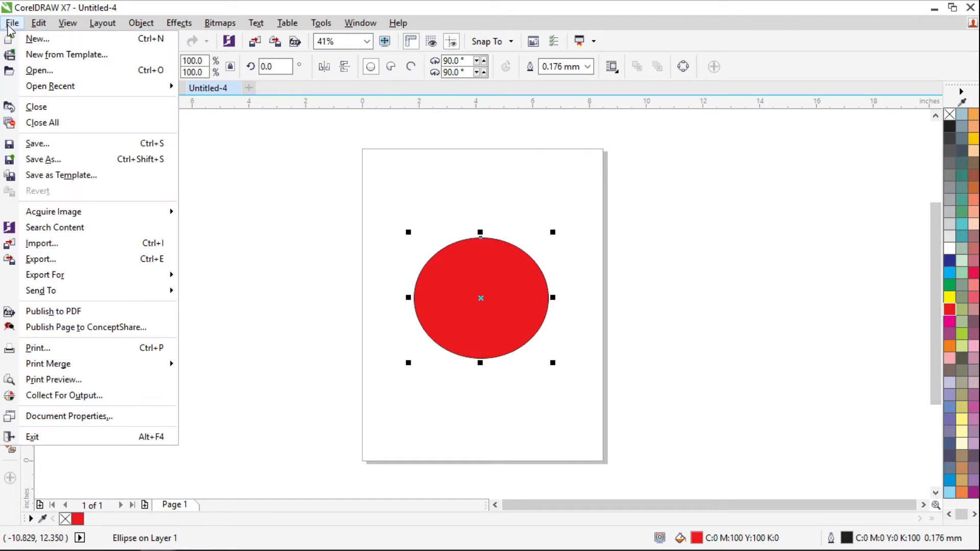
left_click(61, 348)
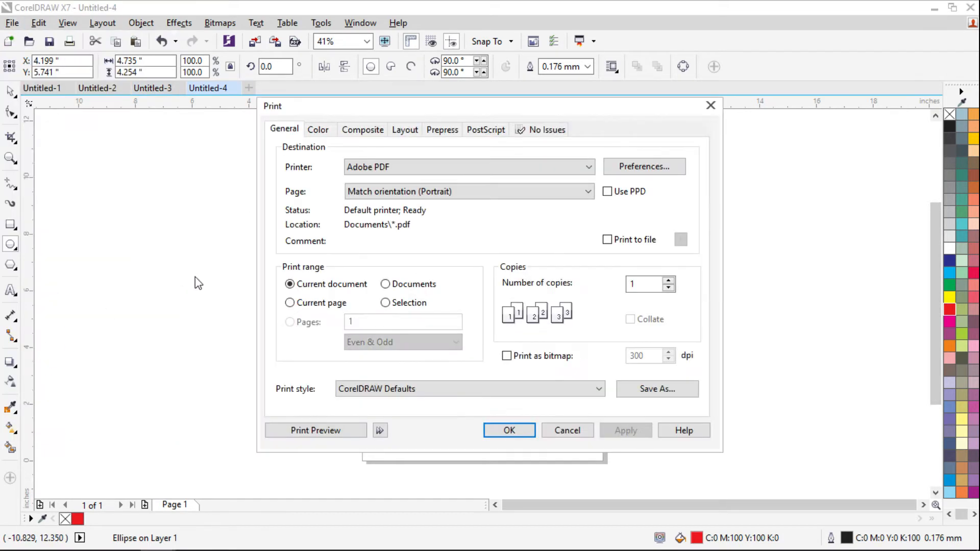
left_click_drag(305, 116, 515, 122)
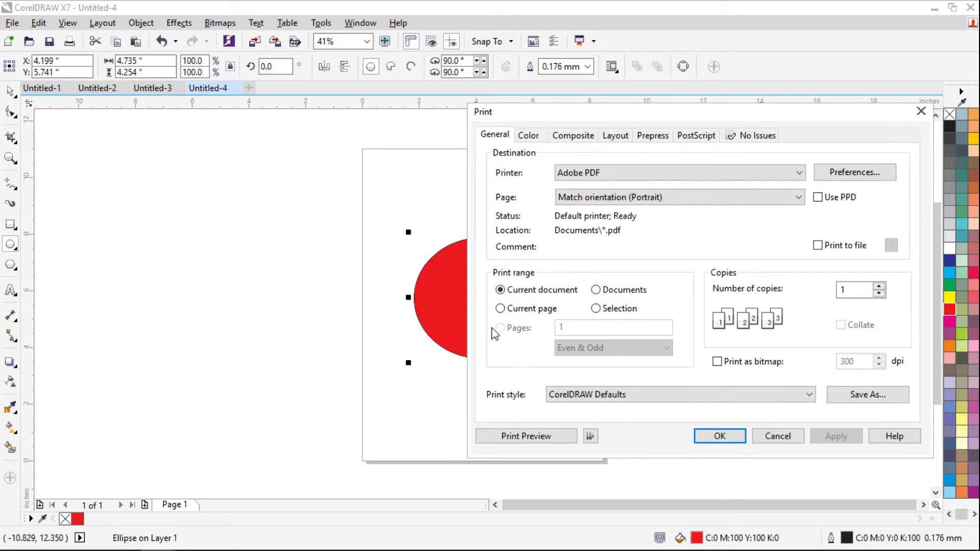
left_click_drag(595, 116, 720, 133)
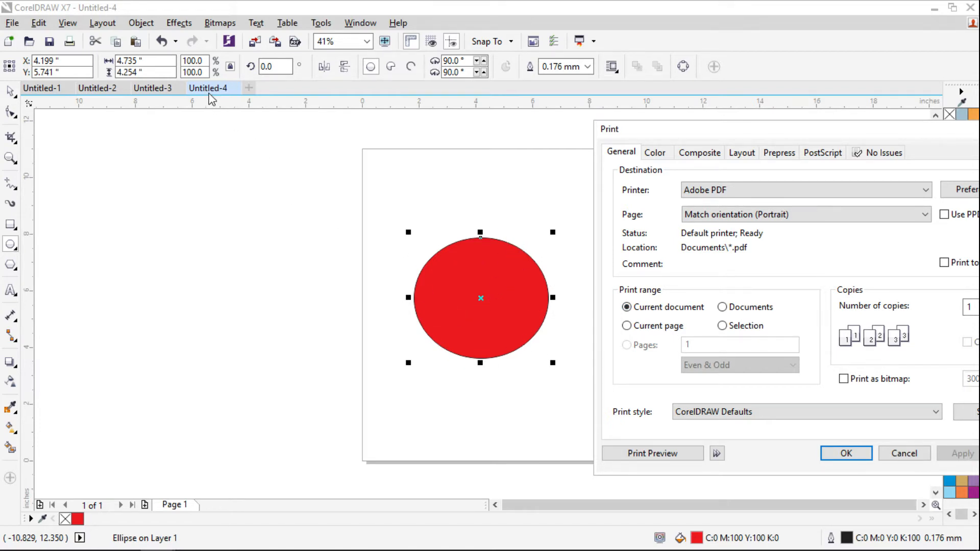
left_click(638, 329)
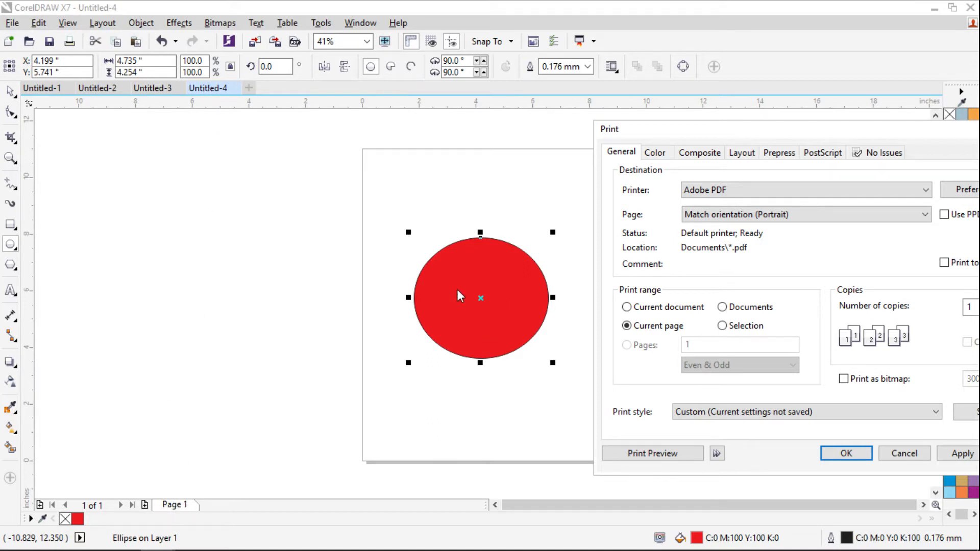
left_click(650, 454)
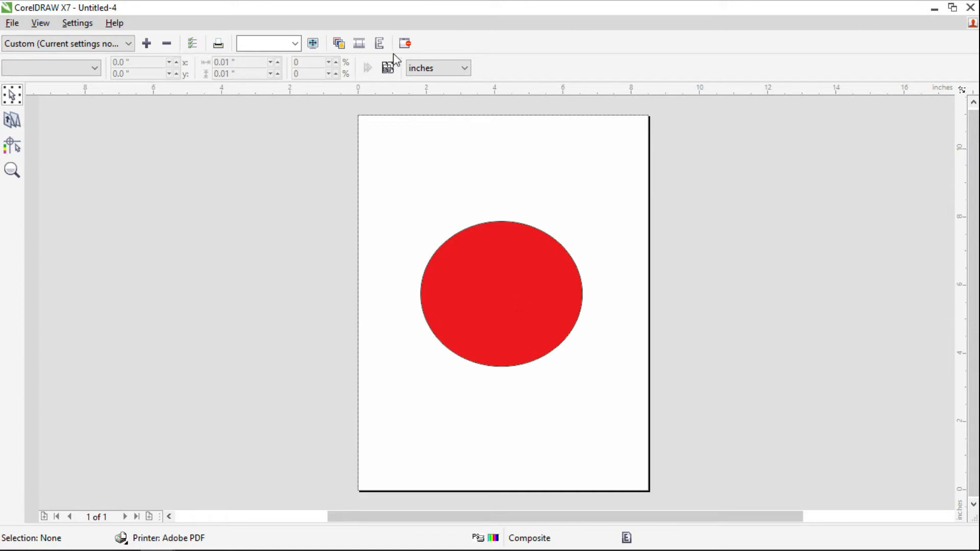
left_click(405, 44)
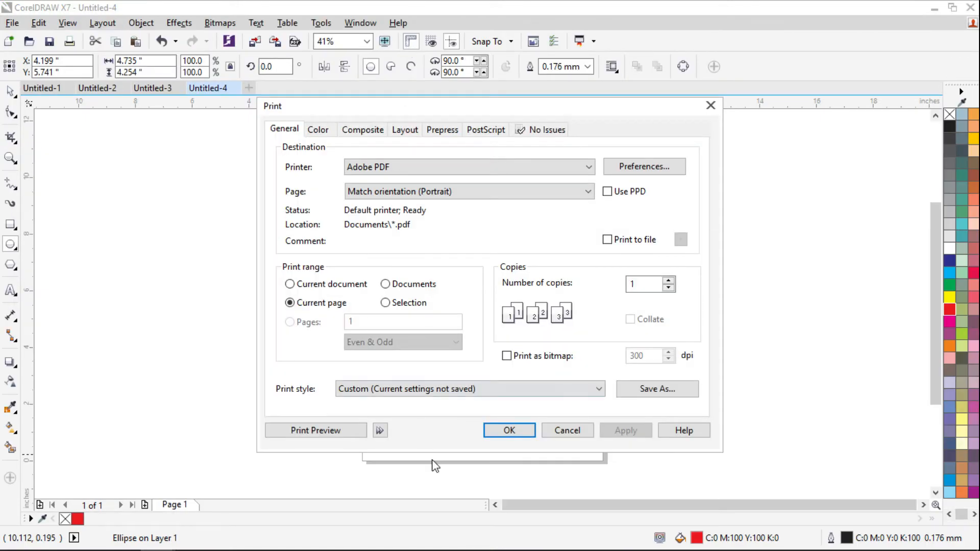
left_click(712, 108)
left_click(44, 88)
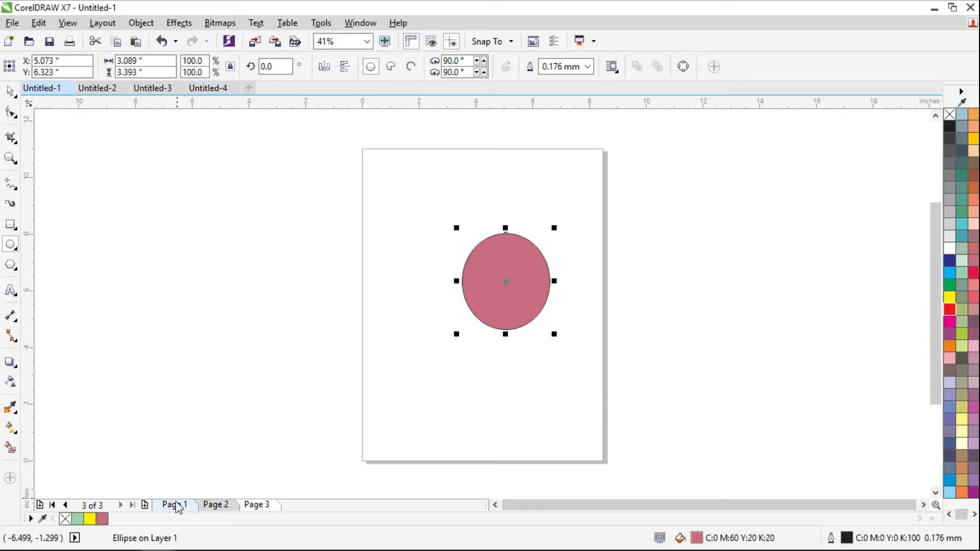
- Preview Untitled-1's current page 3, then change the print range to Pages: 3
left_click(12, 22)
left_click(46, 348)
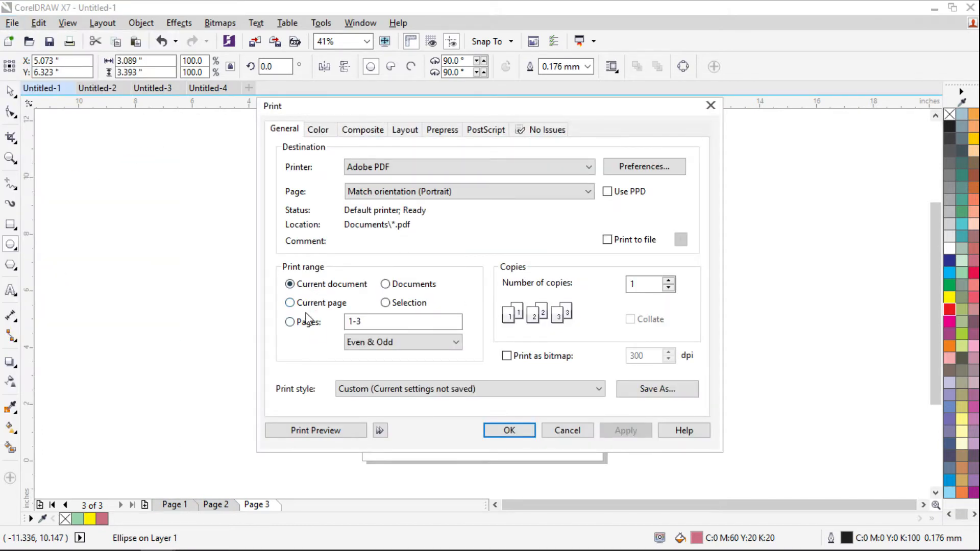
left_click(312, 304)
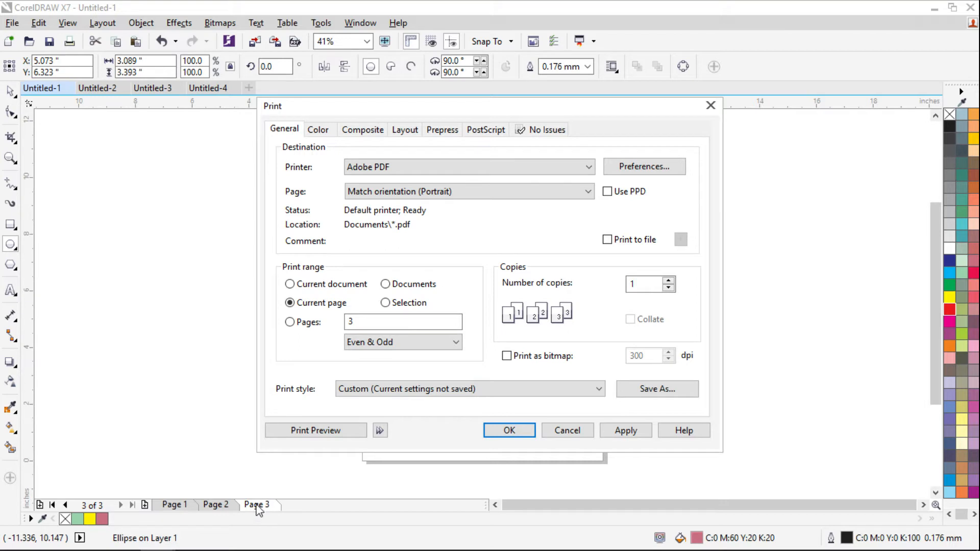
left_click(311, 432)
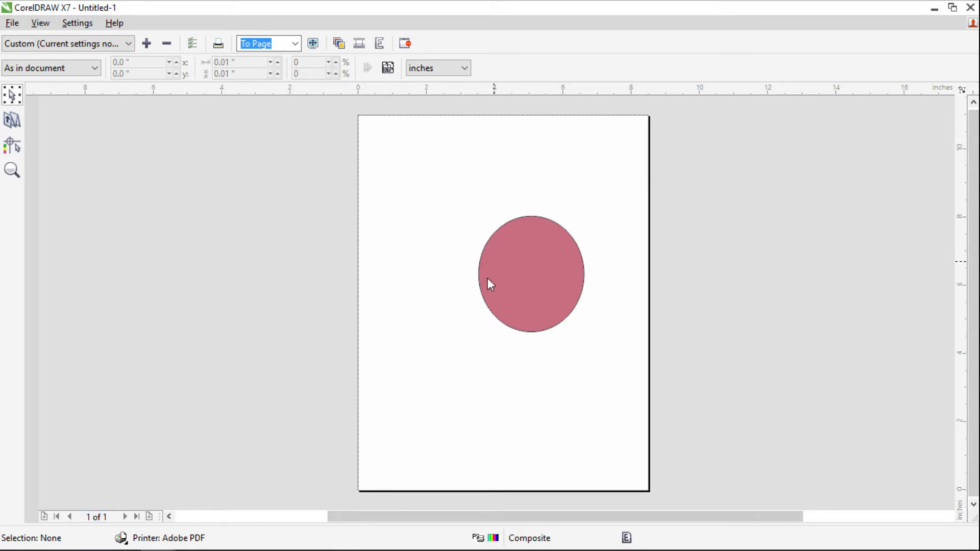
left_click(405, 43)
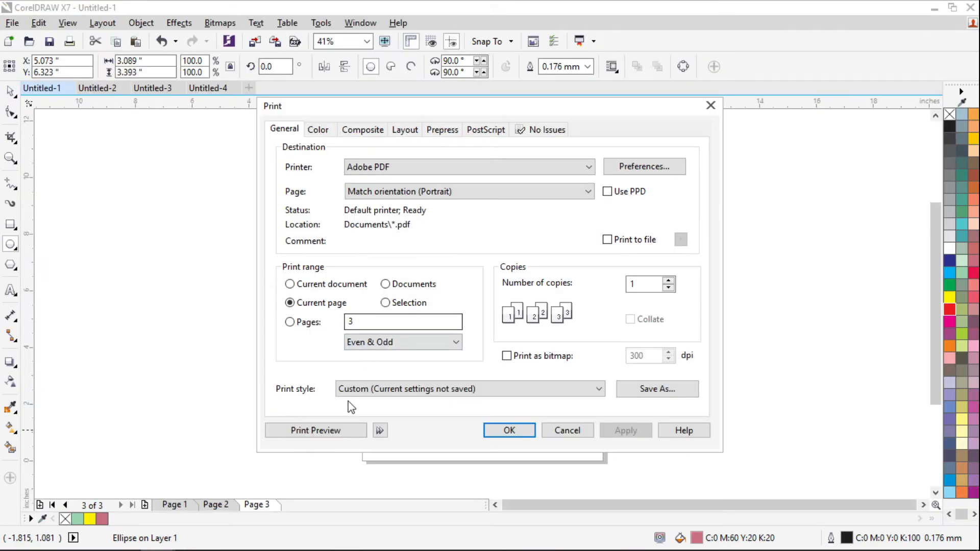
left_click(308, 324)
double_click(371, 325)
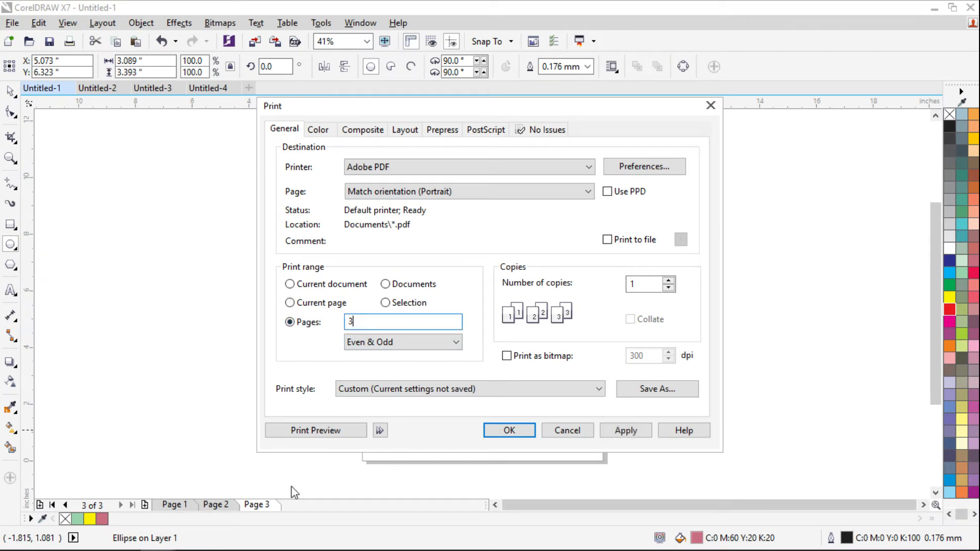
- Enter 1-3 as the page range and step through all three pages in preview
double_click(355, 326)
type("1-")
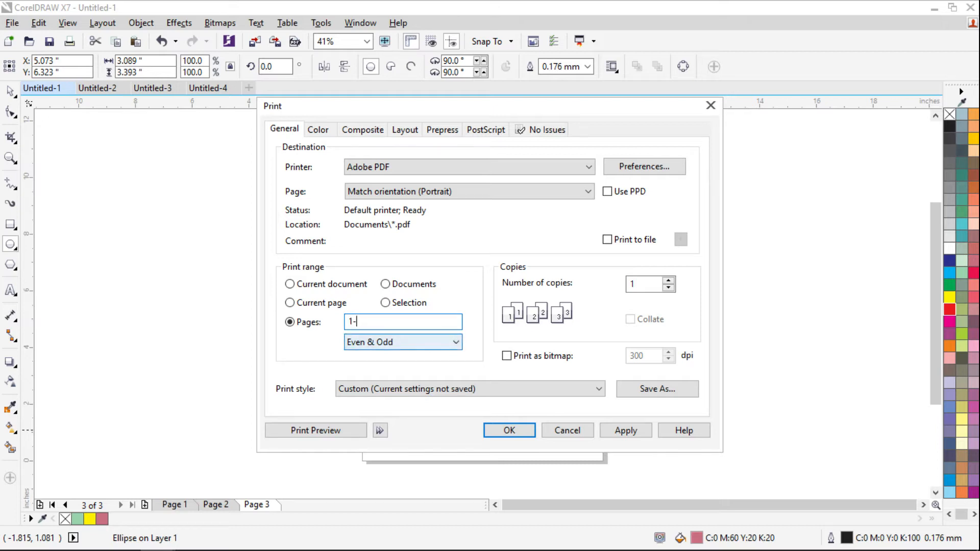
type("3")
left_click(319, 433)
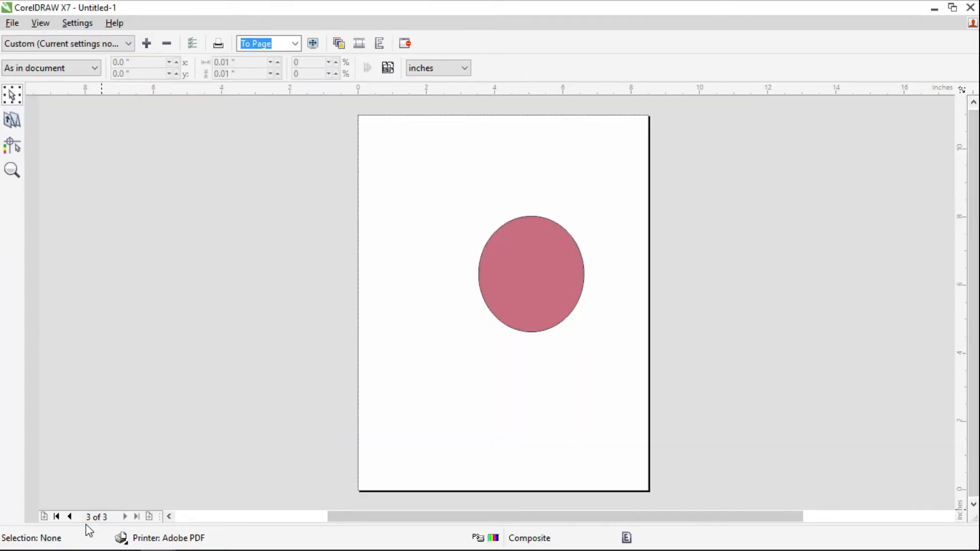
left_click(70, 518)
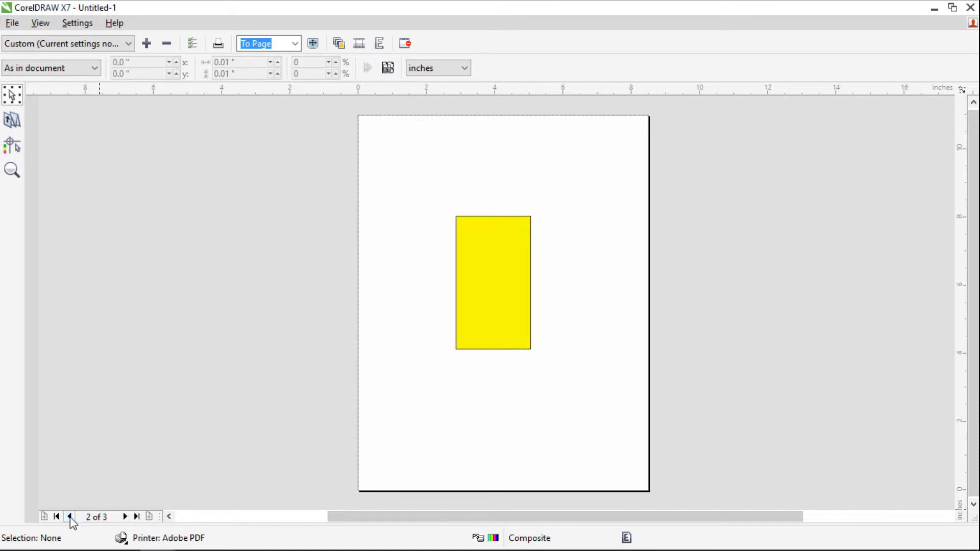
left_click(69, 516)
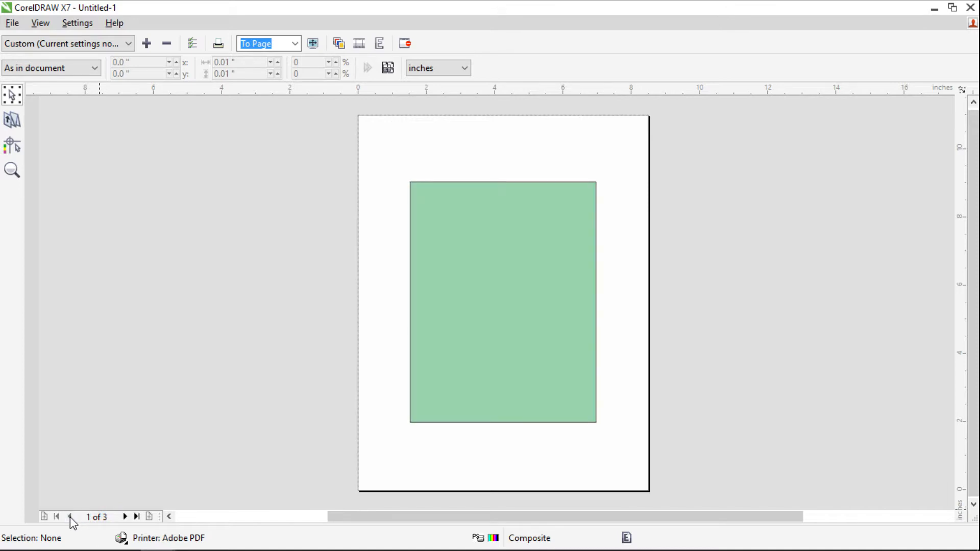
left_click(124, 517)
left_click(125, 517)
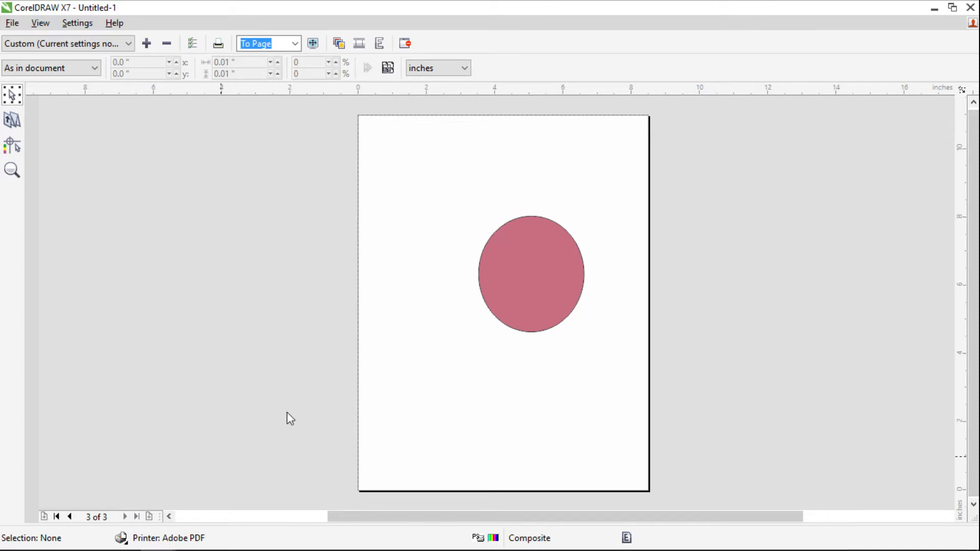
left_click(407, 44)
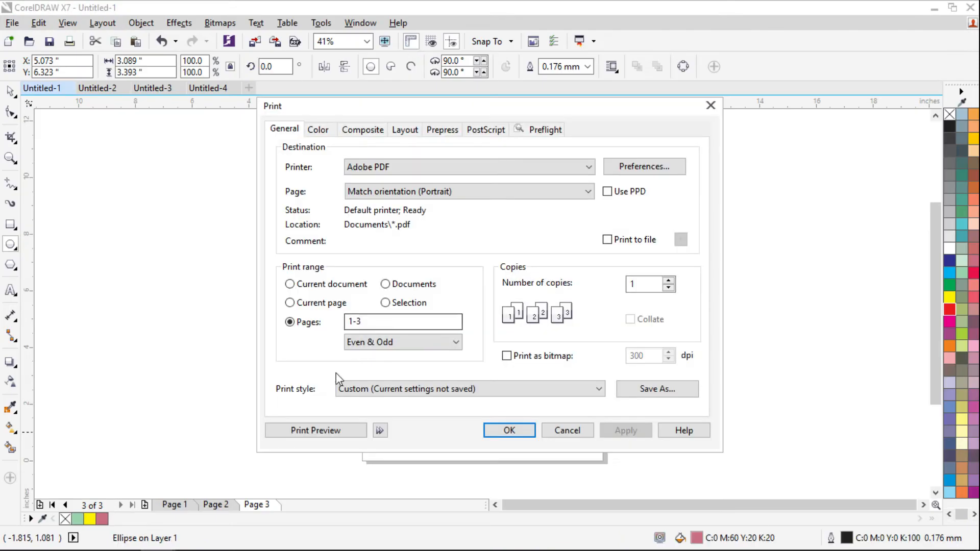
- Under Documents, untick Untitled-1, -2 and -3, then preview Untitled-4's red ellipse
left_click(385, 284)
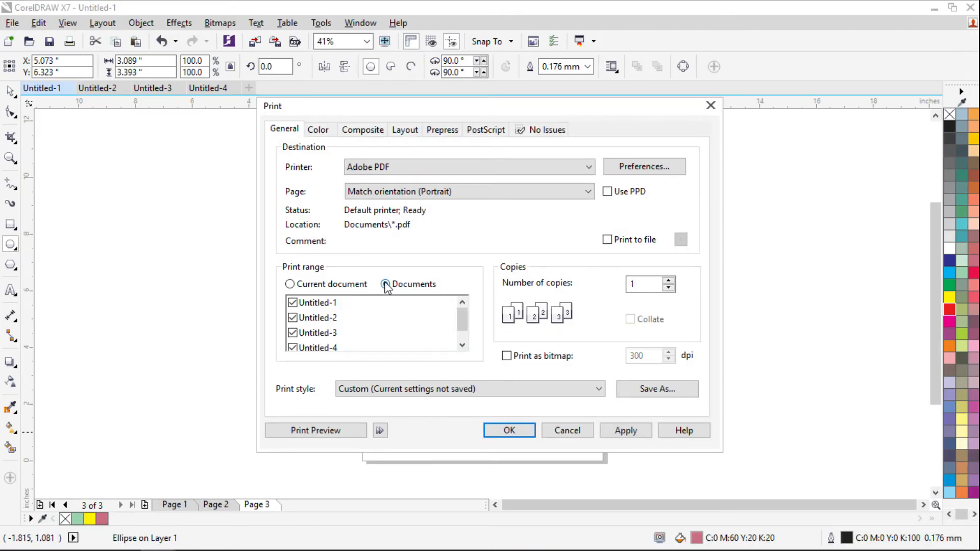
left_click_drag(460, 314, 464, 330)
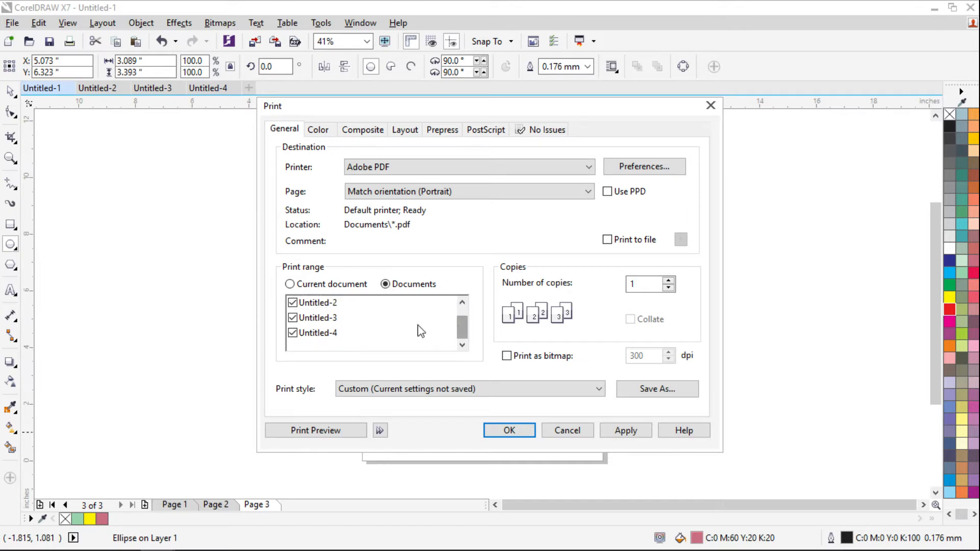
scroll(329, 320, "up", 1)
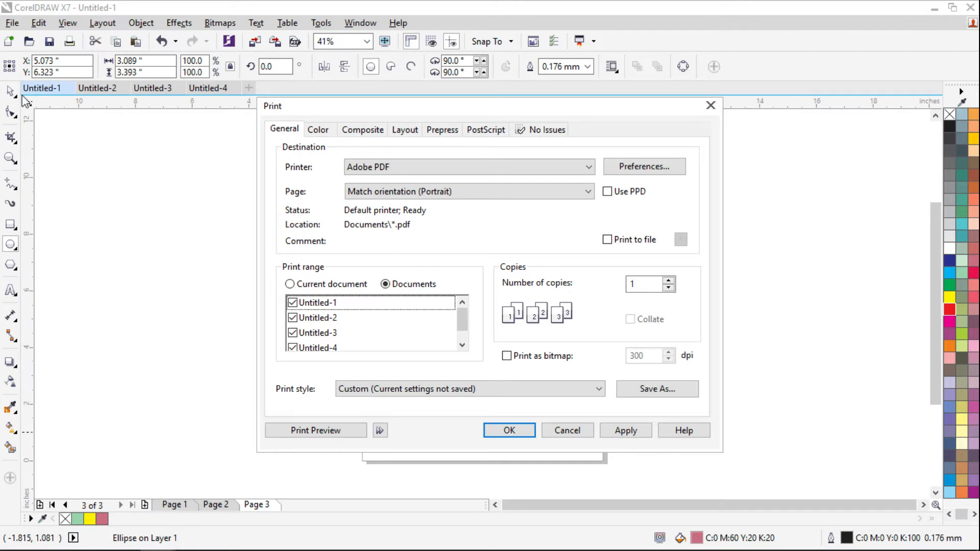
left_click(293, 303)
left_click(293, 333)
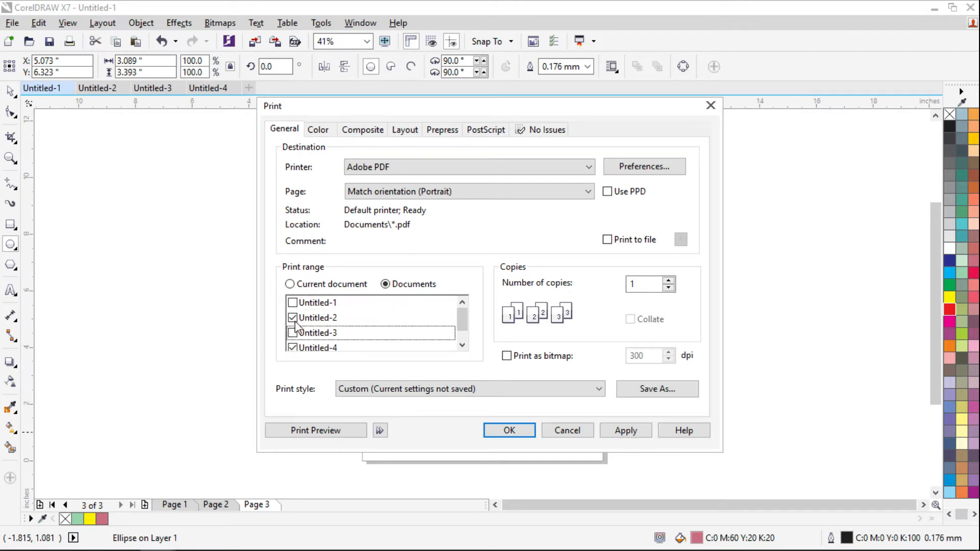
scroll(292, 347, "down", 1)
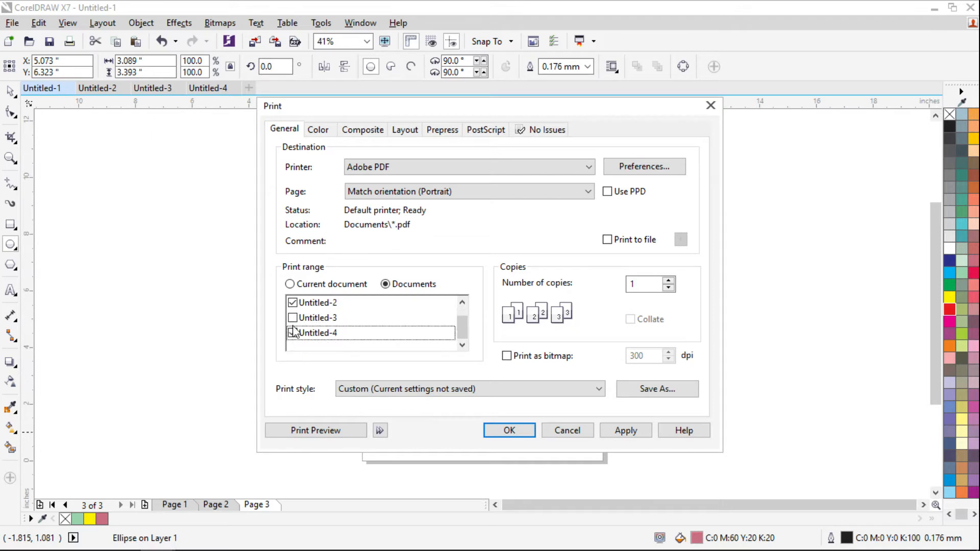
left_click(292, 304)
scroll(293, 333, "up", 1)
left_click(291, 335)
scroll(307, 323, "down", 1)
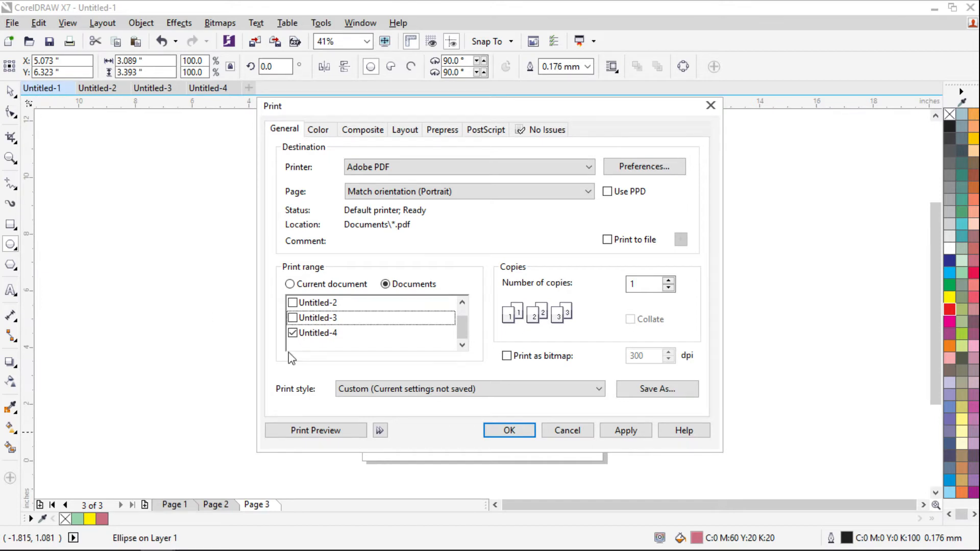
left_click(309, 435)
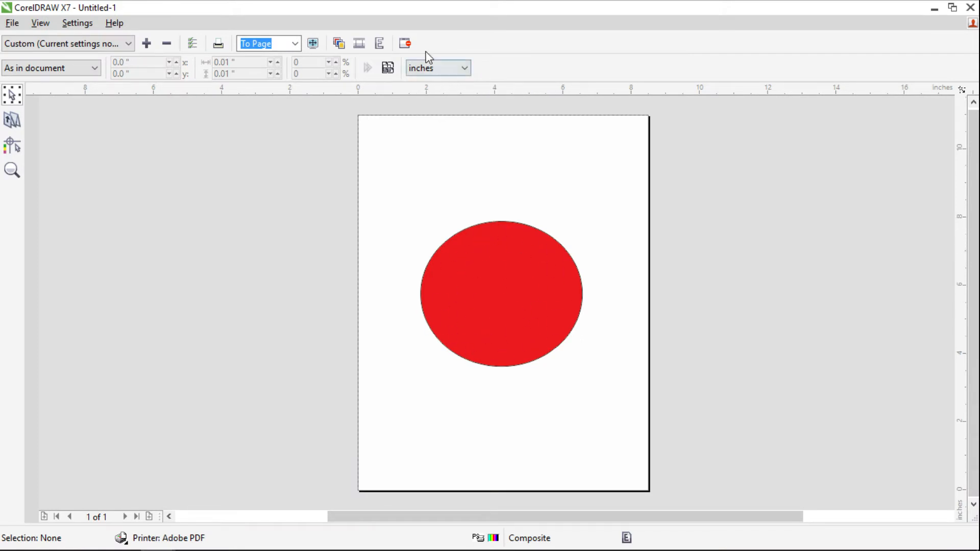
left_click(404, 43)
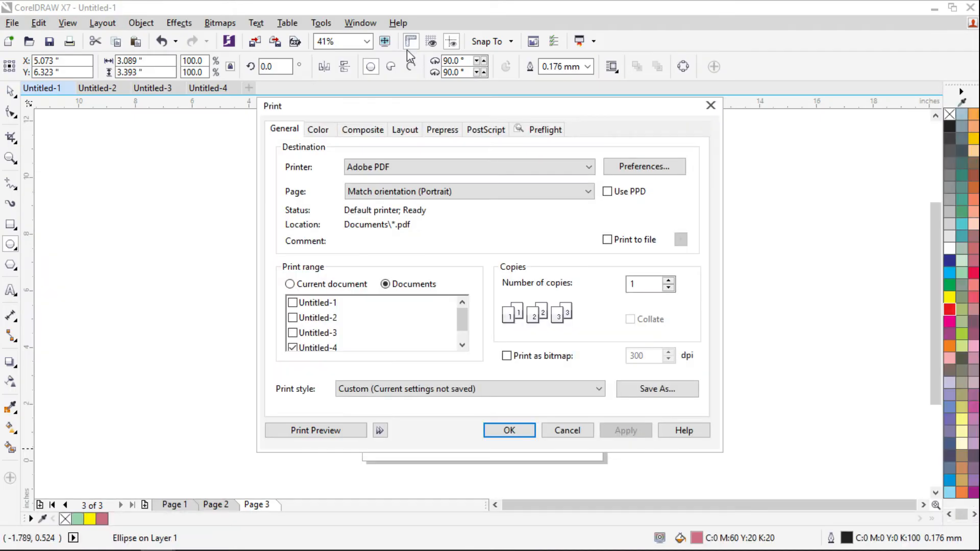
- Switch the range back to Current document and preview Untitled-1's pages 3 back to 1
left_click(301, 285)
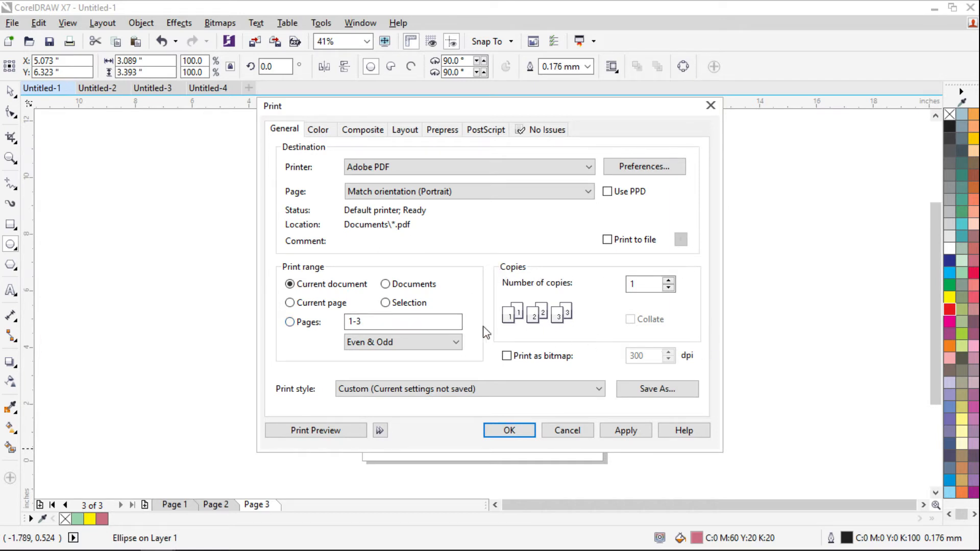
left_click_drag(659, 284, 607, 287)
left_click(317, 431)
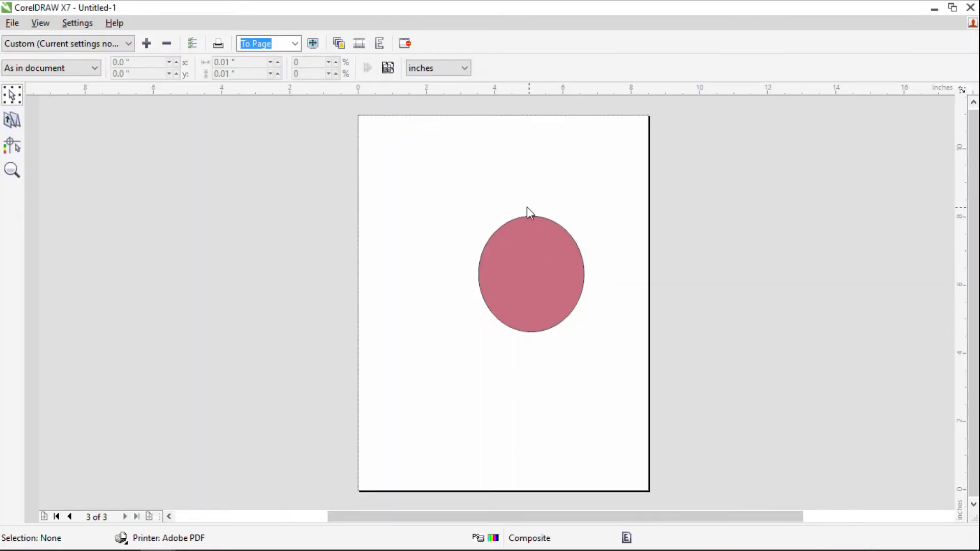
left_click(70, 517)
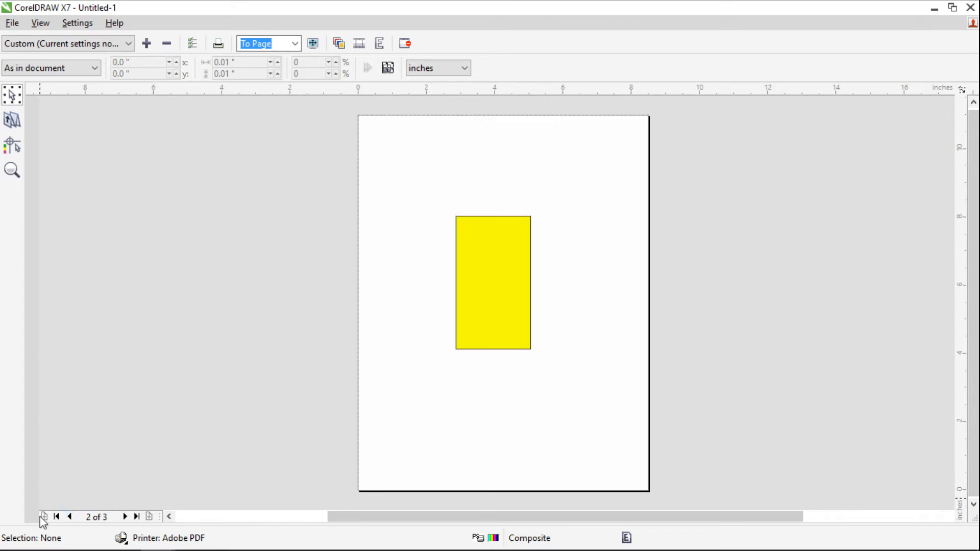
left_click(70, 517)
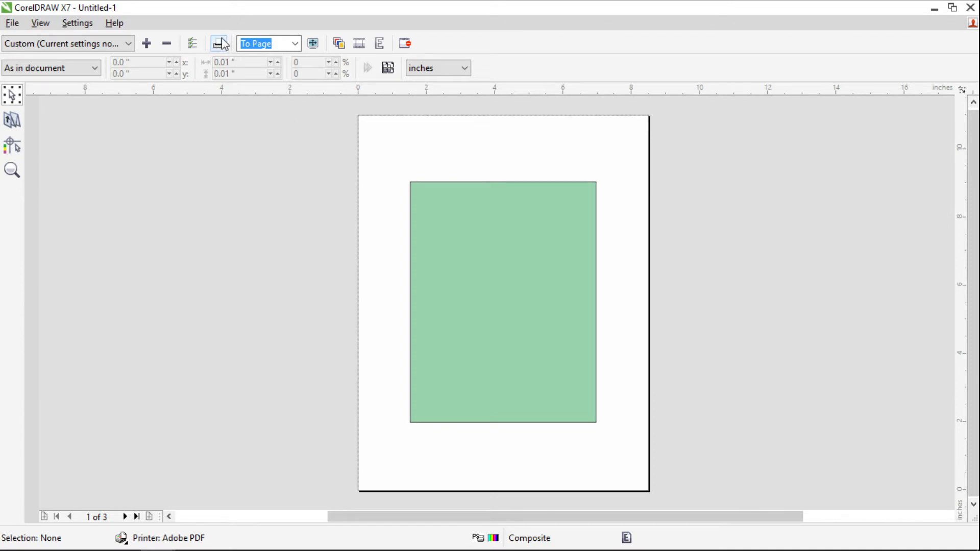
left_click(407, 45)
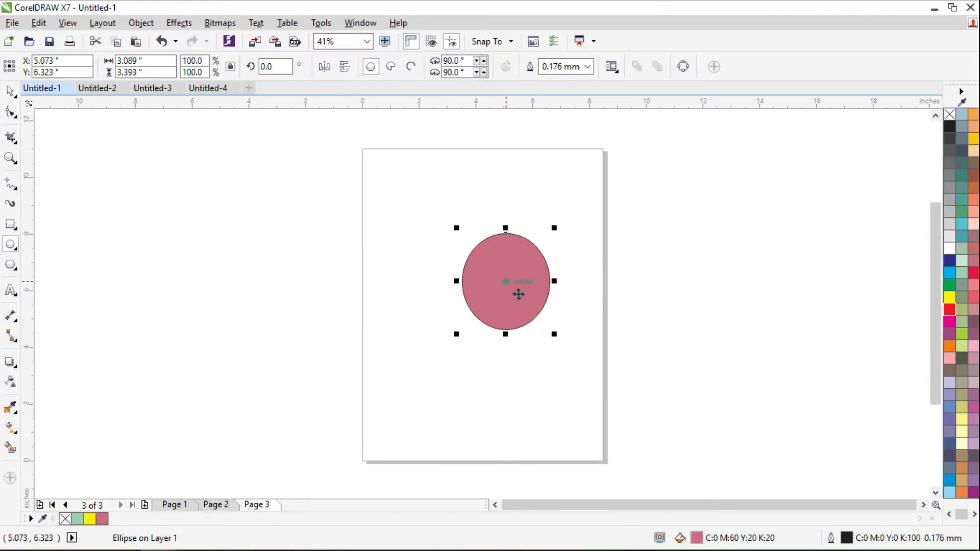
- Open File > Print Preview directly and page through all three pages of Untitled-1
left_click(9, 23)
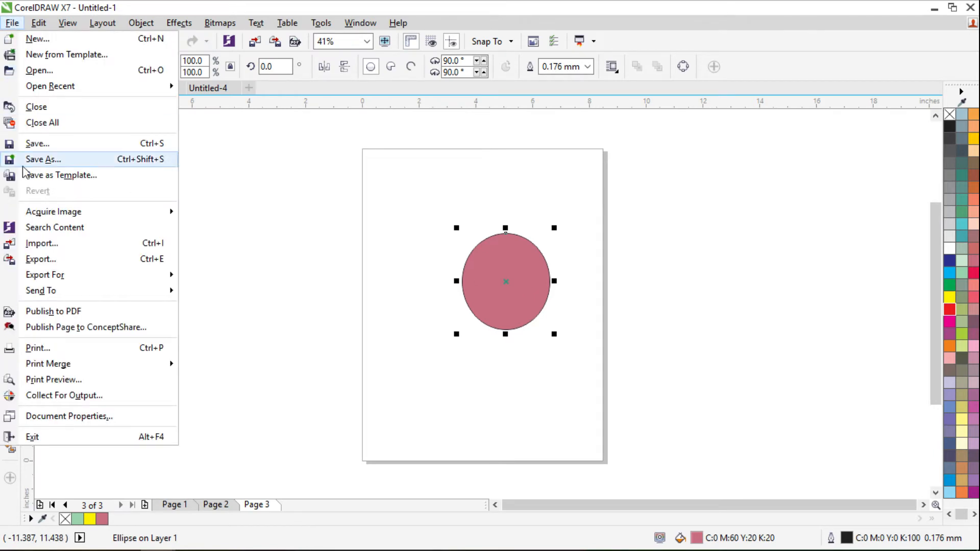
left_click(46, 379)
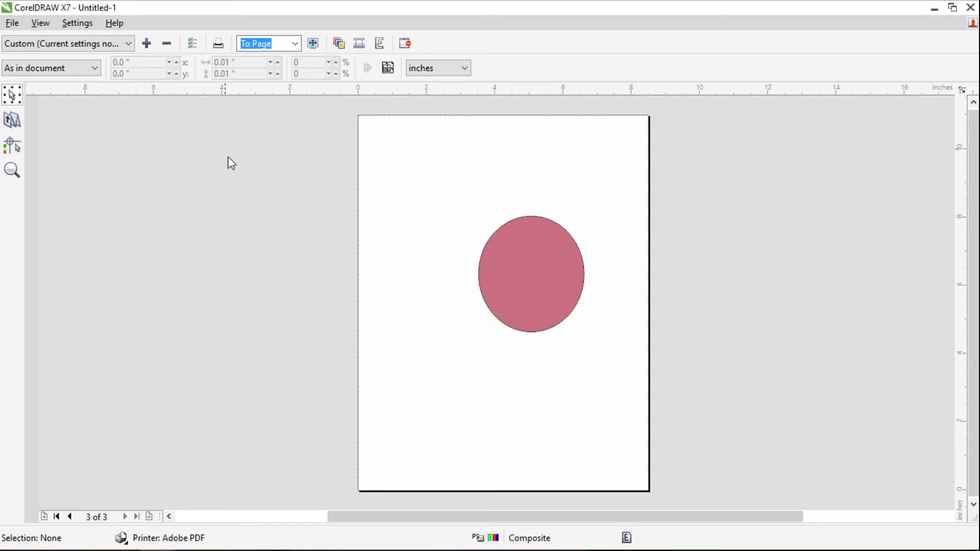
left_click(70, 517)
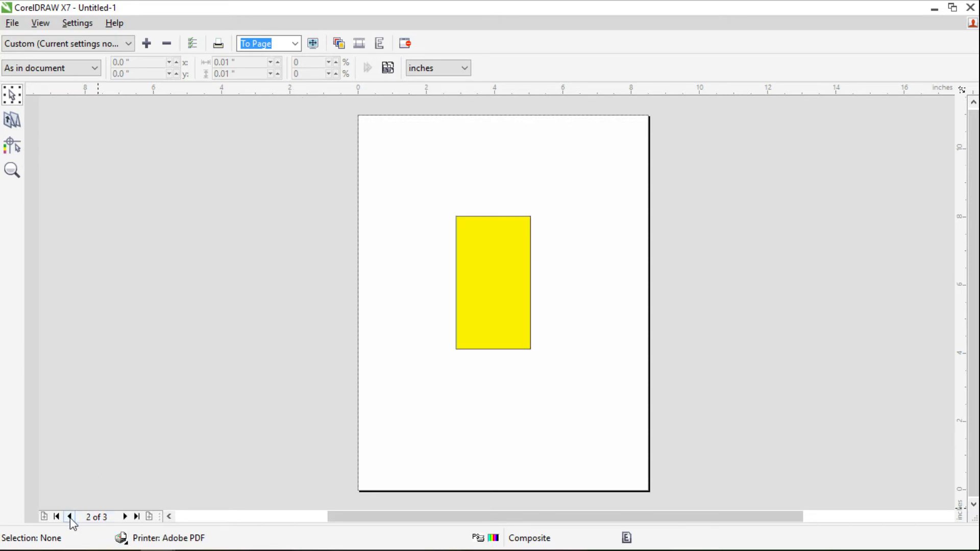
left_click(70, 516)
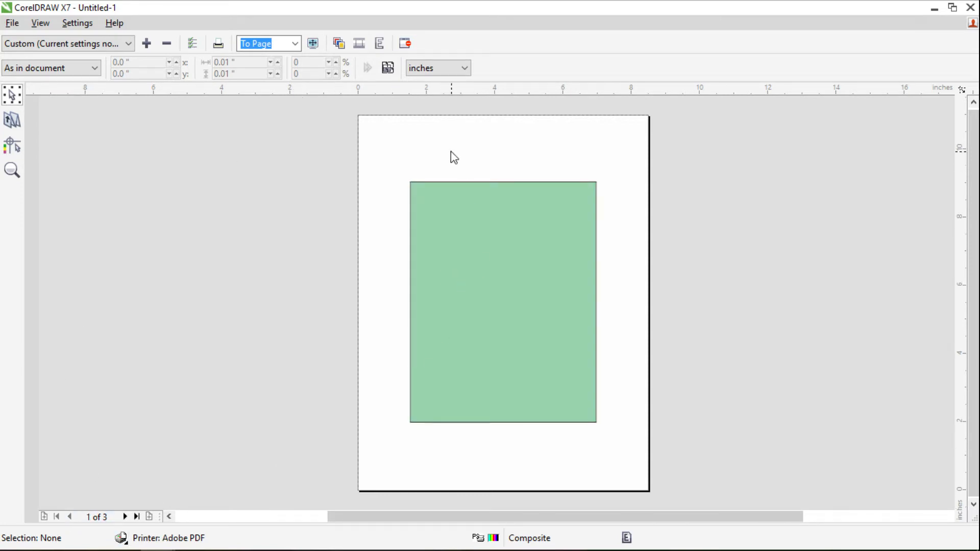
left_click(124, 516)
left_click(124, 516)
left_click(405, 44)
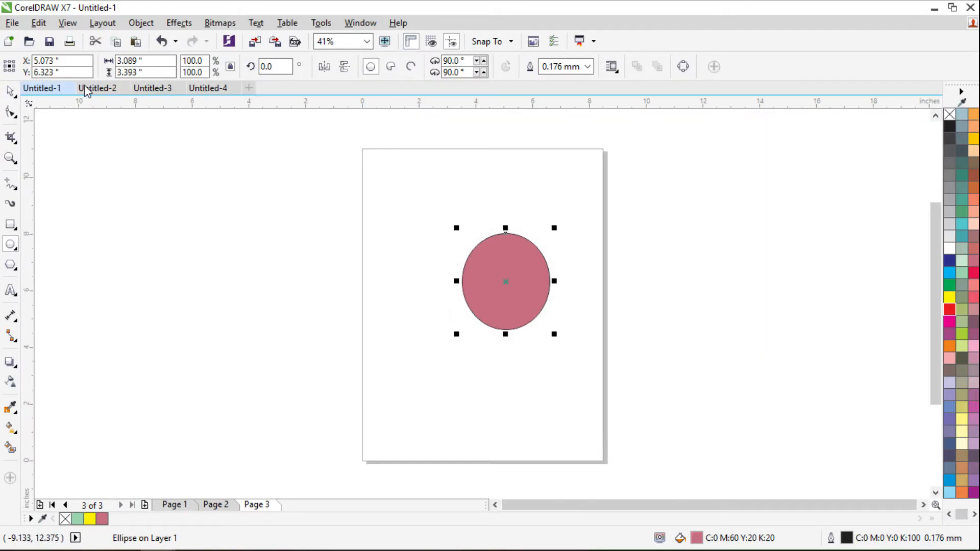
- Reopen the Print dialog's preview for pages 1-3 and step back to page 1
left_click(12, 23)
left_click(56, 349)
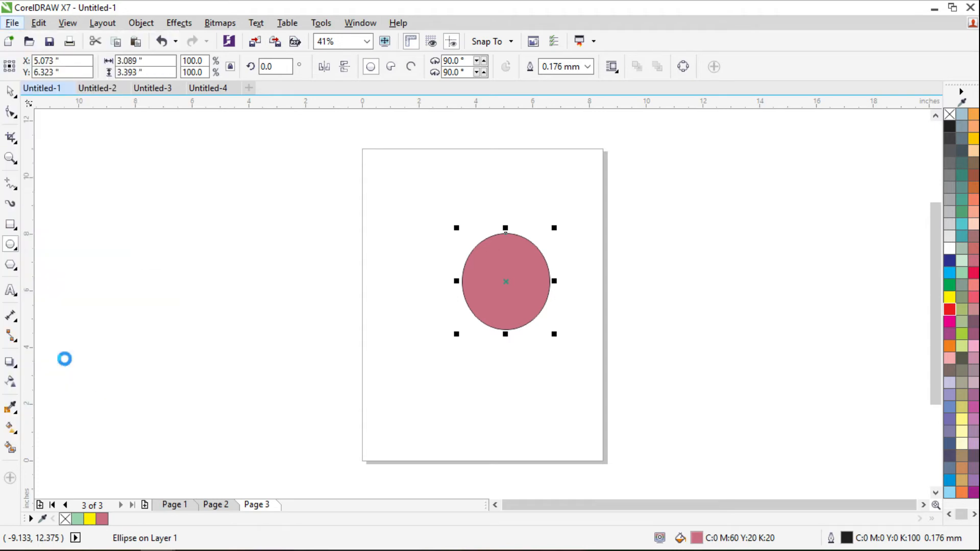
left_click(308, 433)
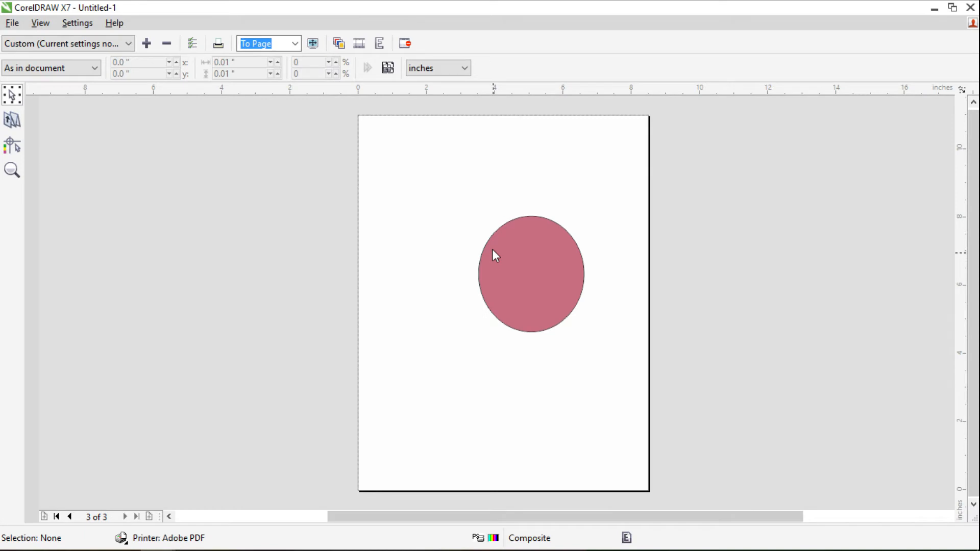
left_click(71, 516)
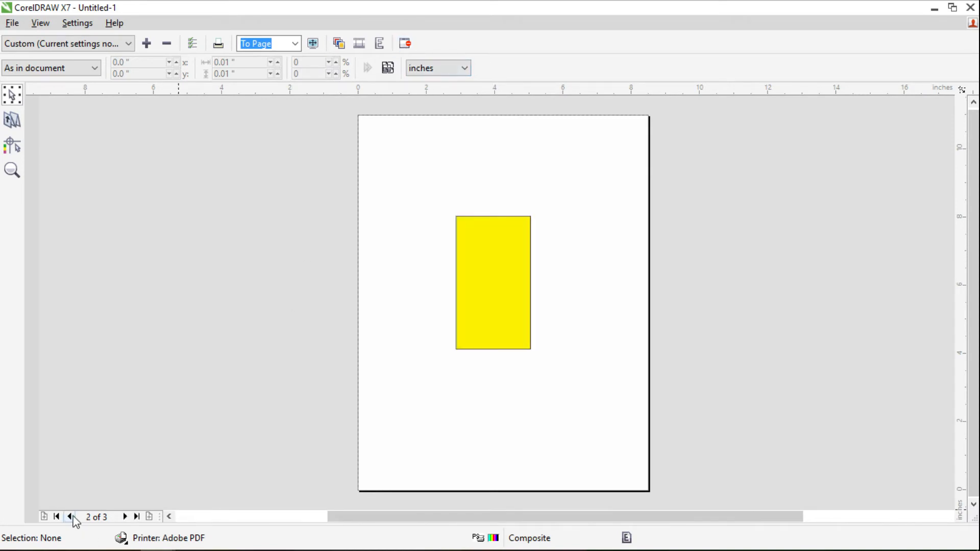
left_click(72, 517)
- Cancel printing after preflight shows no issues, briefly recheck Print Preview, then dismiss the File menu
left_click(404, 43)
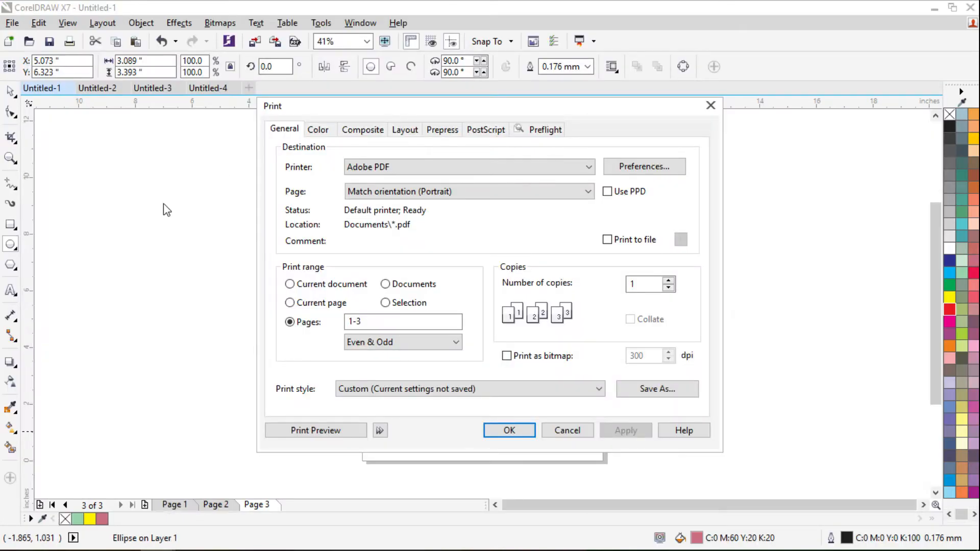
left_click(569, 434)
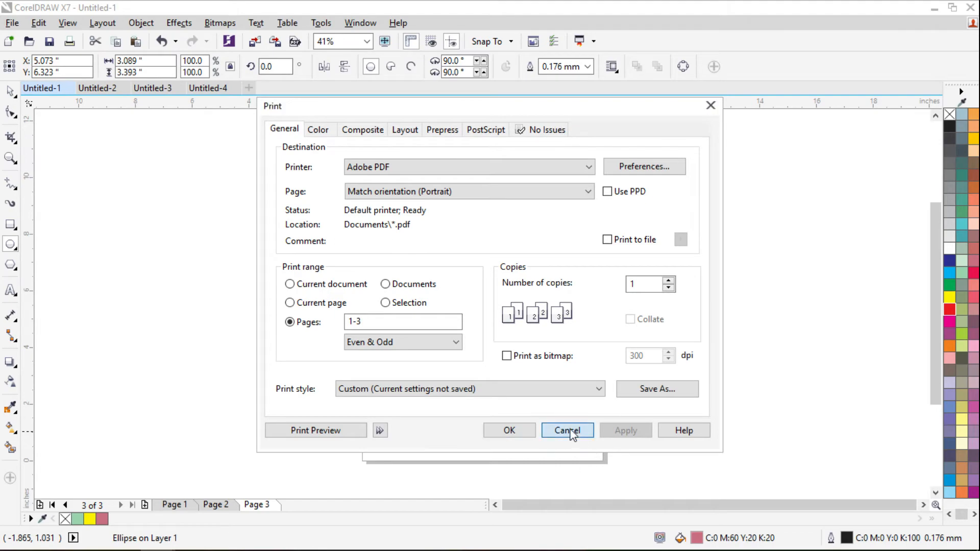
left_click(12, 23)
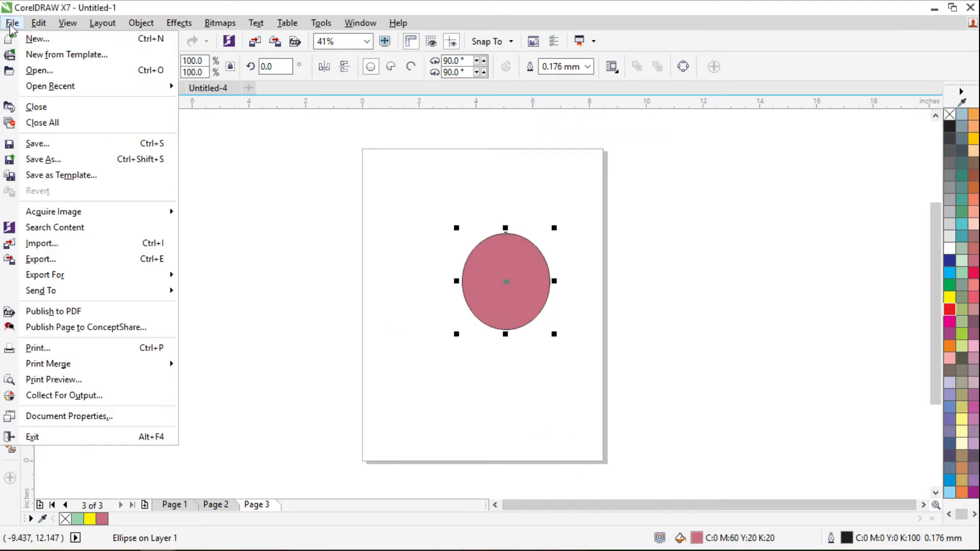
left_click(36, 380)
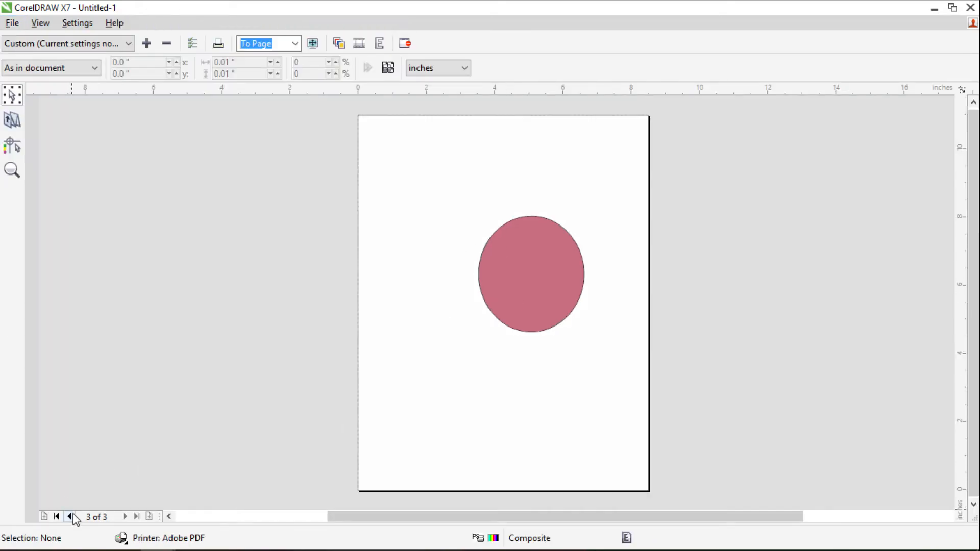
left_click(71, 516)
left_click(405, 43)
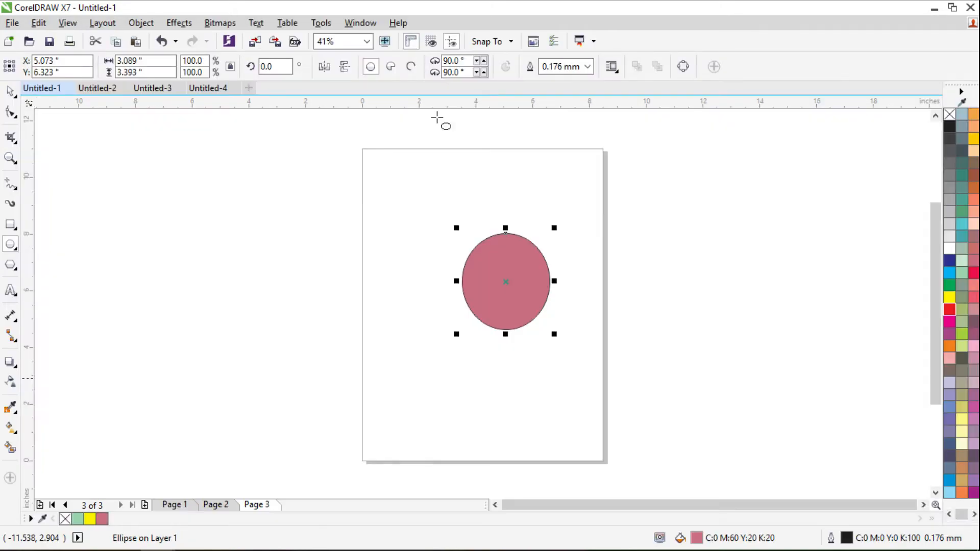
left_click(12, 23)
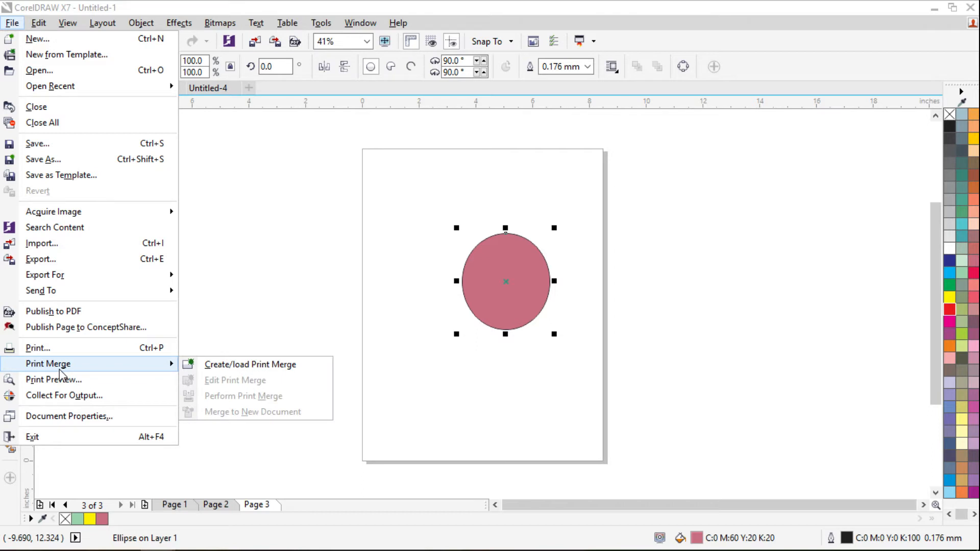
left_click(344, 263)
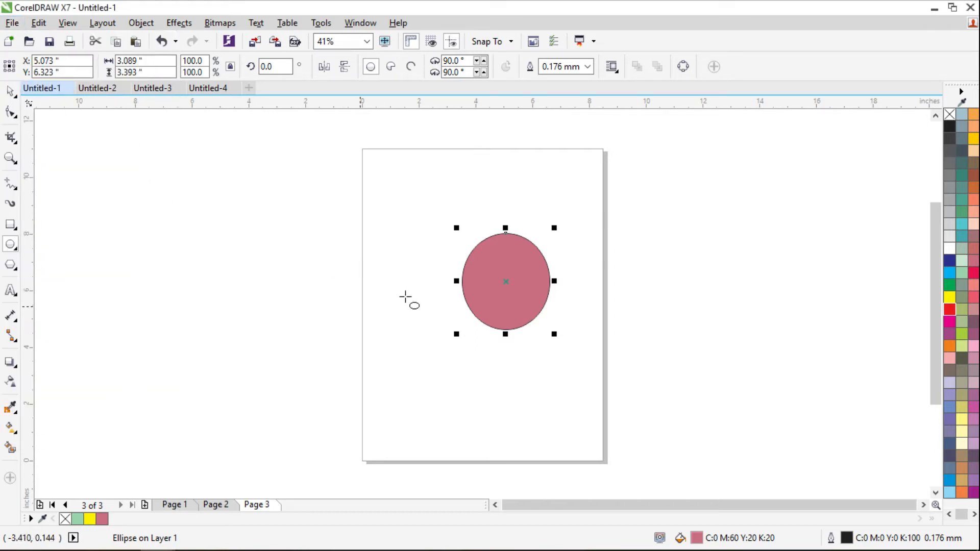
- Delete Page 3 with the circle and Page 2 with the yellow rectangle
left_click(432, 247)
key("space")
left_click_drag(440, 221, 594, 337)
right_click(256, 511)
left_click(258, 468)
right_click(221, 505)
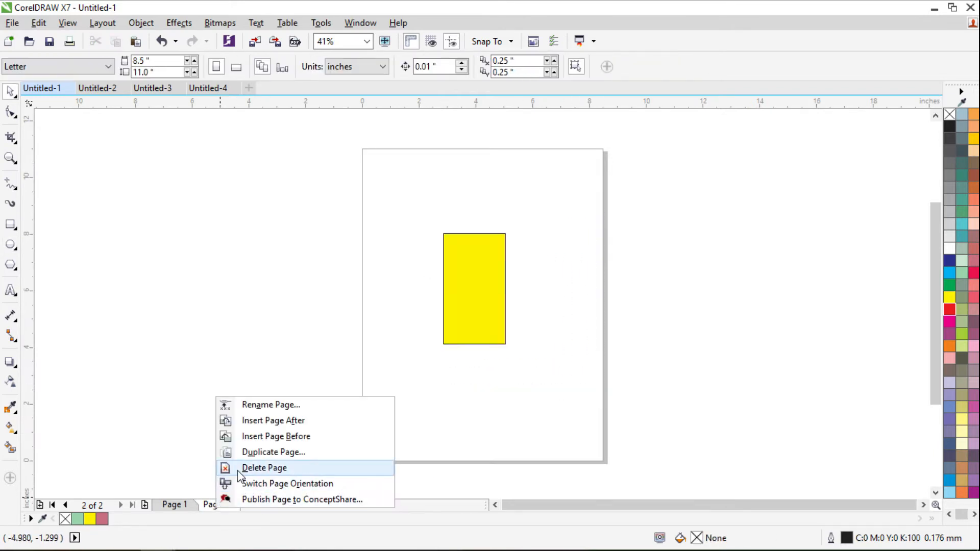
left_click(255, 468)
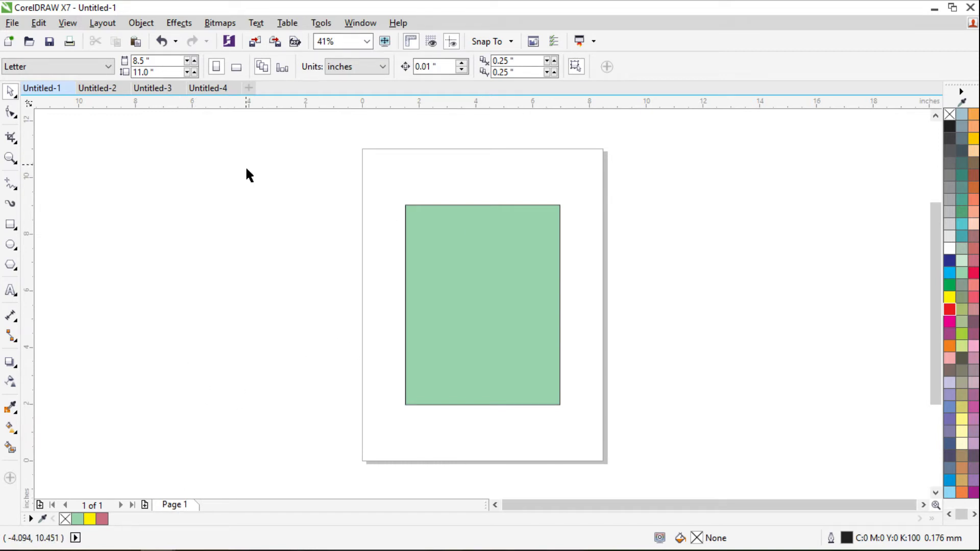
- Open the File menu and close it without choosing anything
left_click(12, 23)
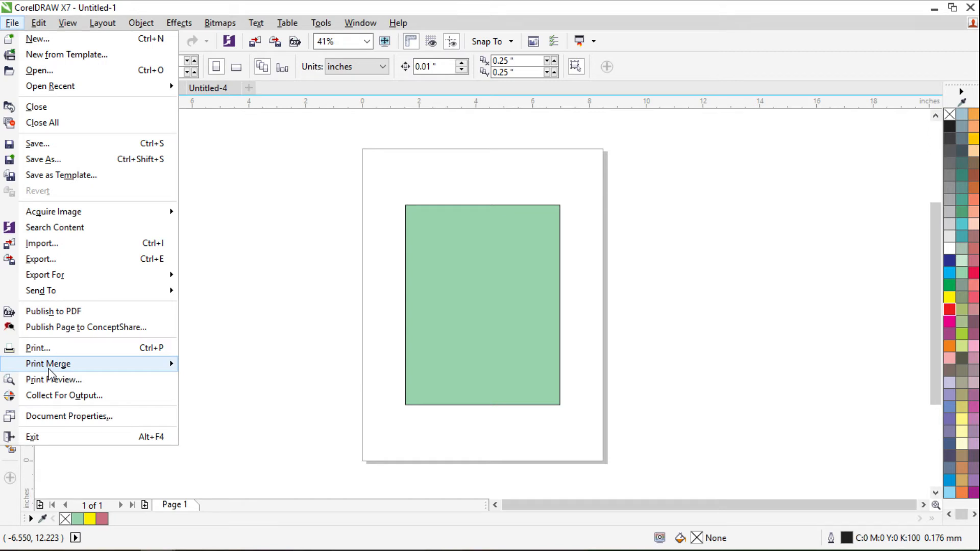
mouse_move(50, 374)
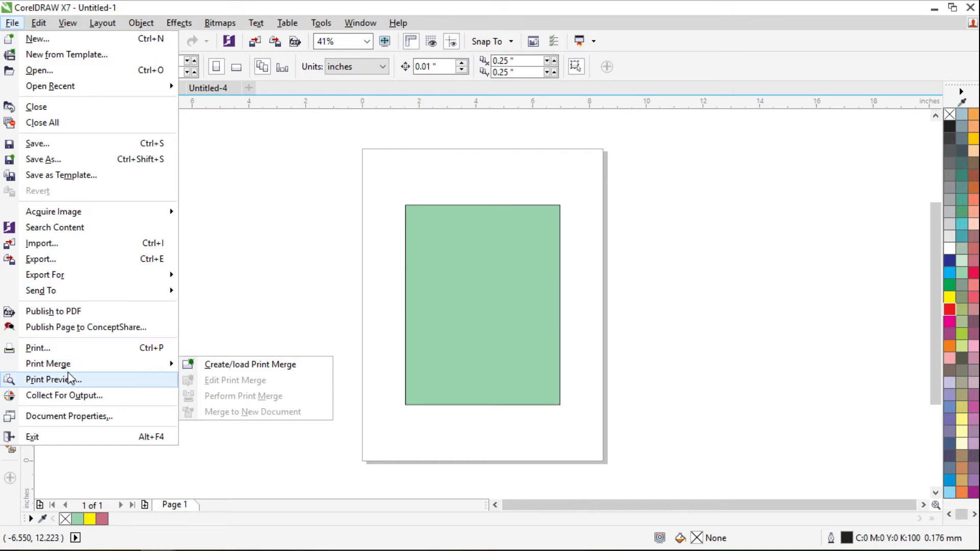
left_click(360, 232)
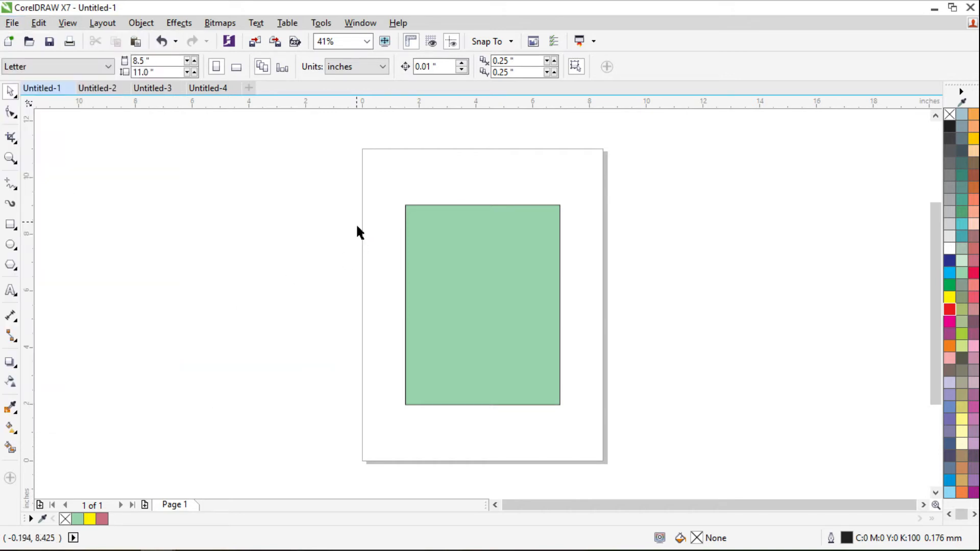
- Add a name as text beside the page and change it to Title Case
left_click_drag(374, 176, 627, 442)
left_click(651, 329)
left_click(10, 290)
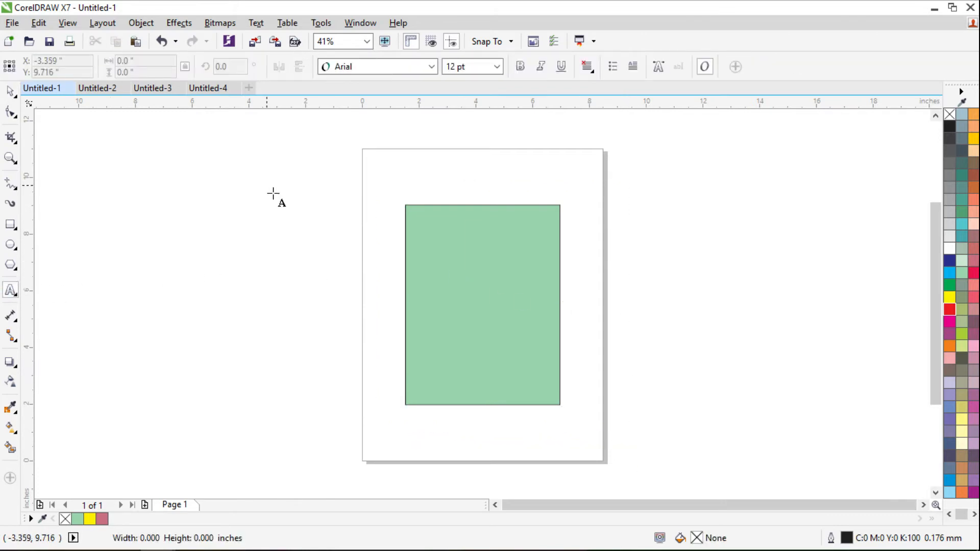
left_click(273, 193)
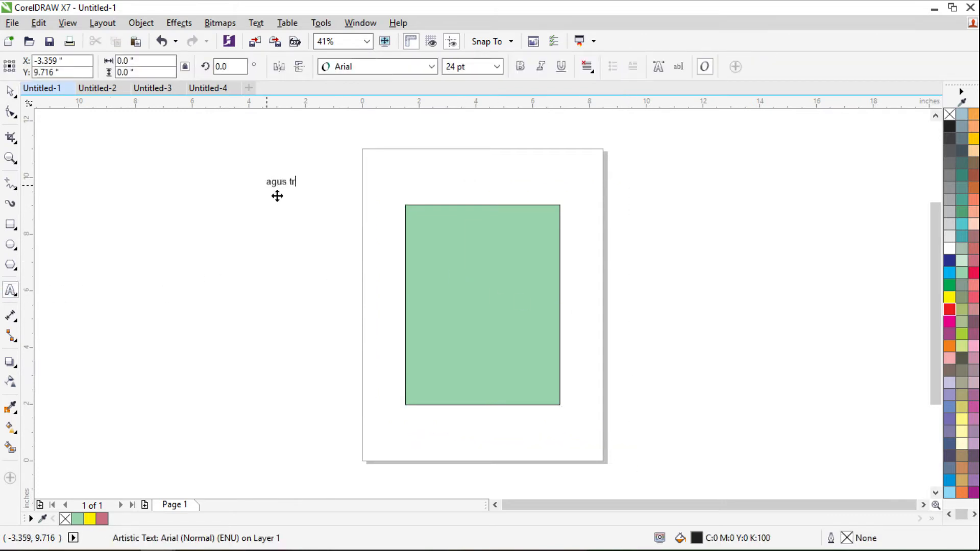
key("ctrl+a")
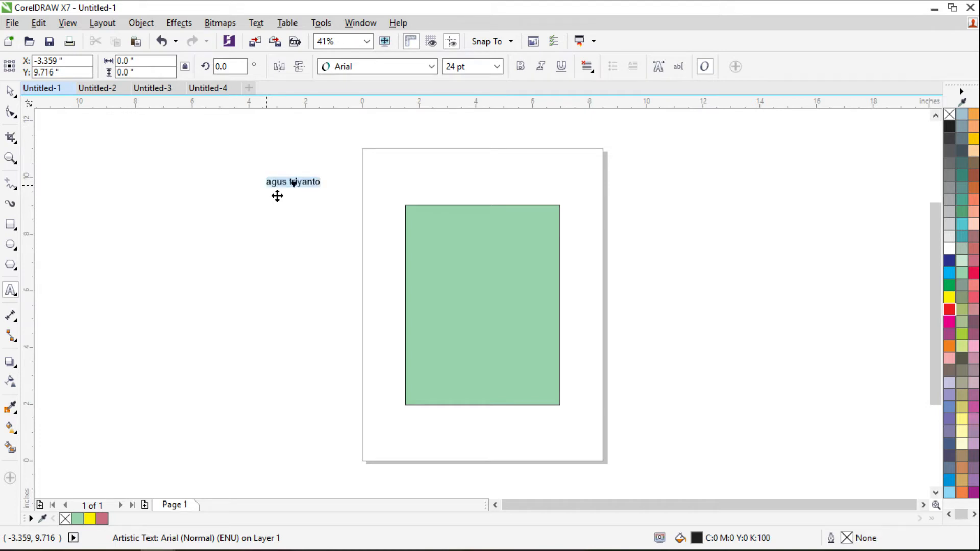
key("shift+F3")
key("Down")
key("Down")
key("Down")
key("Return")
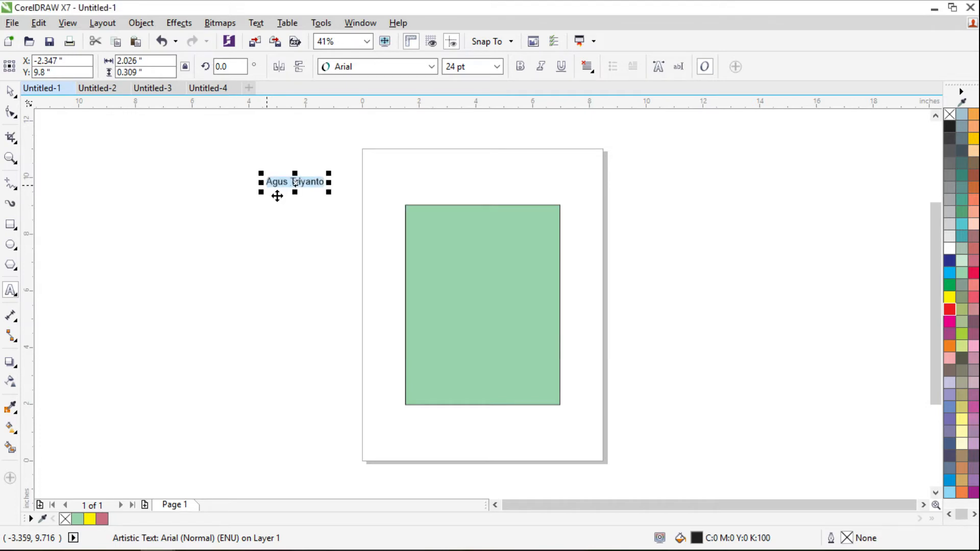
- Centre the name on the green rectangle and copy the whole card to the right
left_click(10, 91)
left_click_drag(304, 189, 490, 306)
left_click_drag(387, 191, 604, 442)
left_click_drag(504, 313, 651, 302)
- Retype the copy's text as a different person's name and apply Title Case
left_click(650, 296)
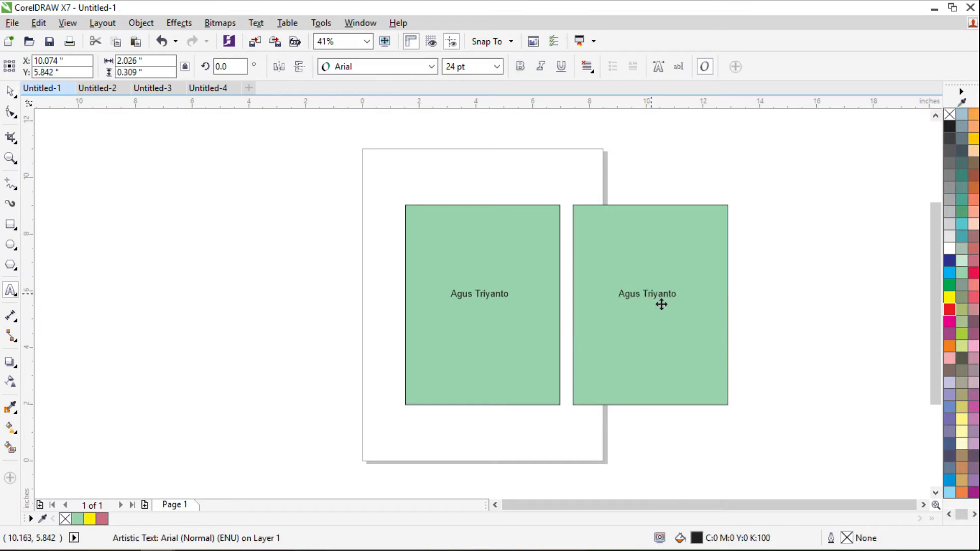
key("ctrl+a")
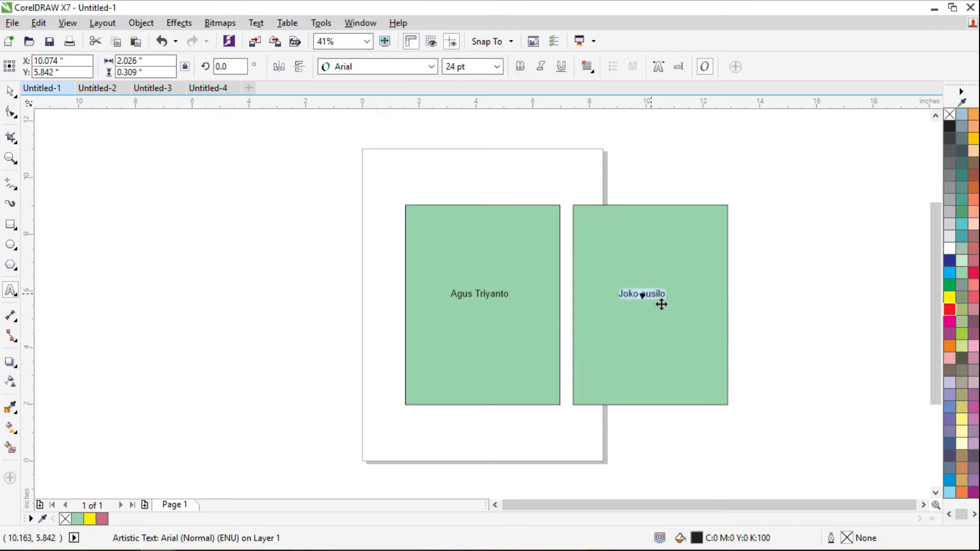
key("shift+F3")
key("Down")
key("Down")
key("Down")
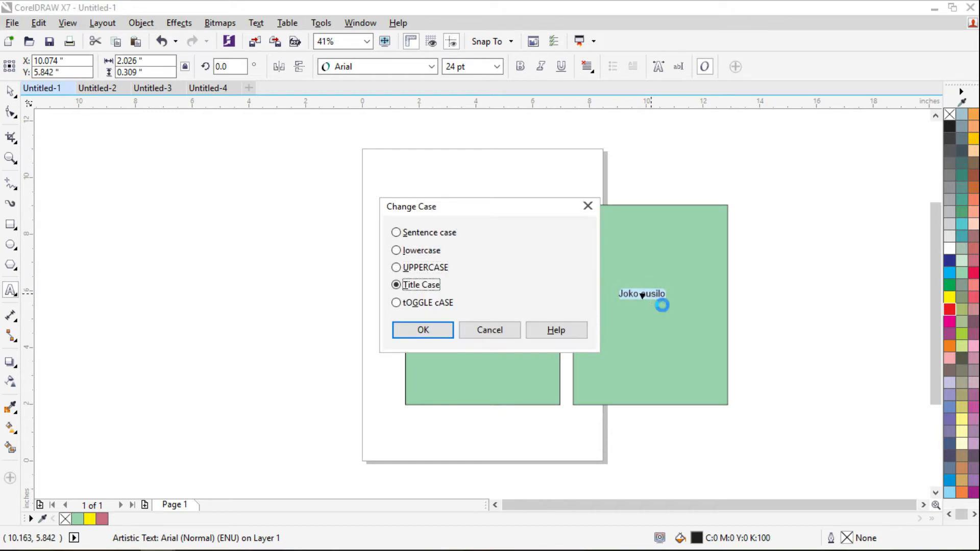
key("Return")
left_click(10, 91)
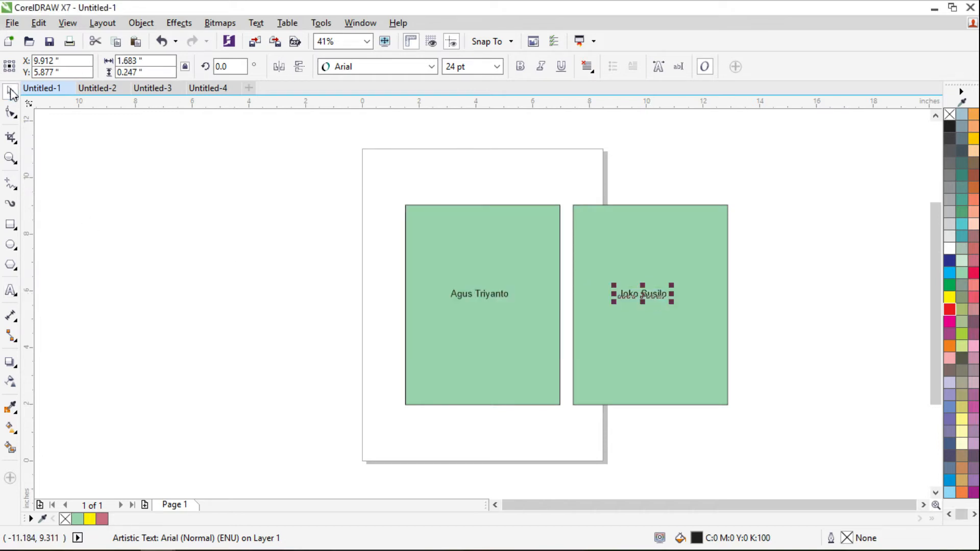
left_click(238, 211)
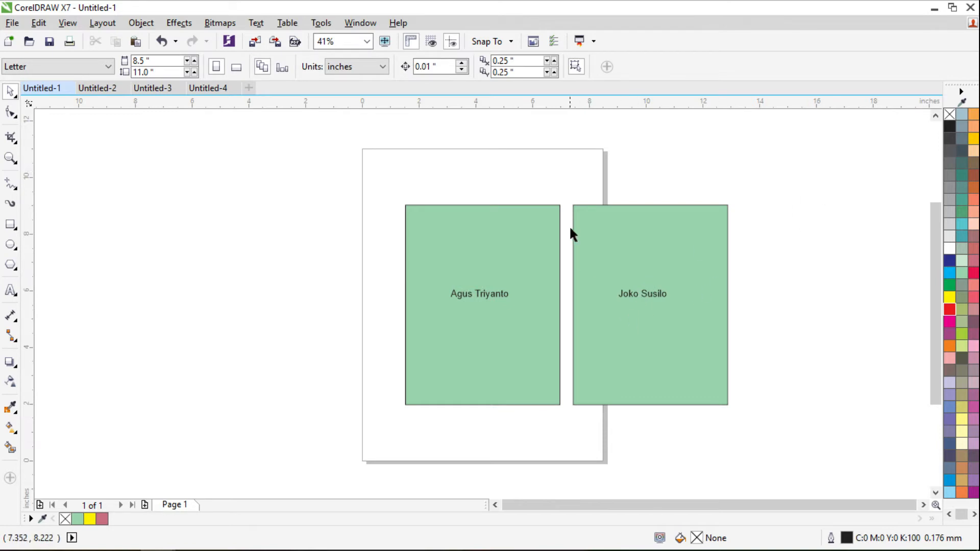
- Delete the right-hand card copy and remove the name from the green rectangle
left_click(13, 23)
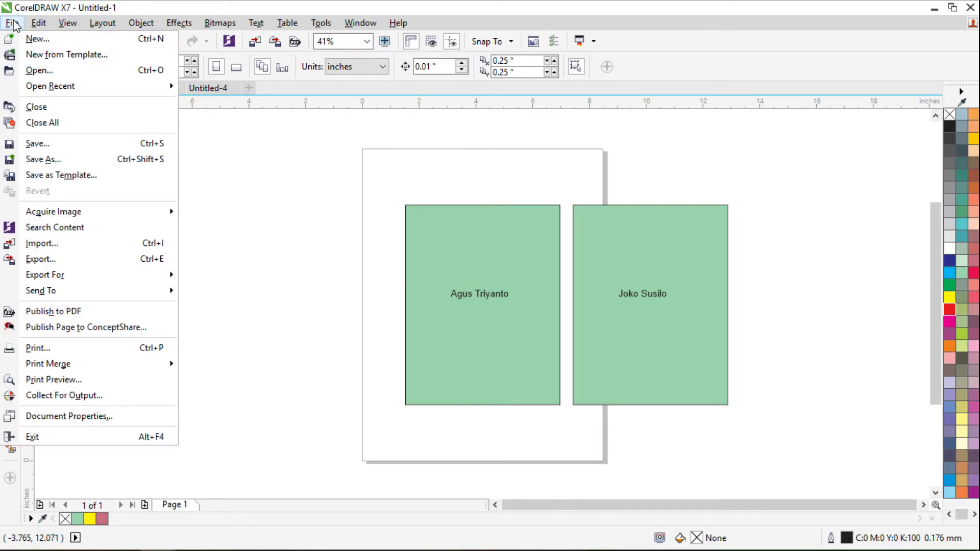
left_click(348, 178)
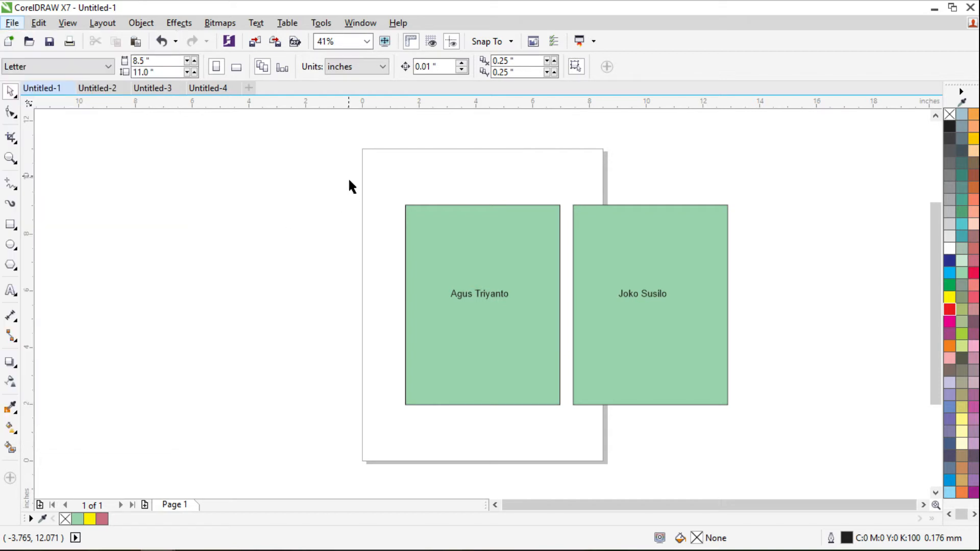
left_click_drag(573, 197, 772, 432)
key("Delete")
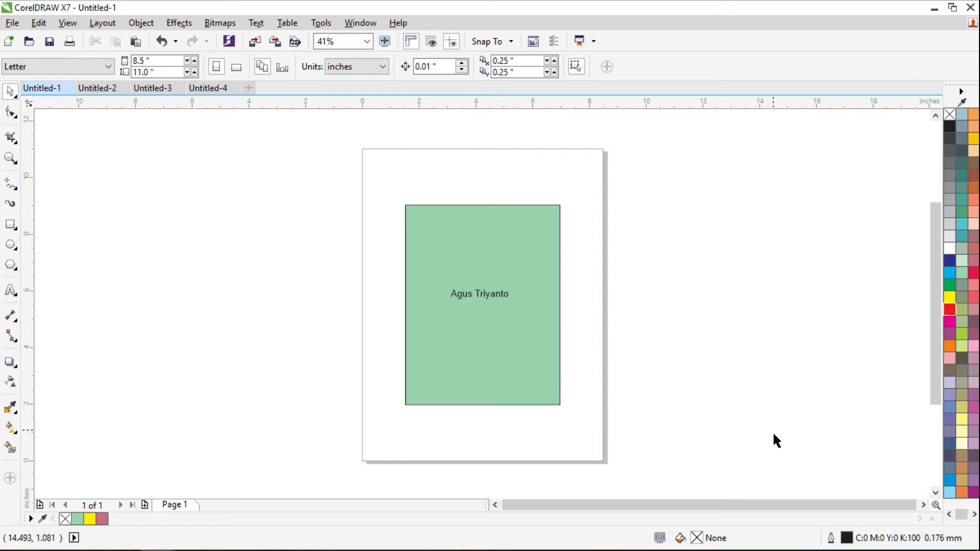
left_click(485, 301)
key("Delete")
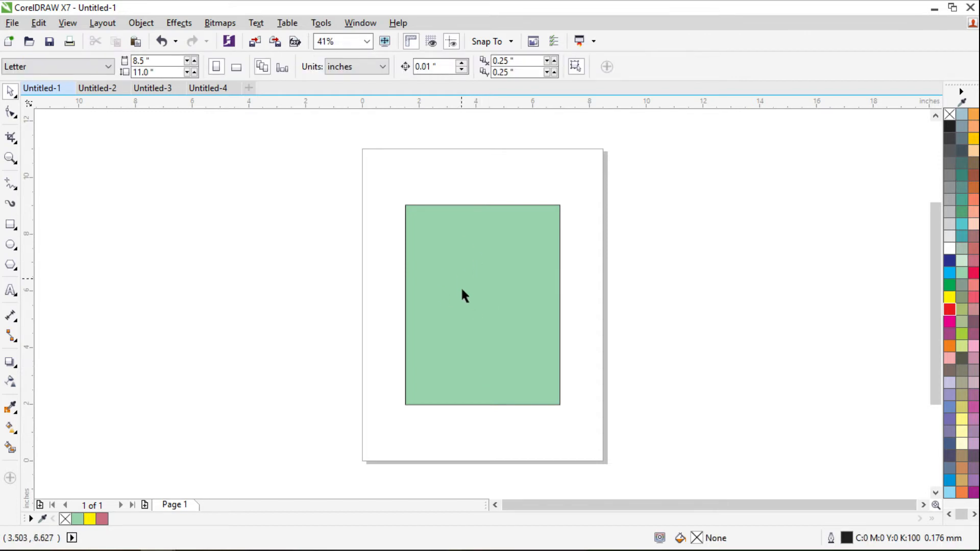
- Draw a white rectangle near the green one's bottom, centred horizontally on it
left_click(10, 225)
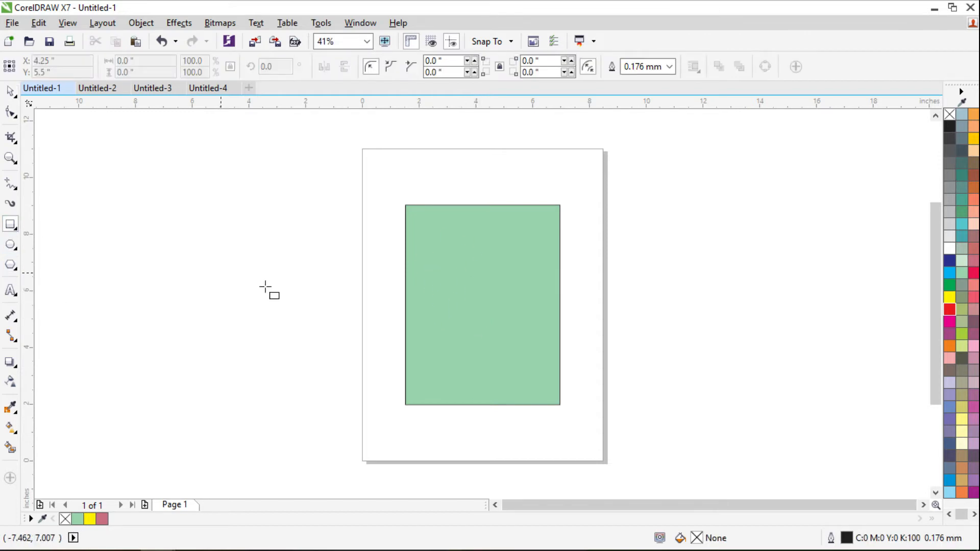
left_click_drag(443, 348, 526, 379)
left_click(949, 249)
key("space")
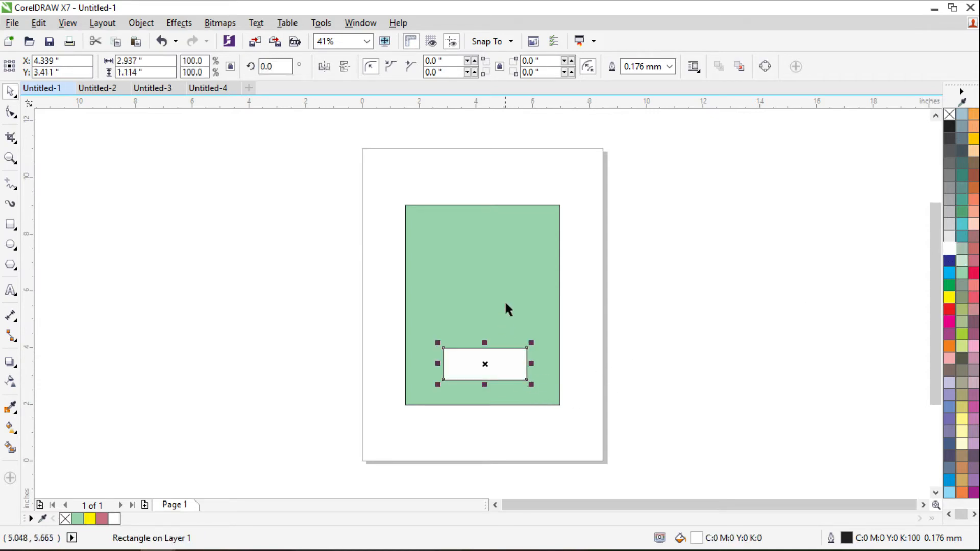
left_click(505, 302, "shift")
key("e")
left_click(667, 263)
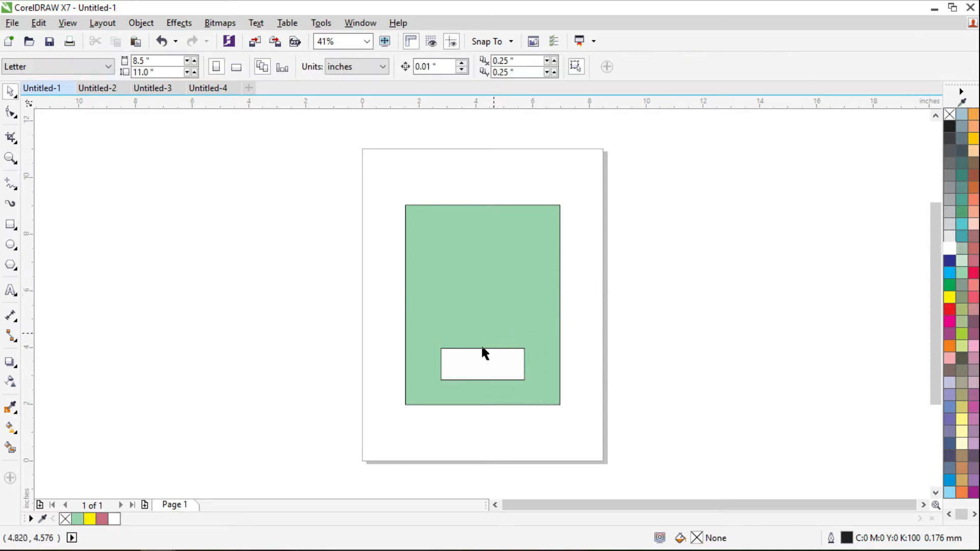
- Enter a corner radius of 5 on the white rectangle to make it pill-shaped
left_click(478, 374)
left_click(531, 61)
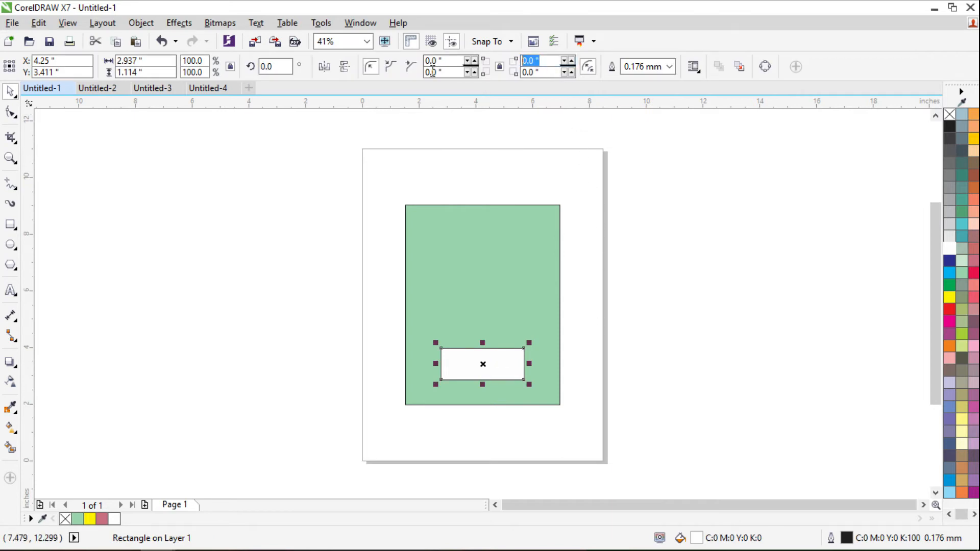
type("5")
key("Return")
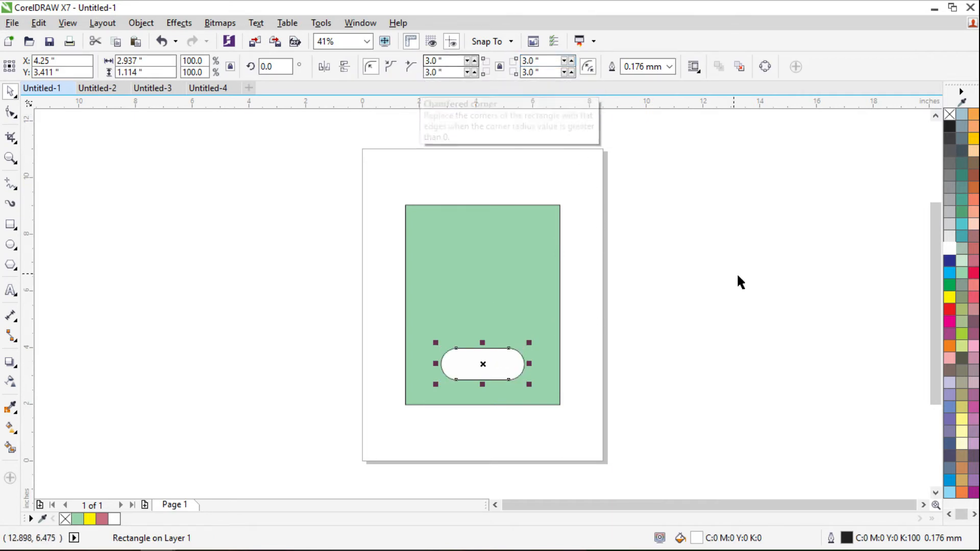
left_click(676, 334)
scroll(477, 365, "up", 2)
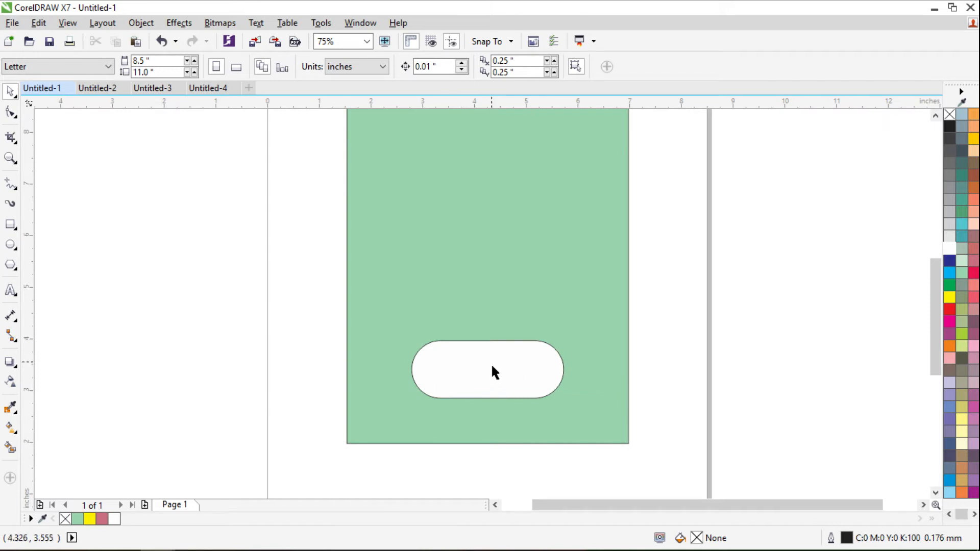
left_click(12, 23)
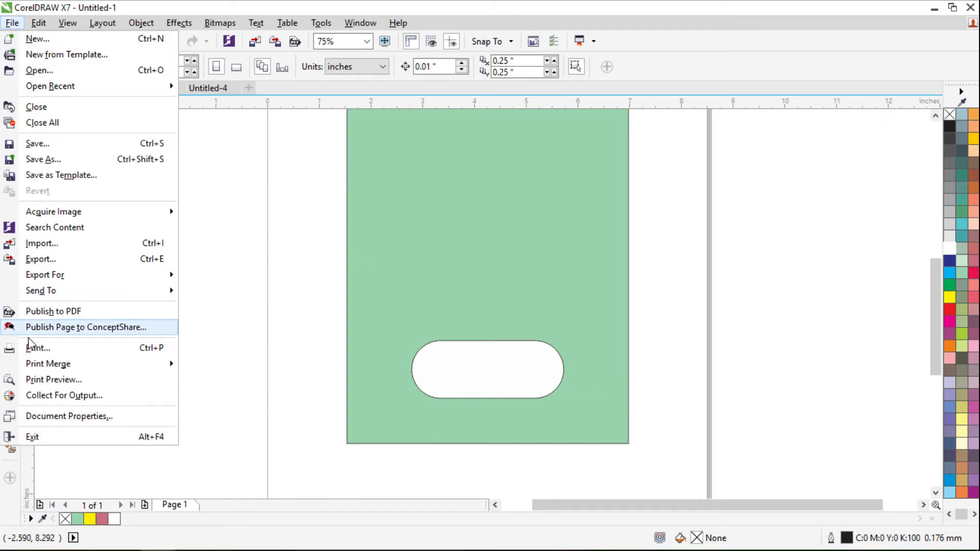
- Start Create/load Print Merge with 'Create new text' and continue to the Add fields step
mouse_move(51, 364)
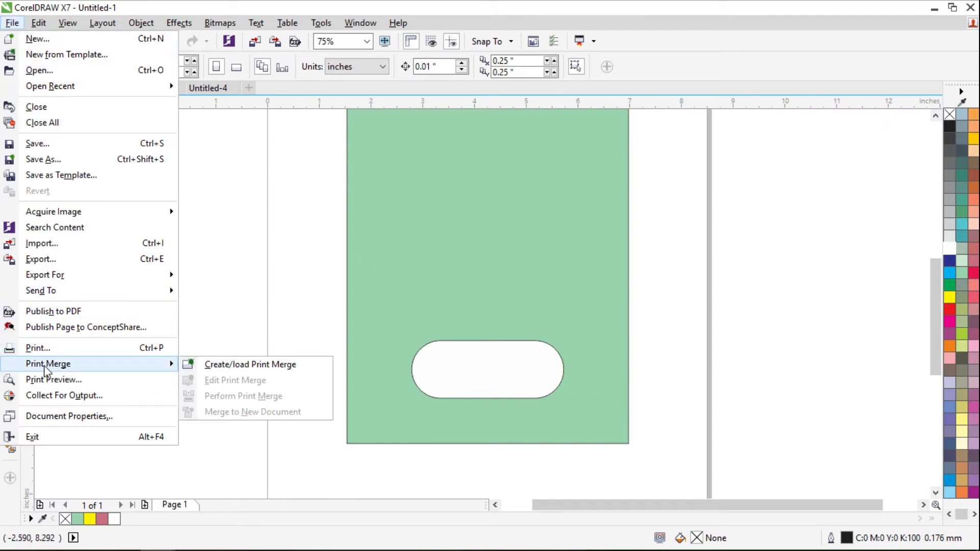
left_click(210, 366)
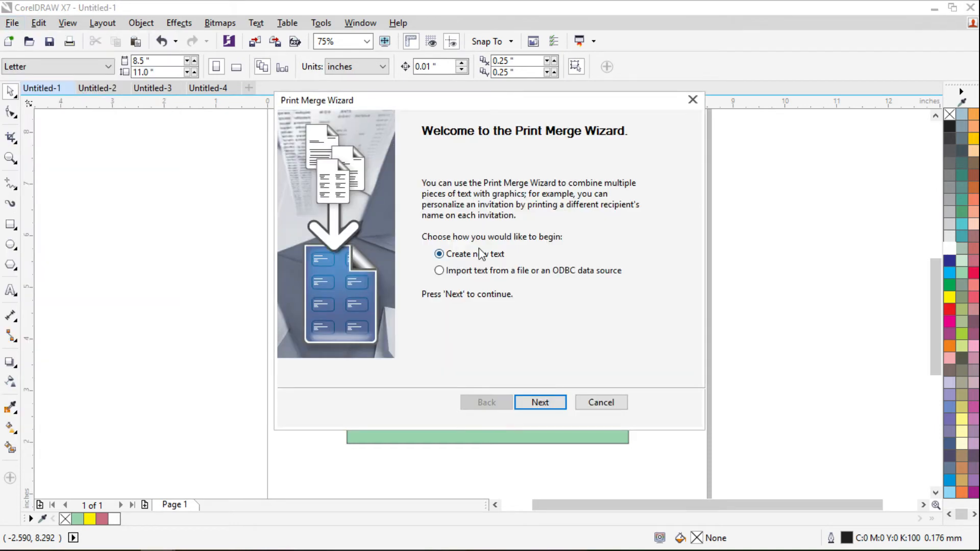
left_click(456, 274)
left_click(439, 271)
left_click(441, 254)
left_click(540, 402)
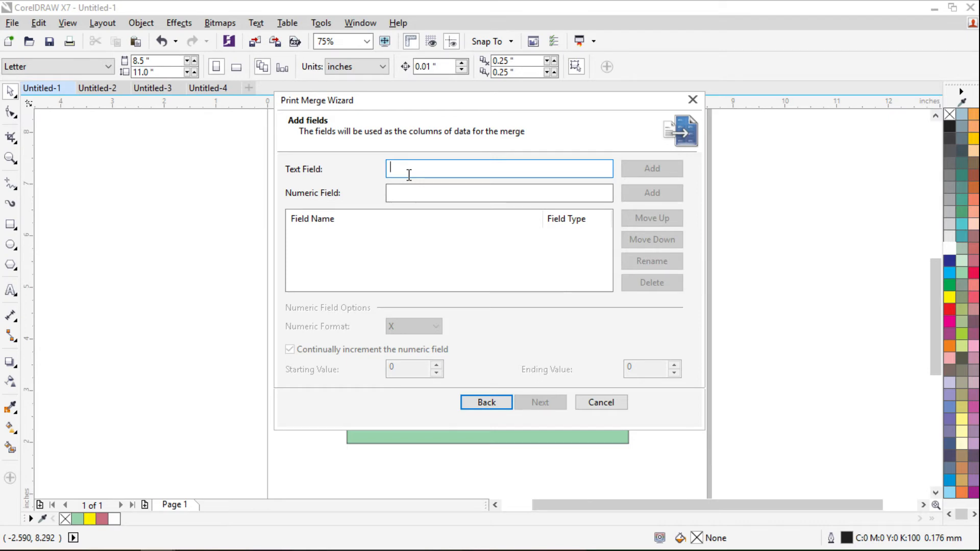
- Add Nama and Alamat as text fields, then continue to the records step
type("Nama")
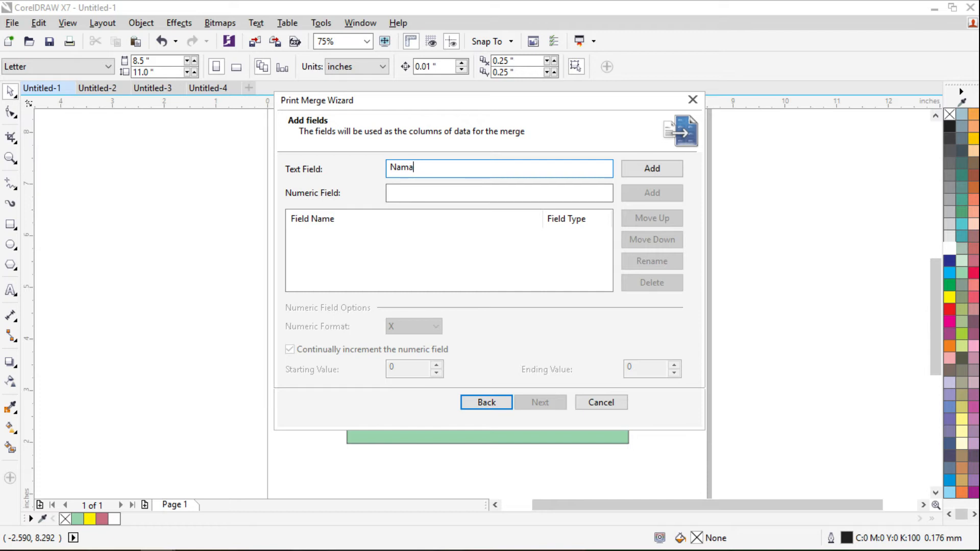
left_click(656, 168)
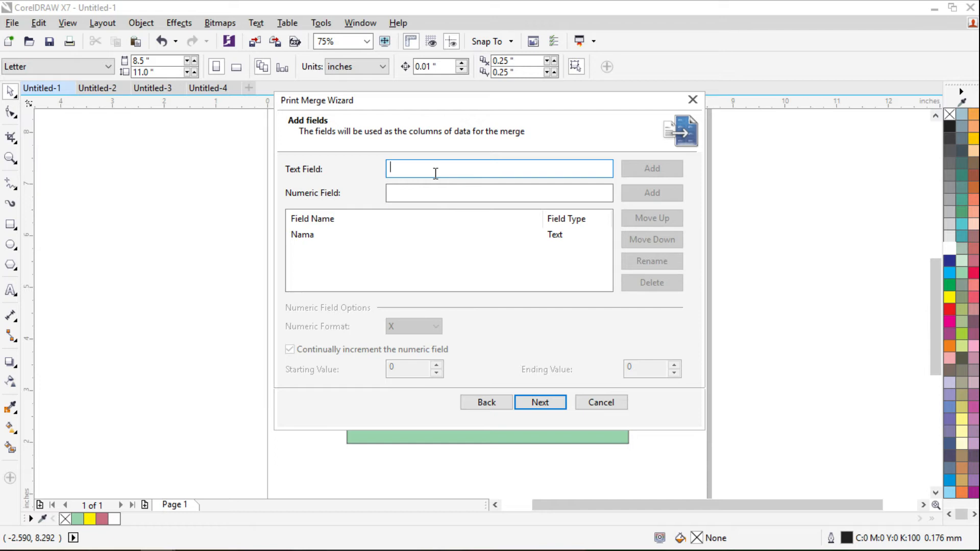
type("Alamat")
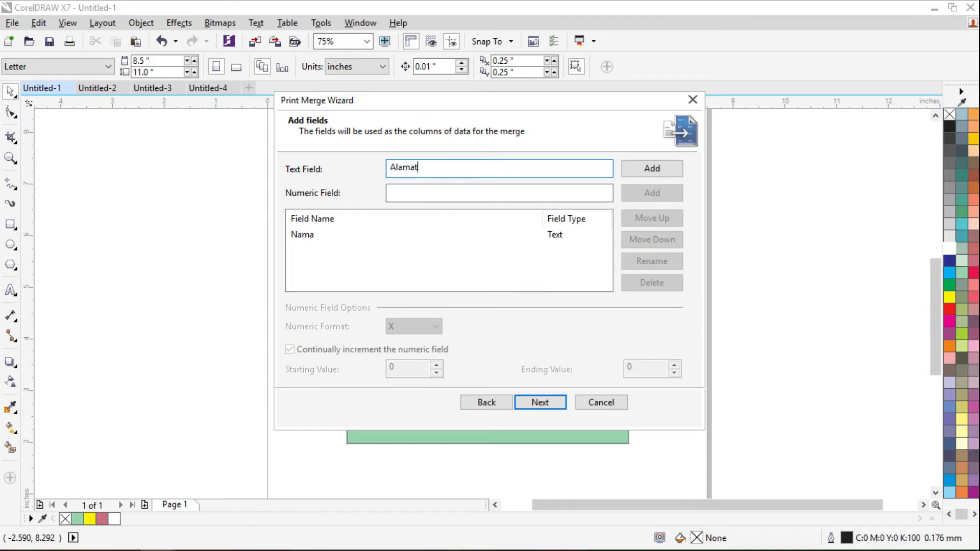
left_click(645, 166)
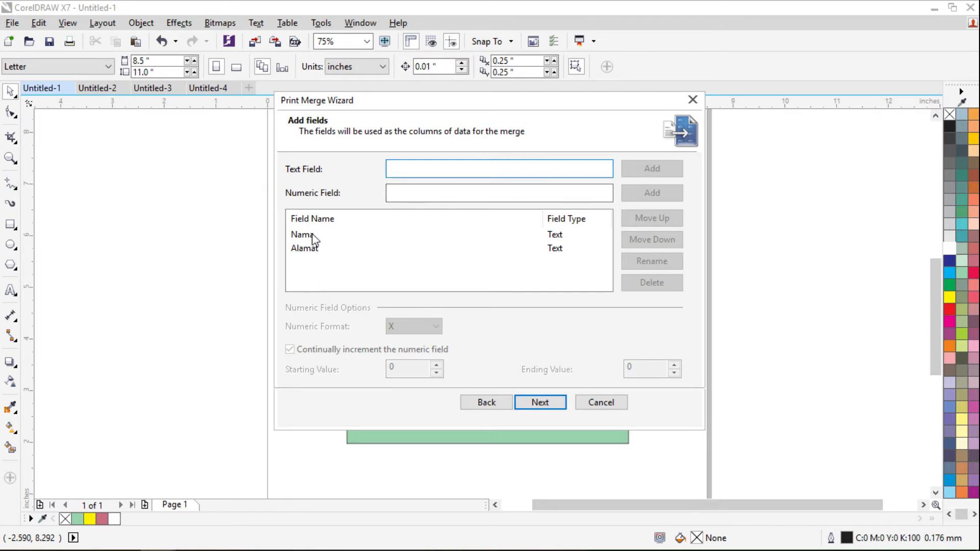
left_click(540, 403)
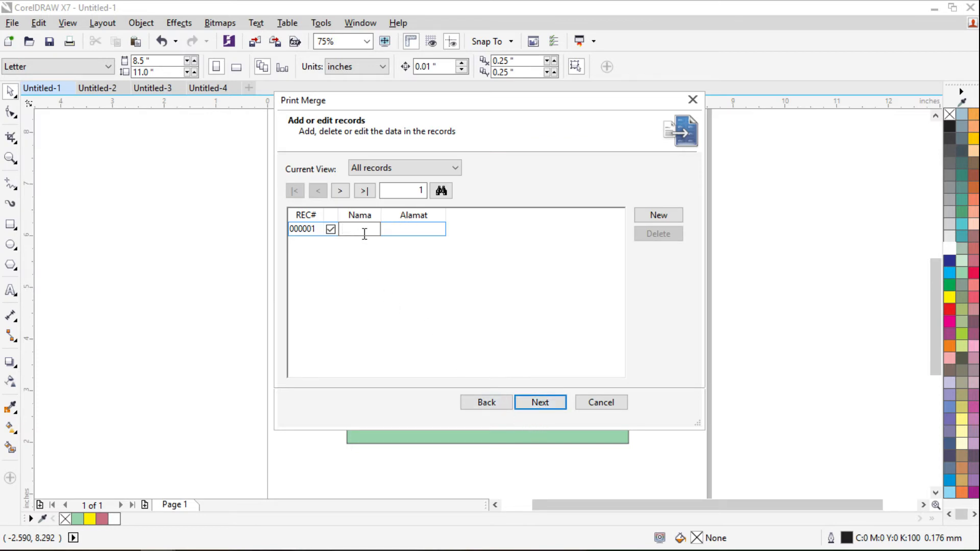
- Enter the first two merge records, each a person's name with address Sragen
left_click(429, 231)
type("Sragen")
left_click(657, 218)
key("Tab")
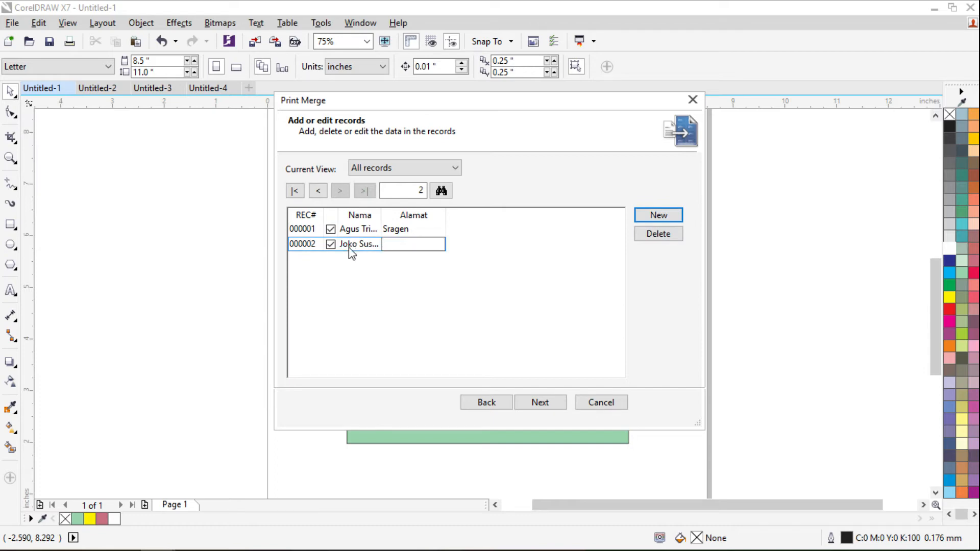
type("Sreagen")
key("BackSpace")
left_click(659, 217)
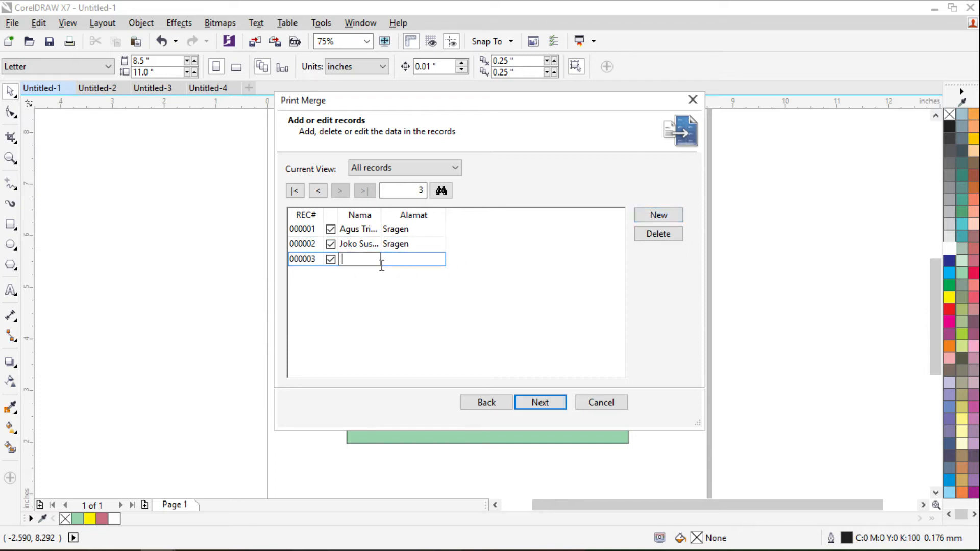
- Add the third and fourth records, with addresses Sukoharj and Bandung
left_click(428, 261)
type("Sukoharjo")
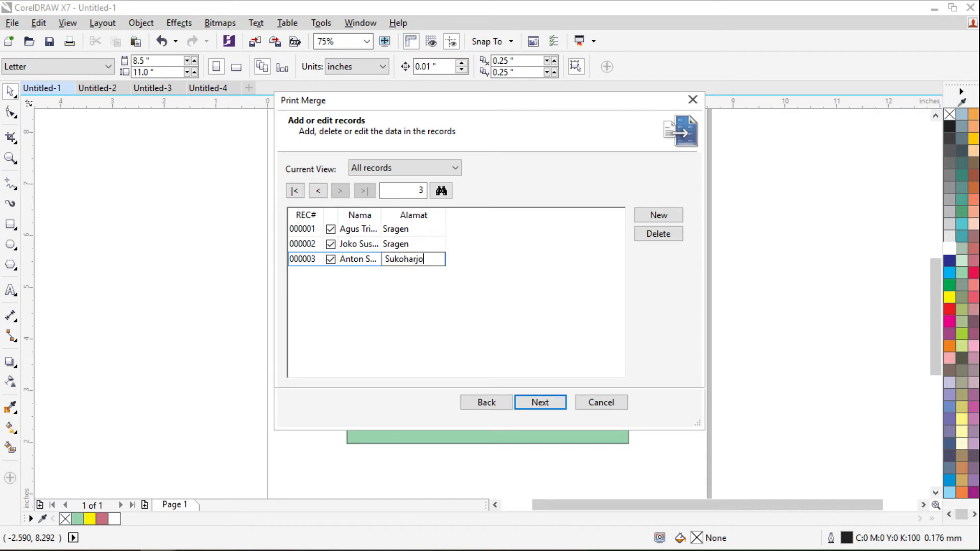
left_click(654, 214)
type("Merdia")
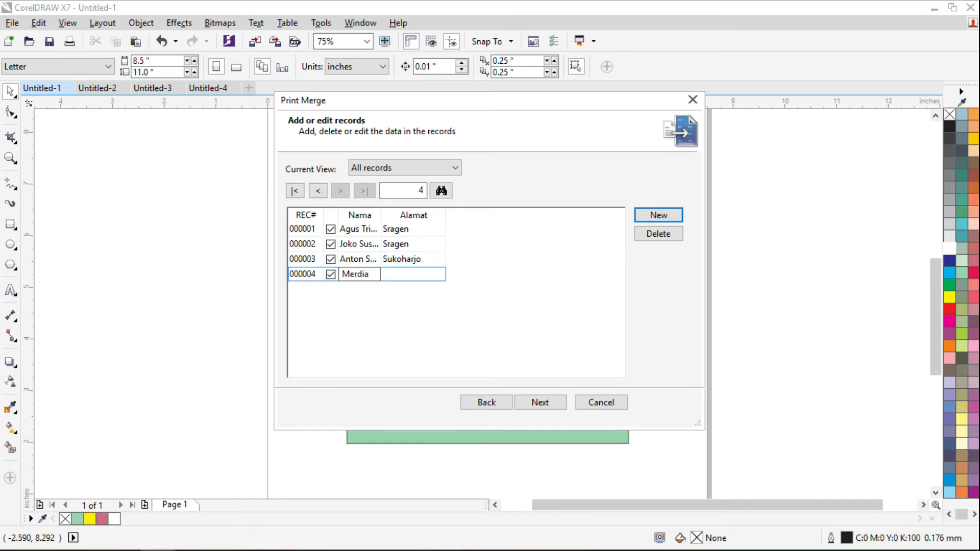
type("nti")
key("Tab")
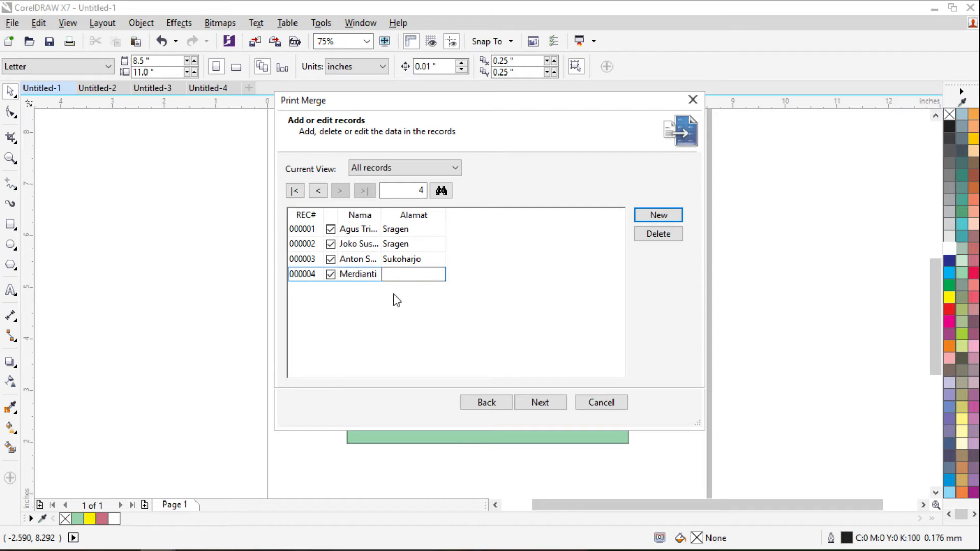
type("Bandung")
- Add the fifth record with address Surabaya, then continue to the save-settings step
left_click(659, 216)
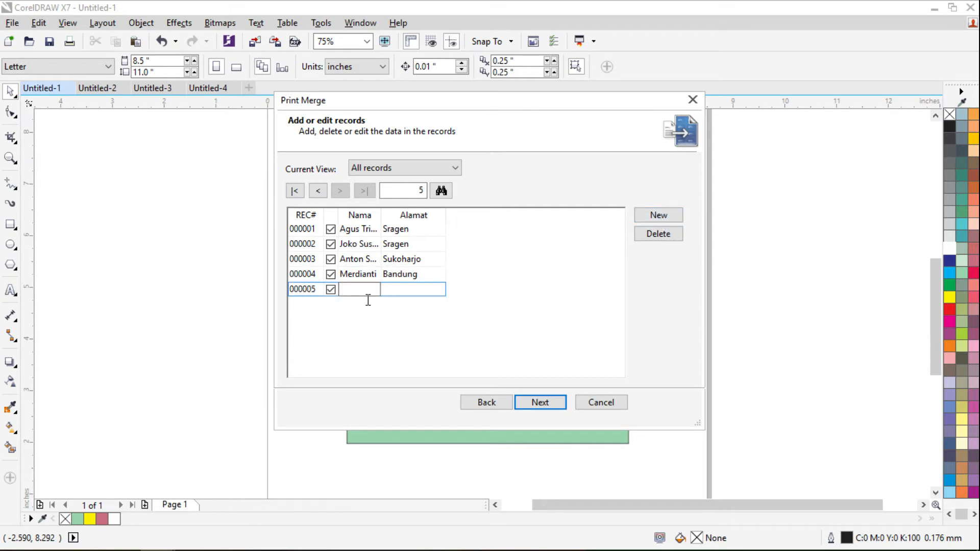
type("Angga")
key("Tab")
type("Suran")
key("BackSpace")
type("baya")
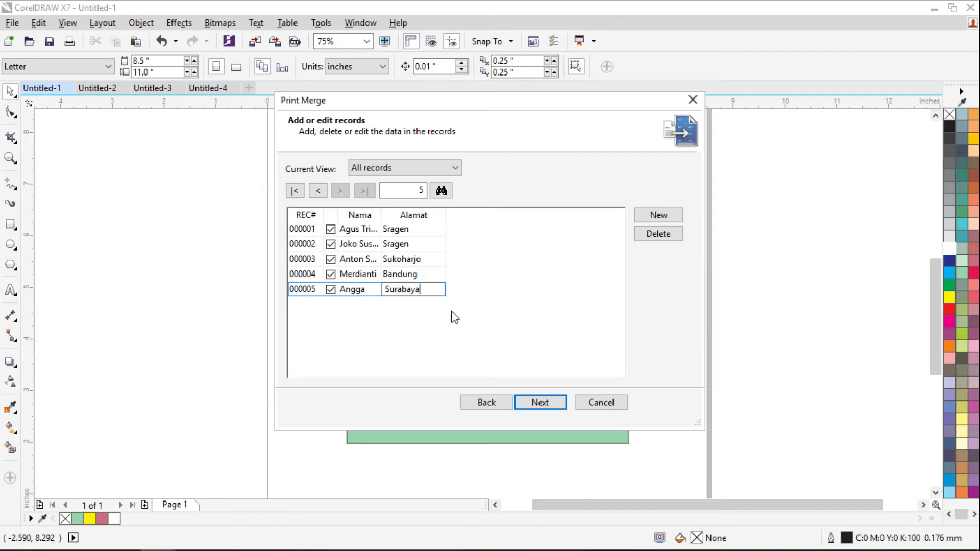
left_click(419, 231)
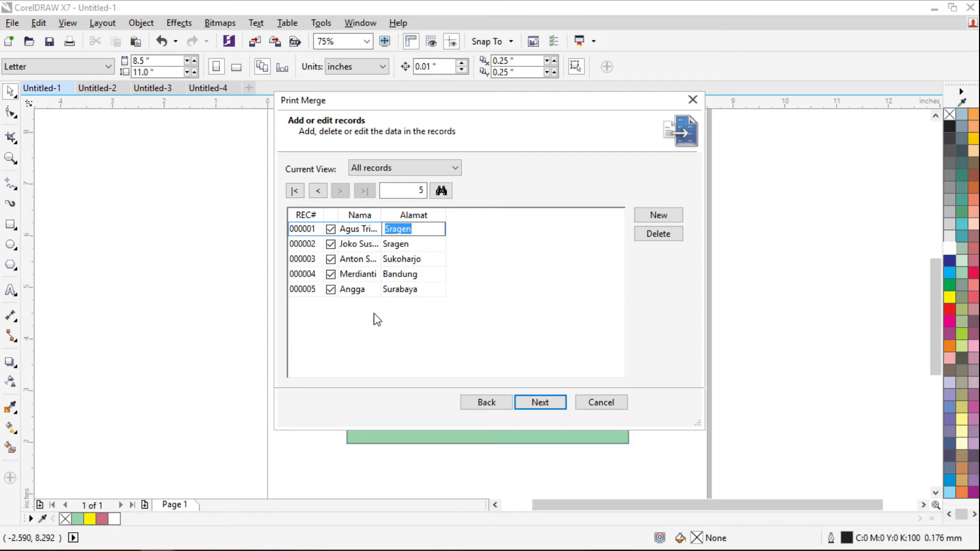
left_click(369, 328)
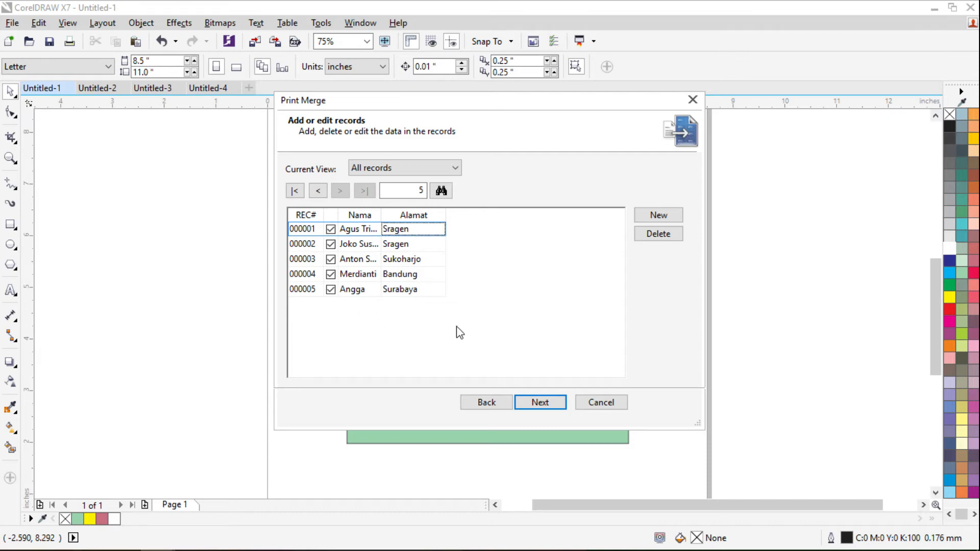
left_click(540, 402)
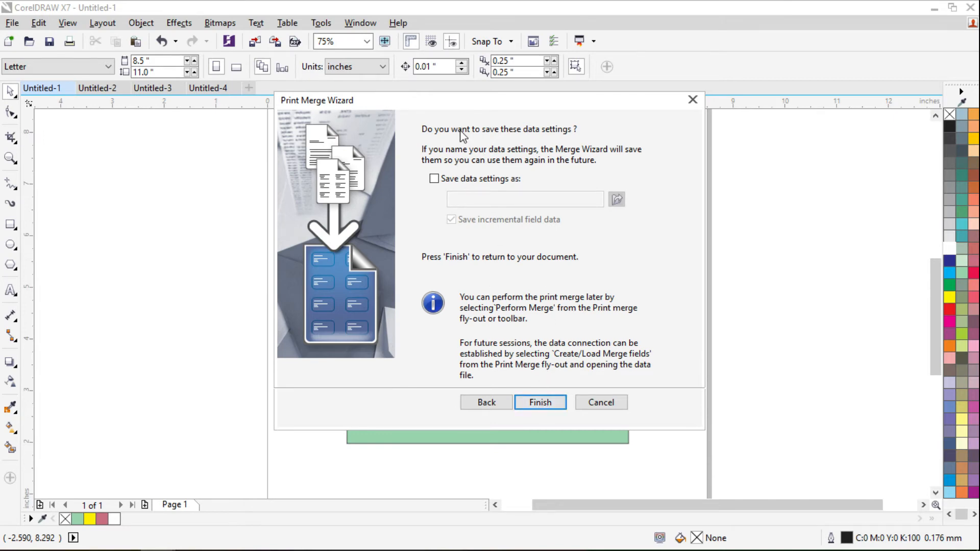
- Leave the data settings unsaved and finish the Print Merge Wizard
left_click(435, 178)
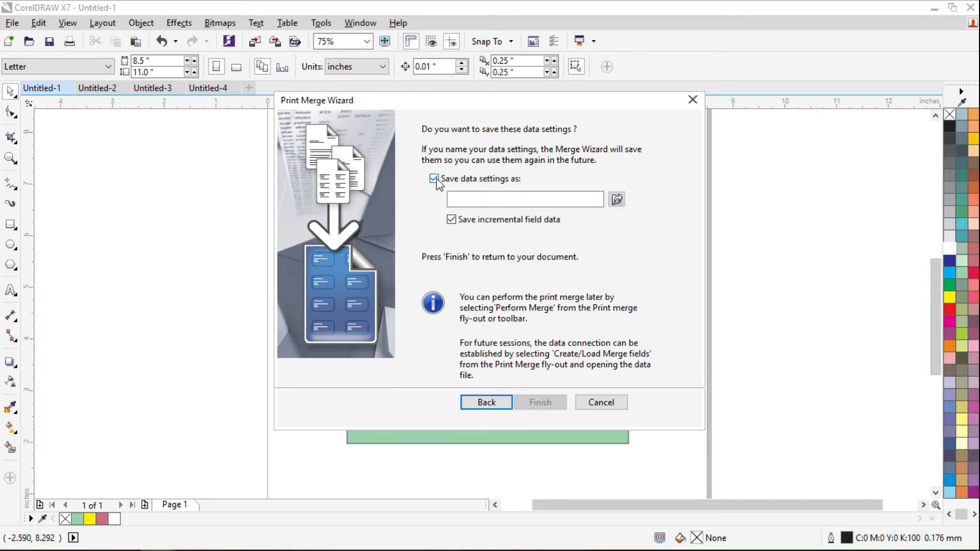
left_click(434, 179)
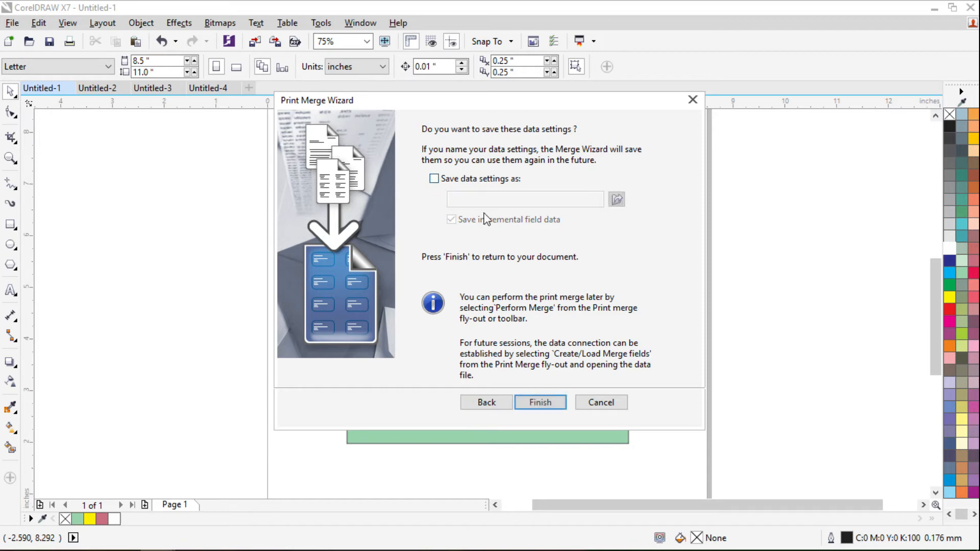
left_click(540, 403)
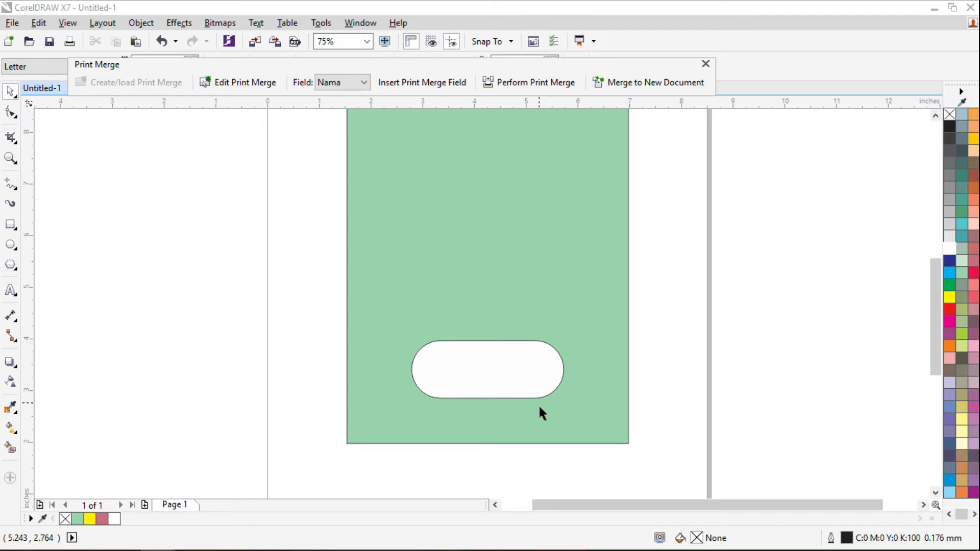
- Move the Print Merge toolbar, review the records again, and open the Field list
left_click_drag(231, 69, 237, 128)
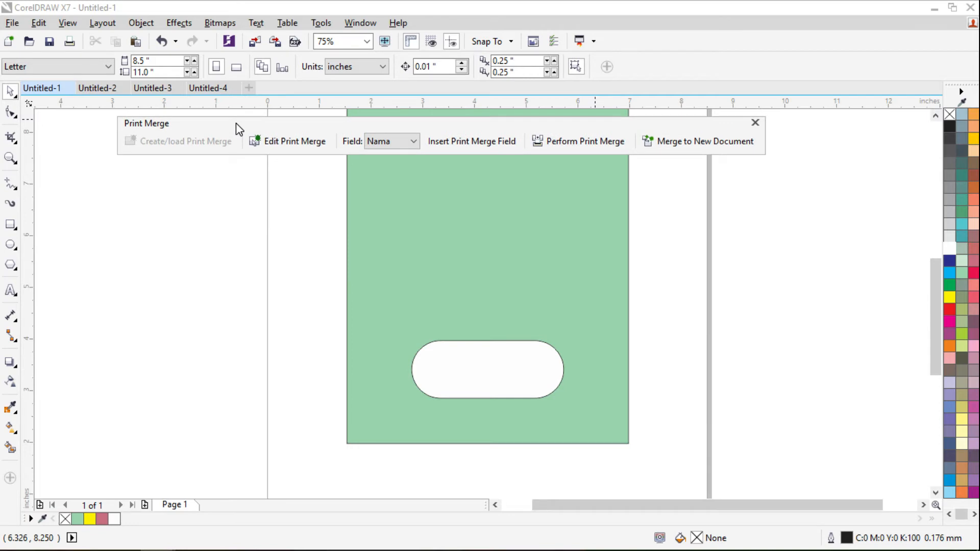
left_click(290, 145)
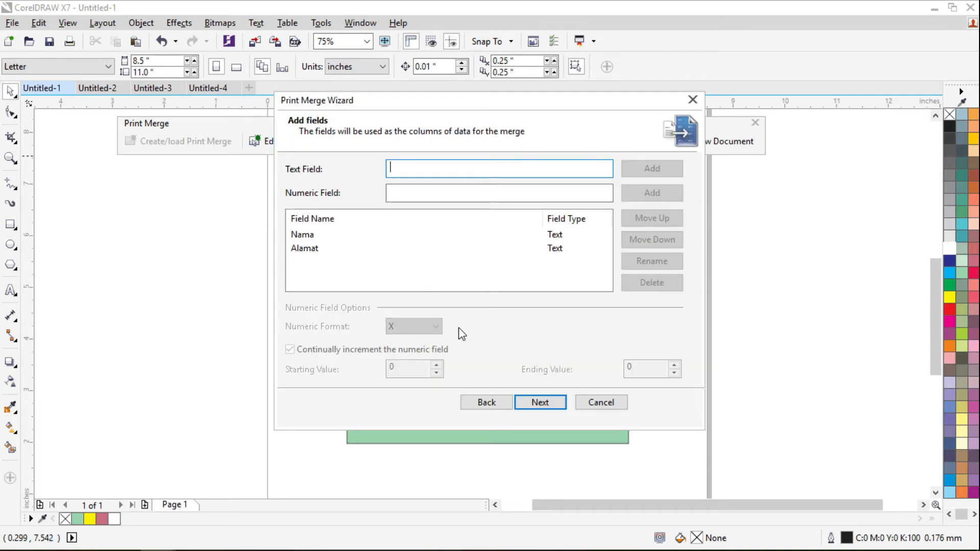
left_click(541, 403)
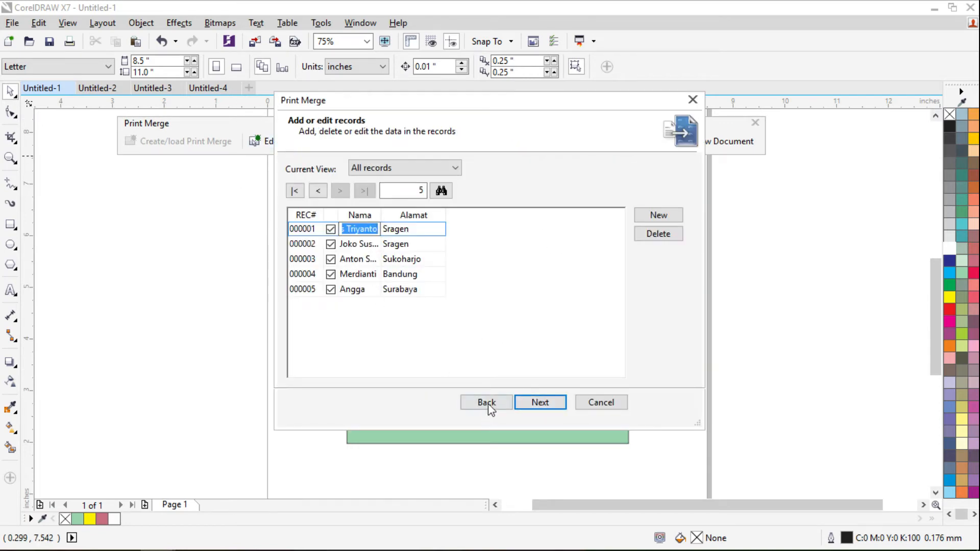
left_click(601, 403)
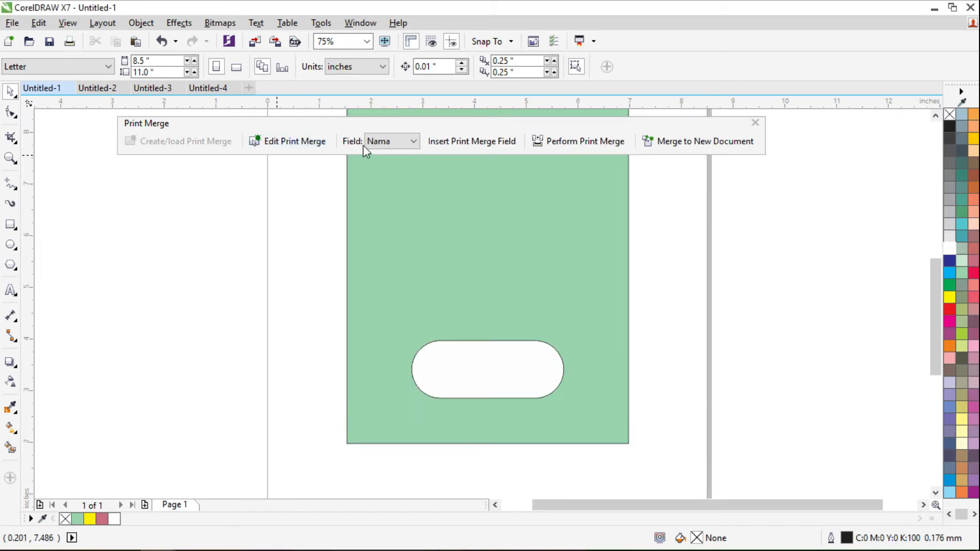
left_click(412, 142)
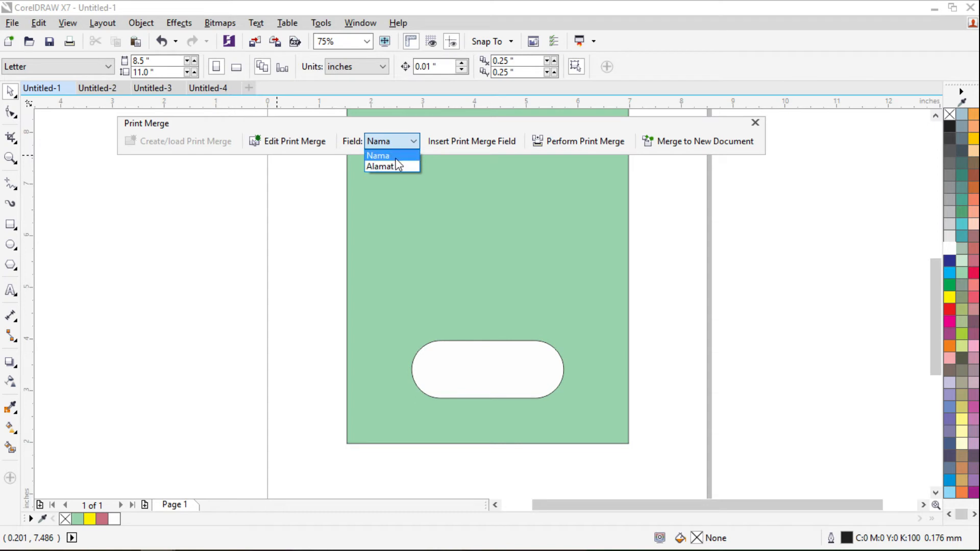
- Insert the Nama merge field and drag <Nama> into the white pill shape
left_click(464, 174)
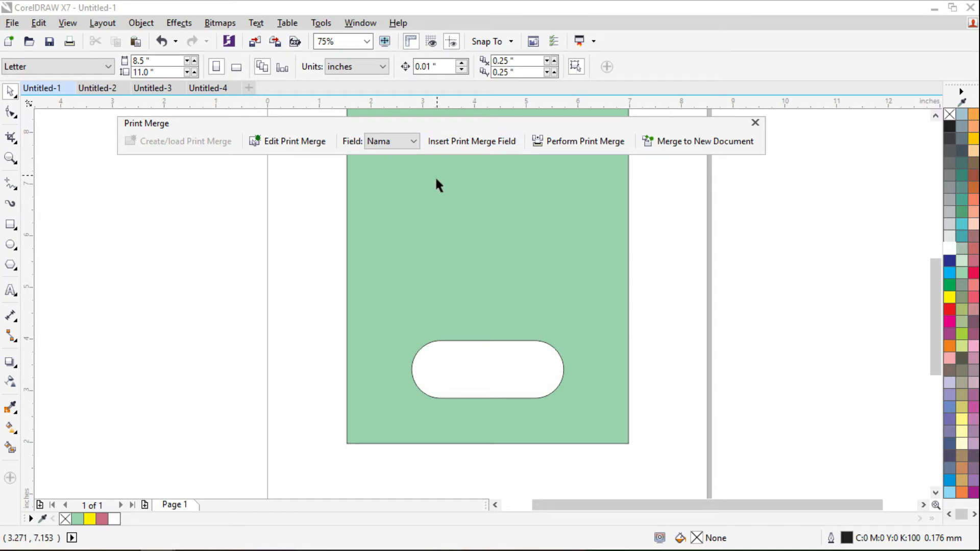
left_click(415, 143)
left_click(655, 227)
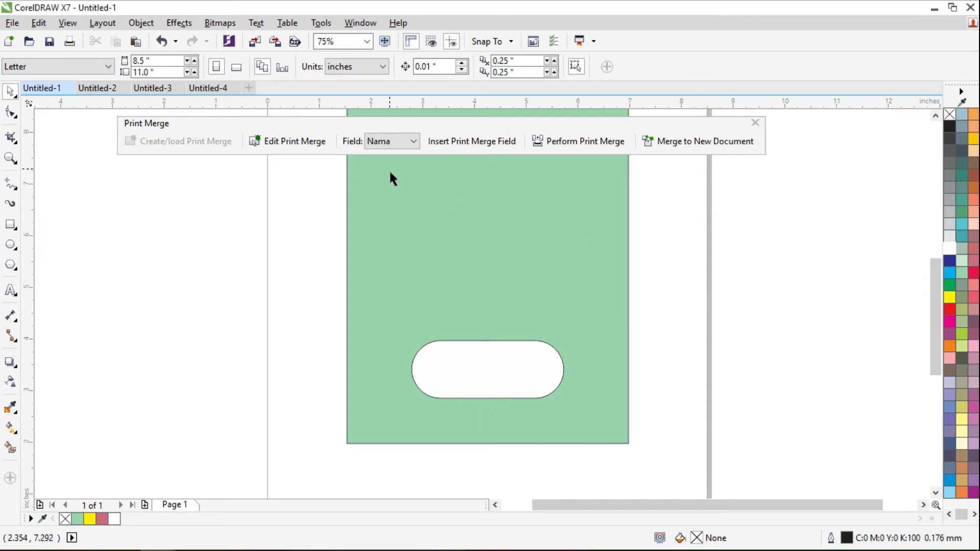
left_click(413, 141)
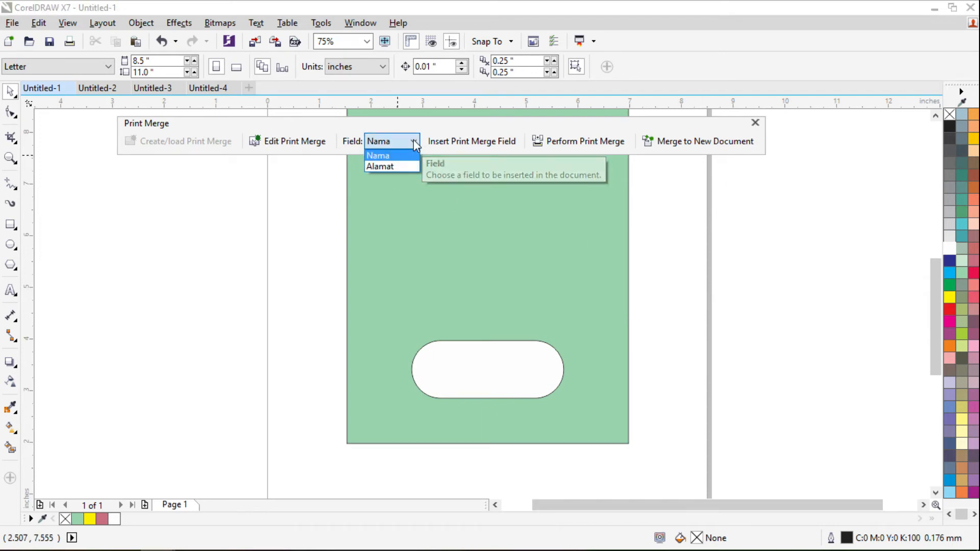
left_click(403, 156)
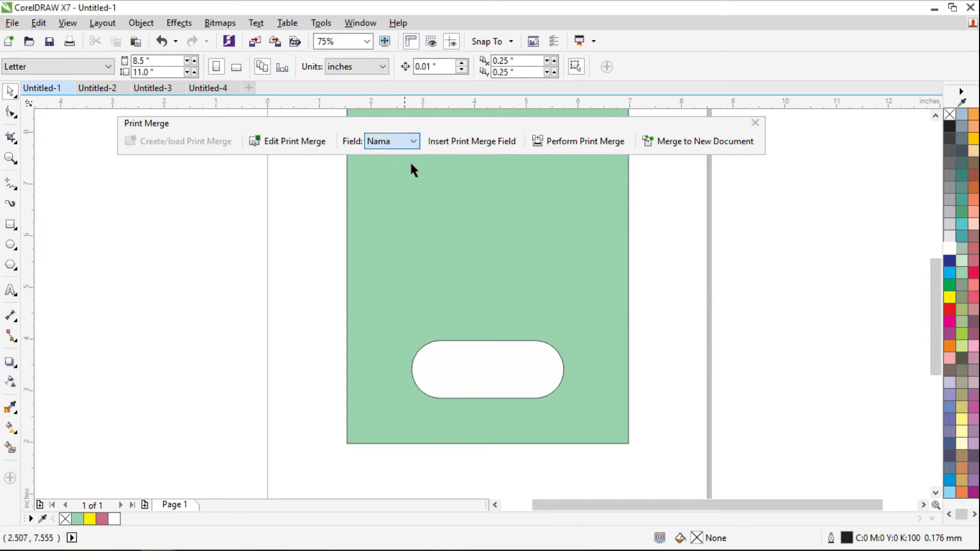
left_click(462, 141)
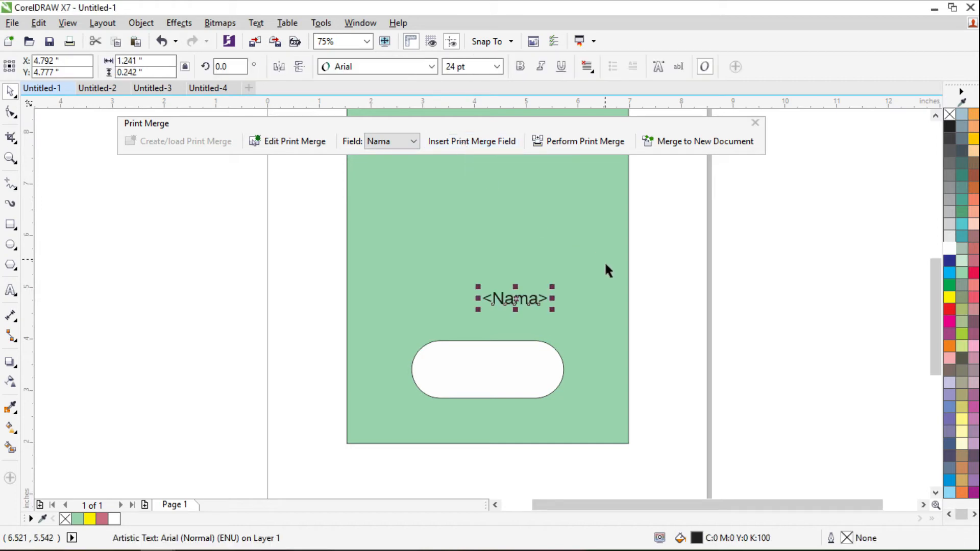
left_click_drag(508, 312, 494, 365)
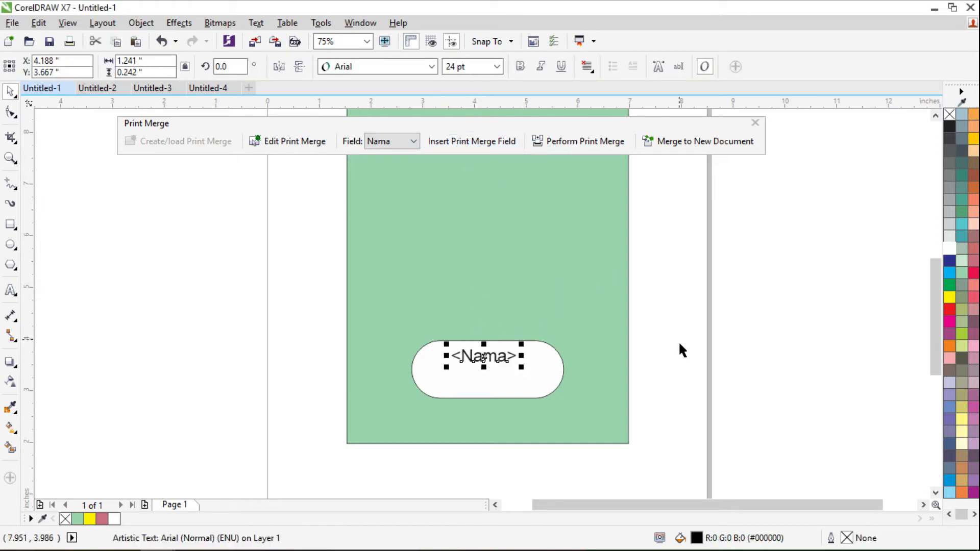
- Insert the Alamat field below <Nama> and set it to 16 pt
left_click(413, 142)
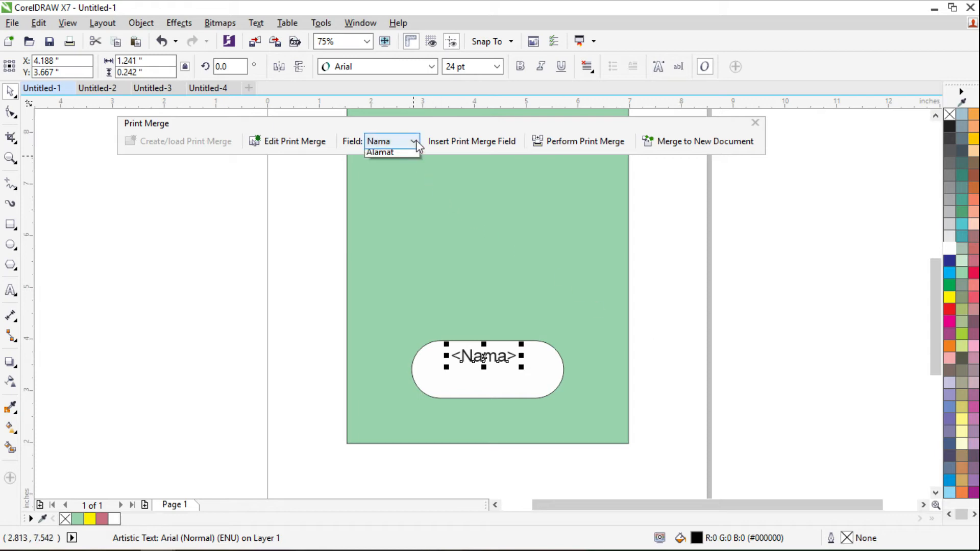
left_click(404, 168)
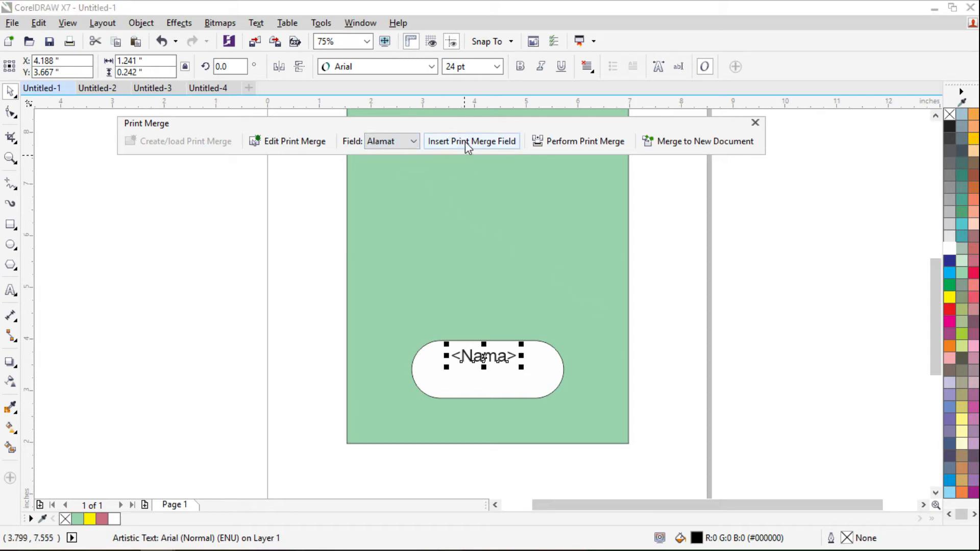
left_click(466, 142)
left_click_drag(528, 312, 498, 393)
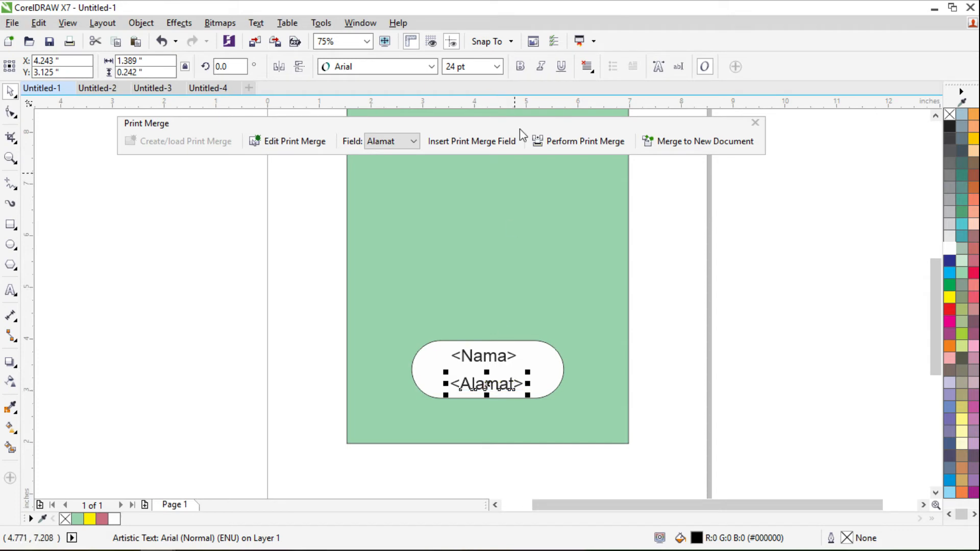
left_click(497, 67)
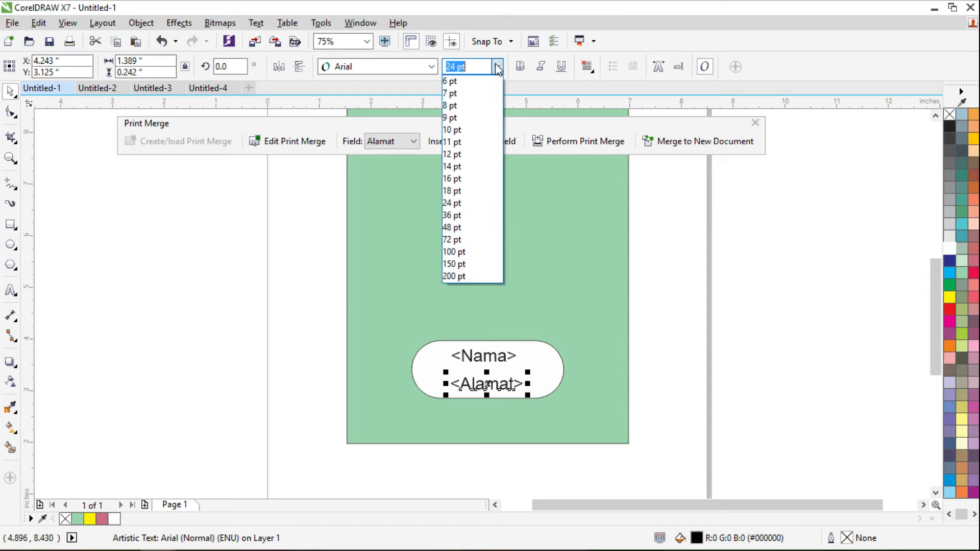
left_click(460, 183)
- Centre-align <Alamat> and centre both field texts on the white pill shape
left_click(587, 68)
left_click(615, 114)
left_click_drag(482, 394, 496, 399)
left_click_drag(678, 309, 440, 422)
left_click(433, 387, "shift")
key("c")
left_click(712, 270)
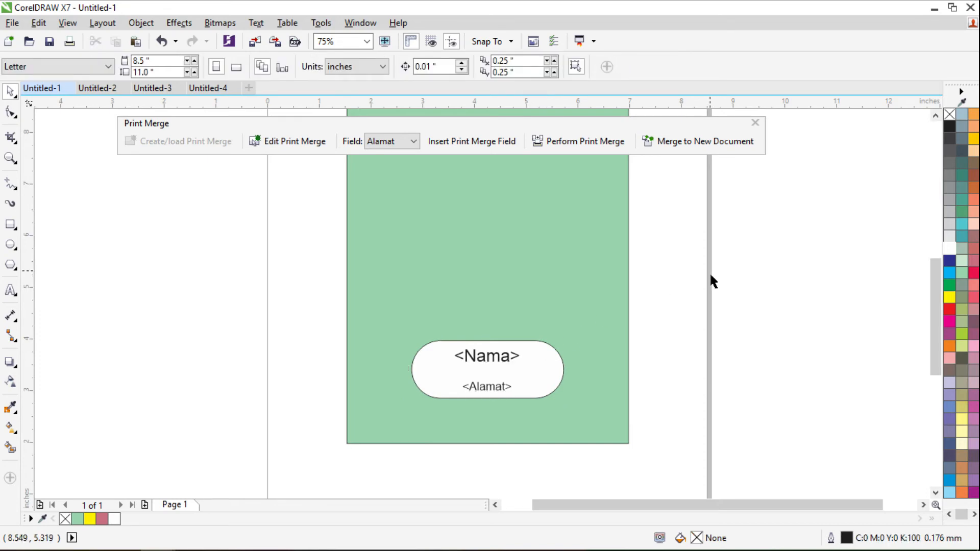
- Trial the print merge with Current document, cancel it, and review the five merge records unchanged
left_click(569, 145)
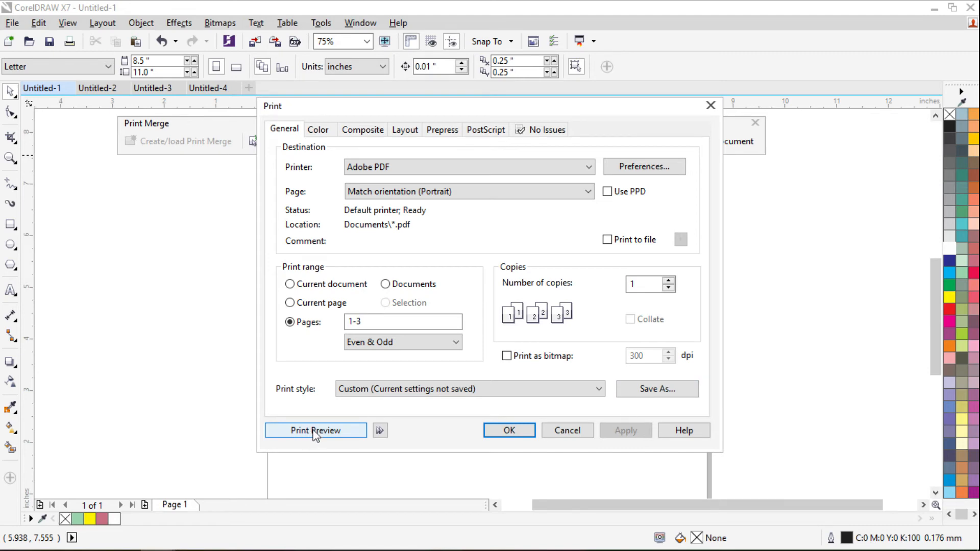
left_click(312, 284)
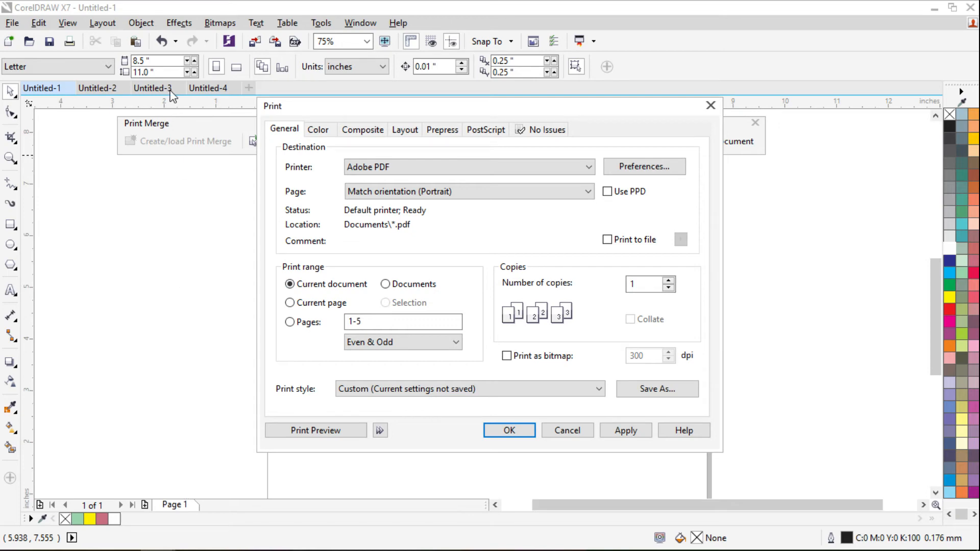
left_click_drag(380, 327, 352, 322)
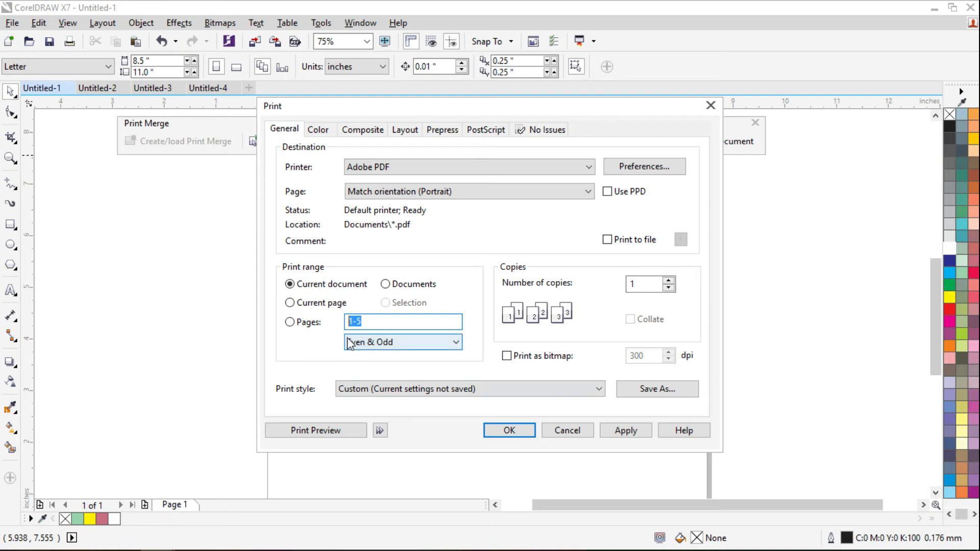
left_click(567, 432)
left_click(283, 141)
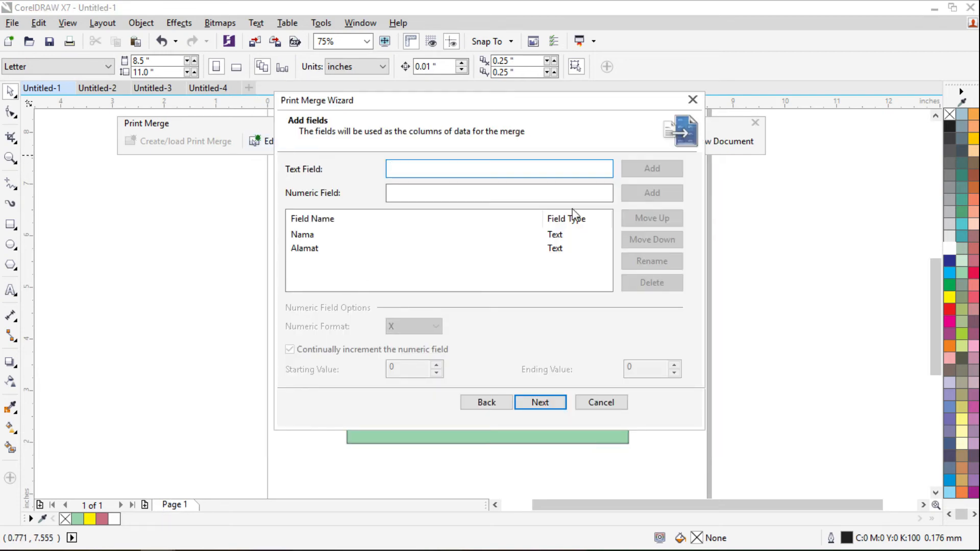
left_click(524, 407)
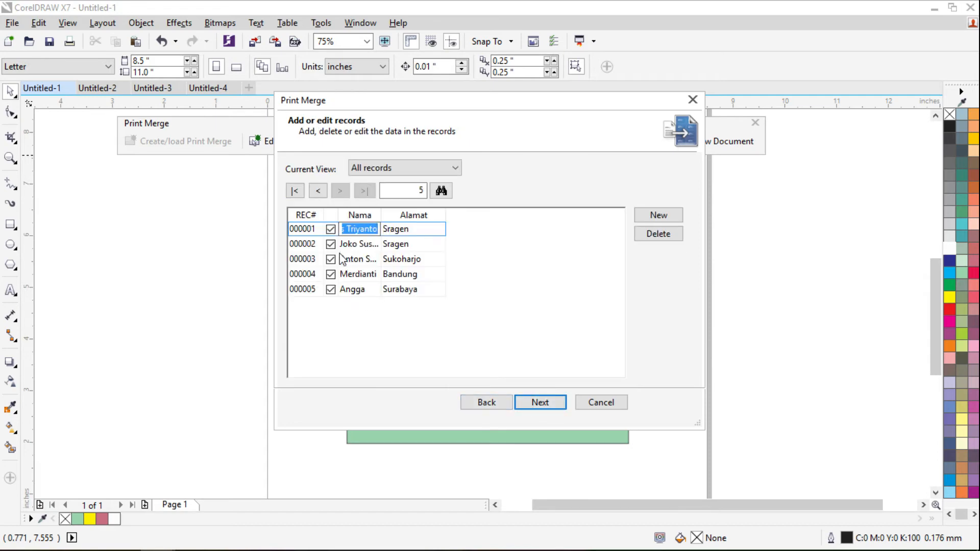
left_click(600, 403)
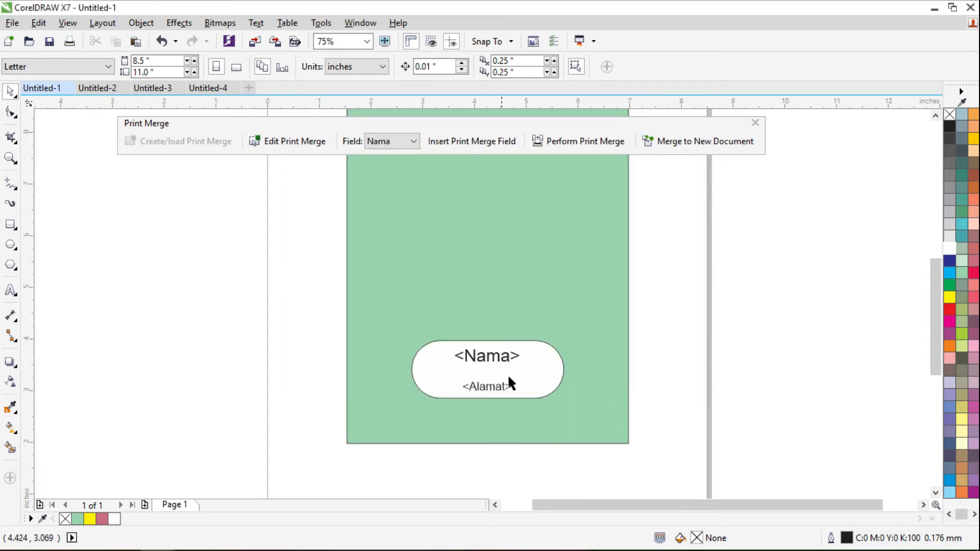
- Restart the print merge to print the whole current document to Adobe PDF, pages 1-5
left_click(583, 143)
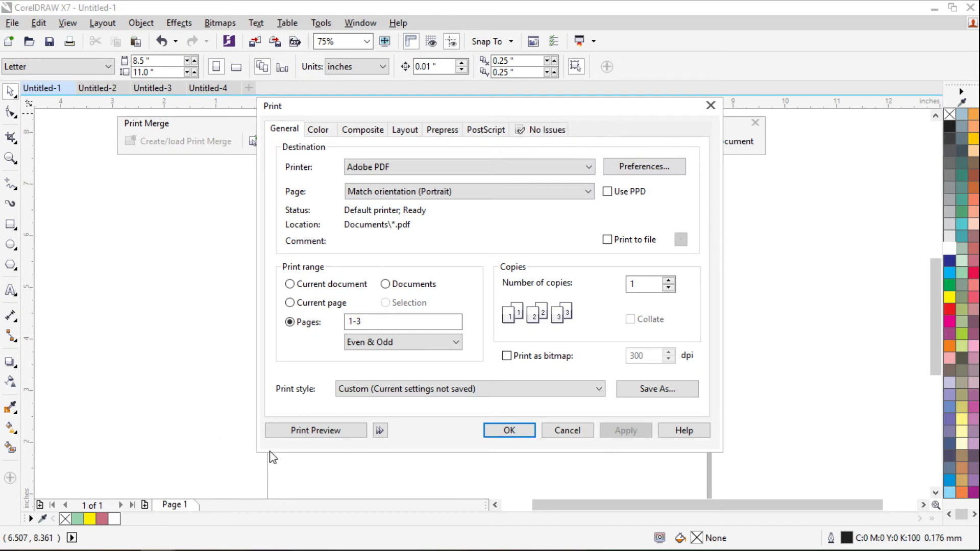
left_click(332, 304)
left_click(326, 285)
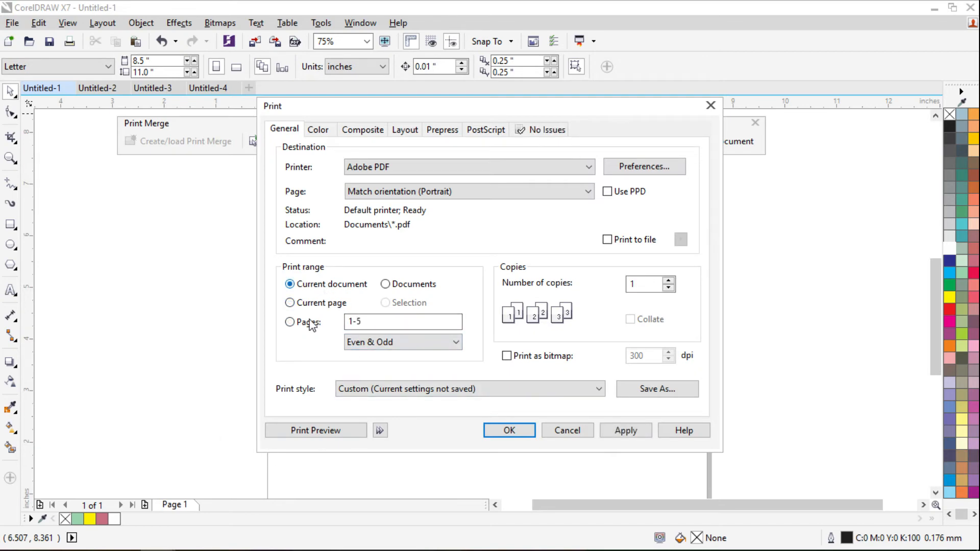
- Page through merged cards 1 to 5 in Print Preview, then close the preview
left_click(312, 431)
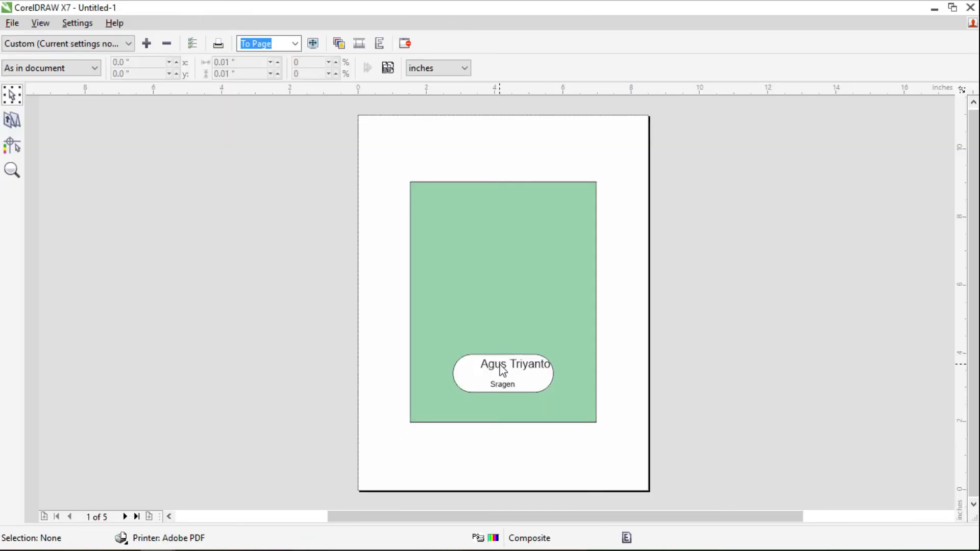
left_click(122, 517)
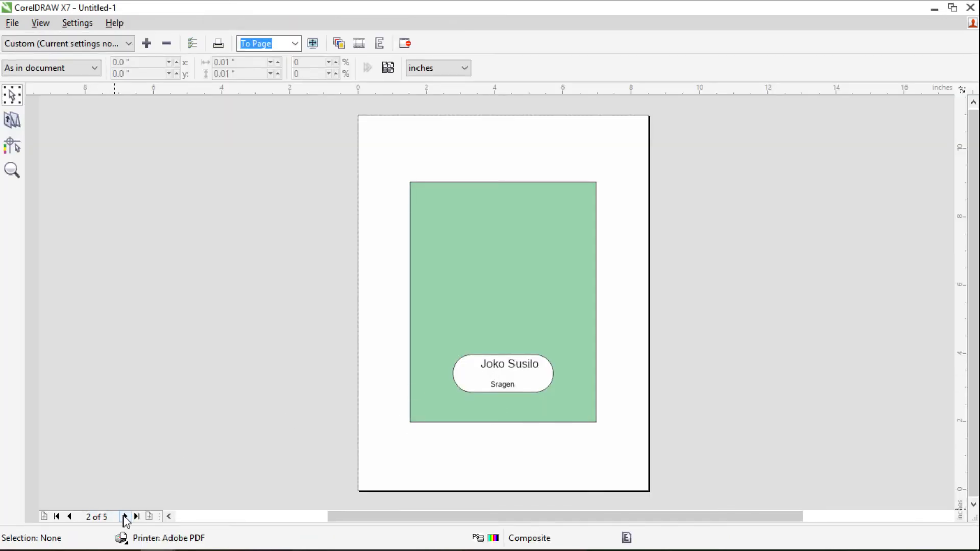
left_click(125, 516)
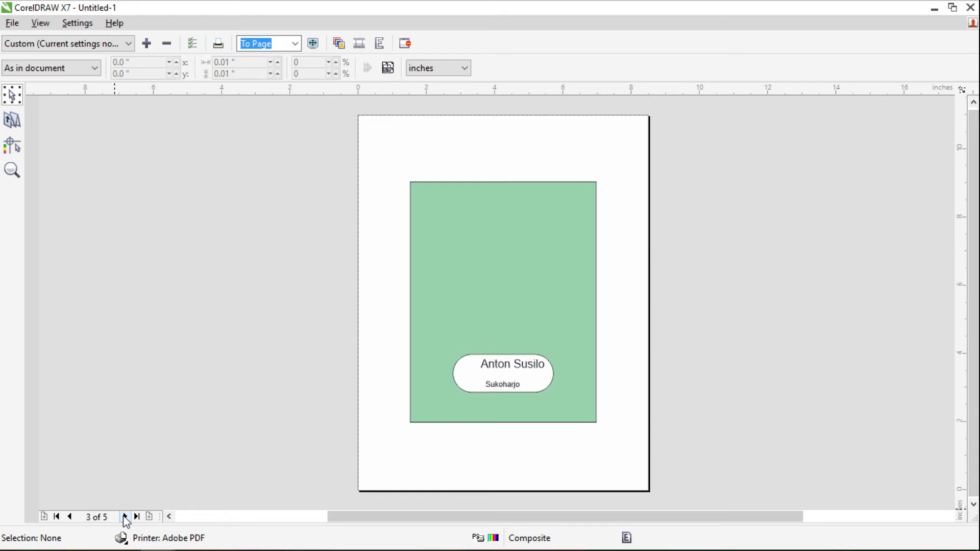
left_click(124, 516)
left_click(124, 516)
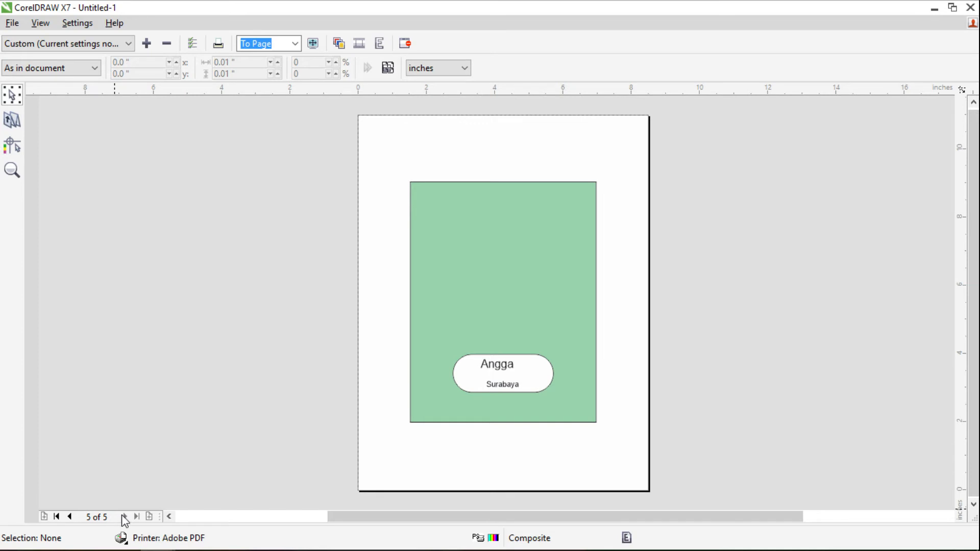
left_click(407, 43)
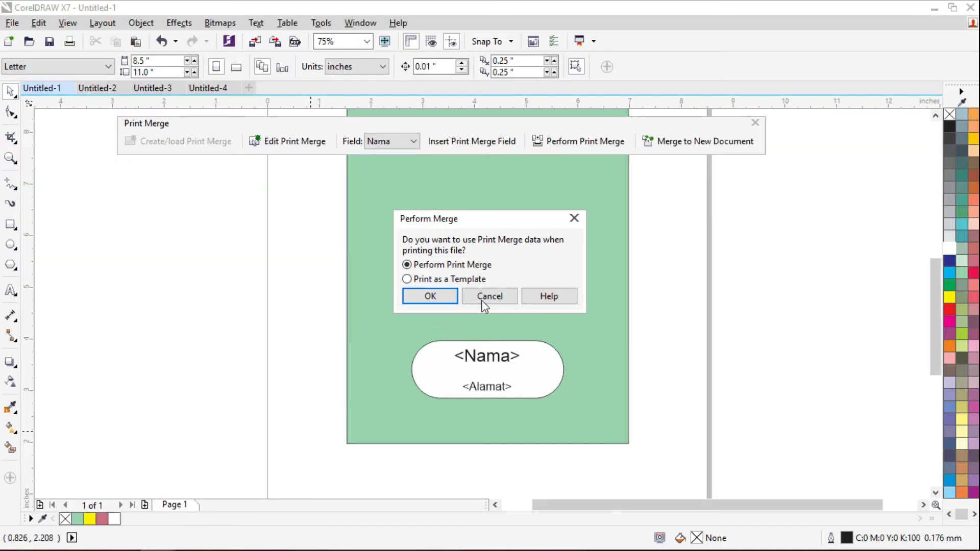
- Dismiss the Perform Merge prompt without printing and hide the print merge controls
left_click(483, 298)
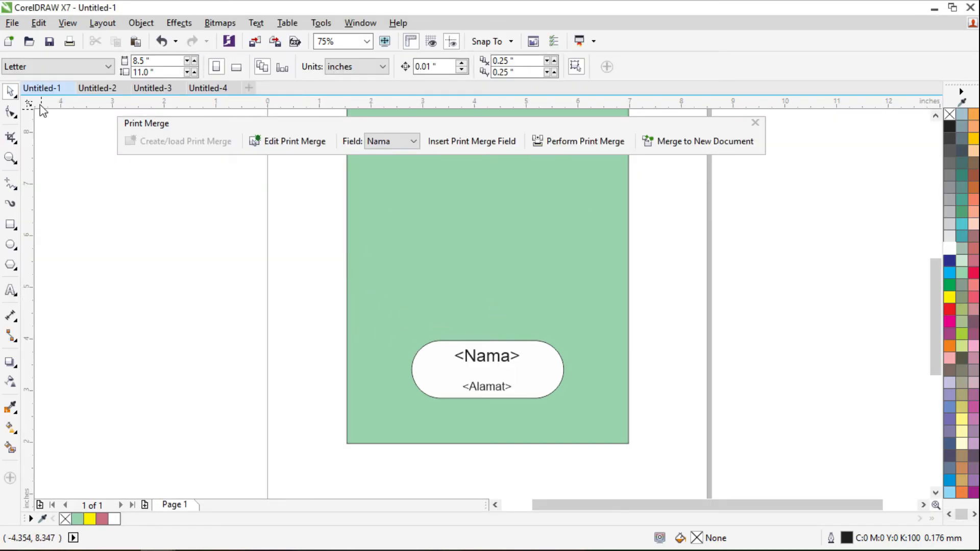
left_click(12, 23)
mouse_move(67, 364)
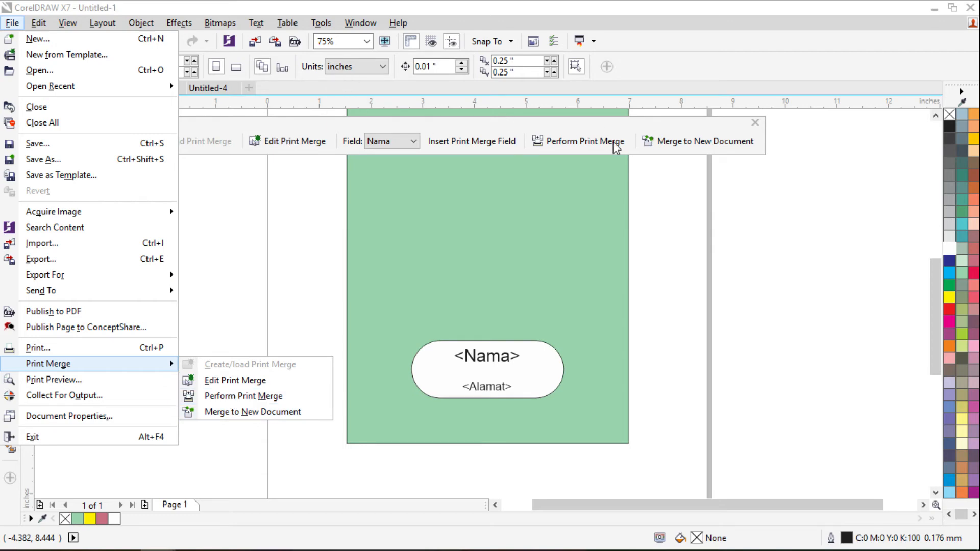
left_click(756, 126)
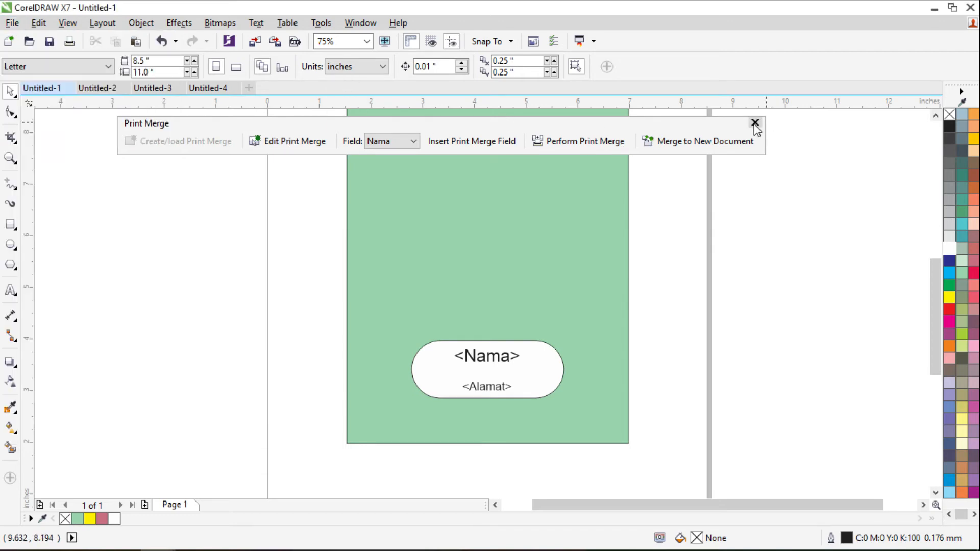
left_click(755, 124)
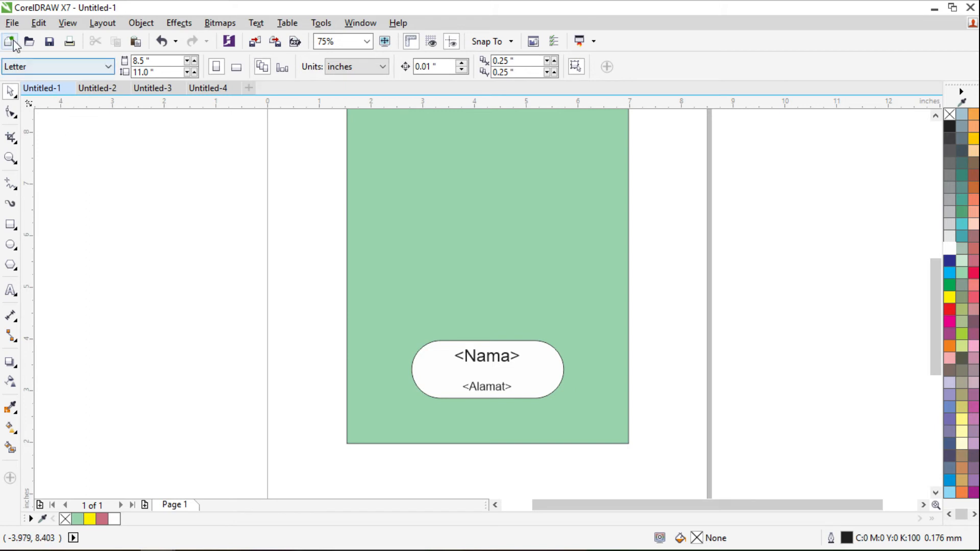
left_click(12, 23)
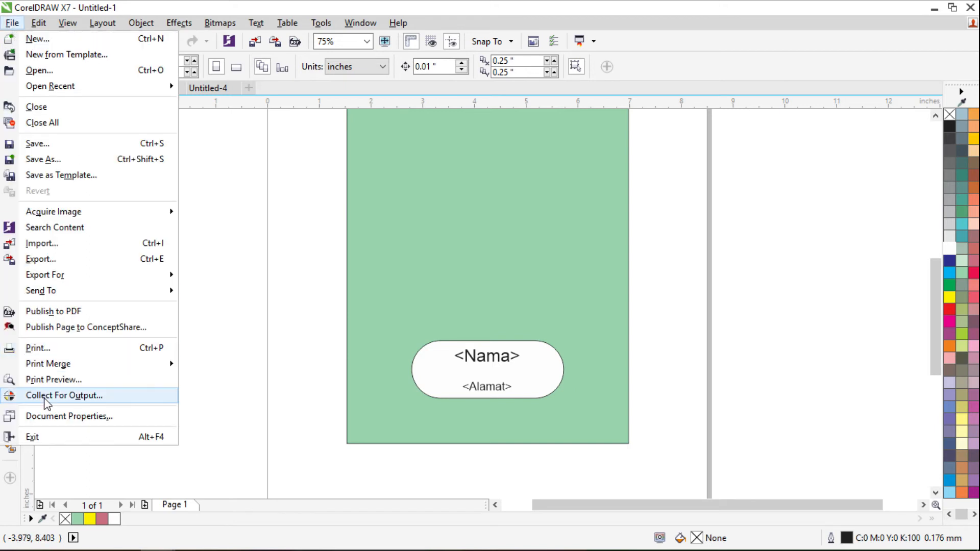
left_click(257, 258)
- Delete every object on the page, including the green merge card
left_click(626, 299)
scroll(367, 383, "down", 5)
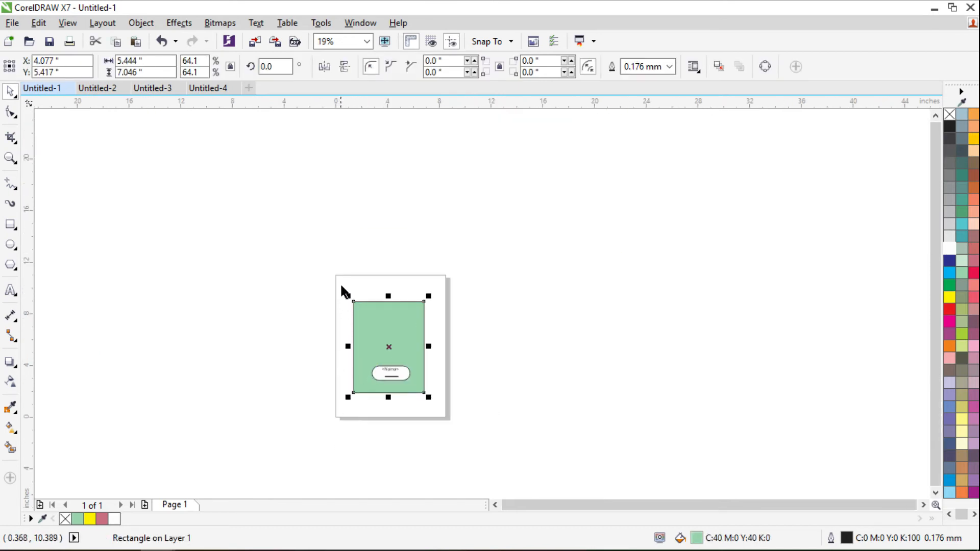
key("ctrl+a")
key("Delete")
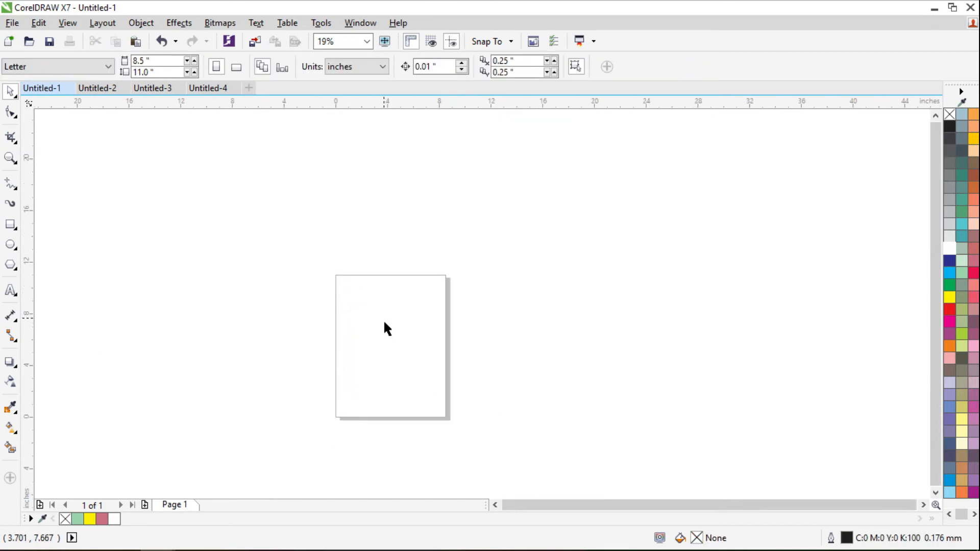
- Zoom to fit the page and add an 8.5 x 11 inch page-sized rectangle
key("shift+F4")
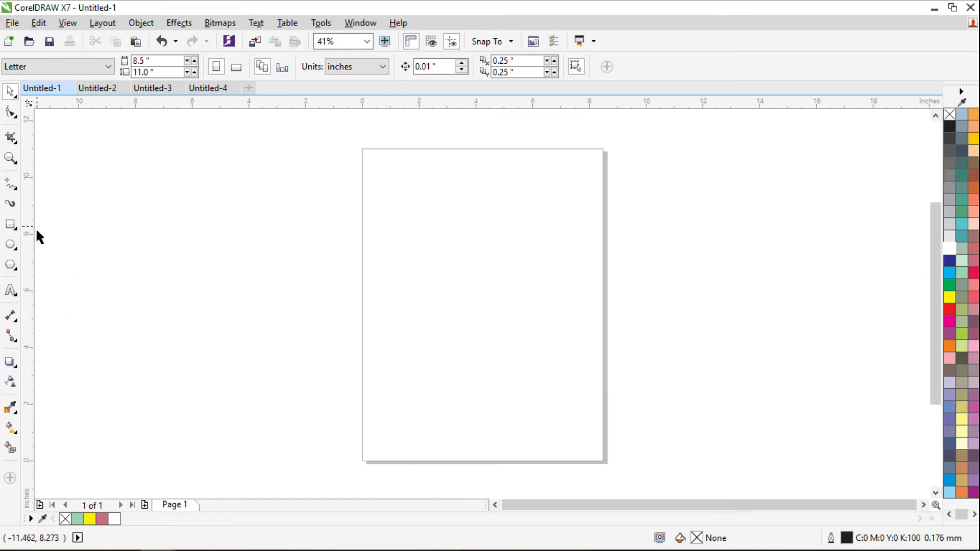
double_click(10, 224)
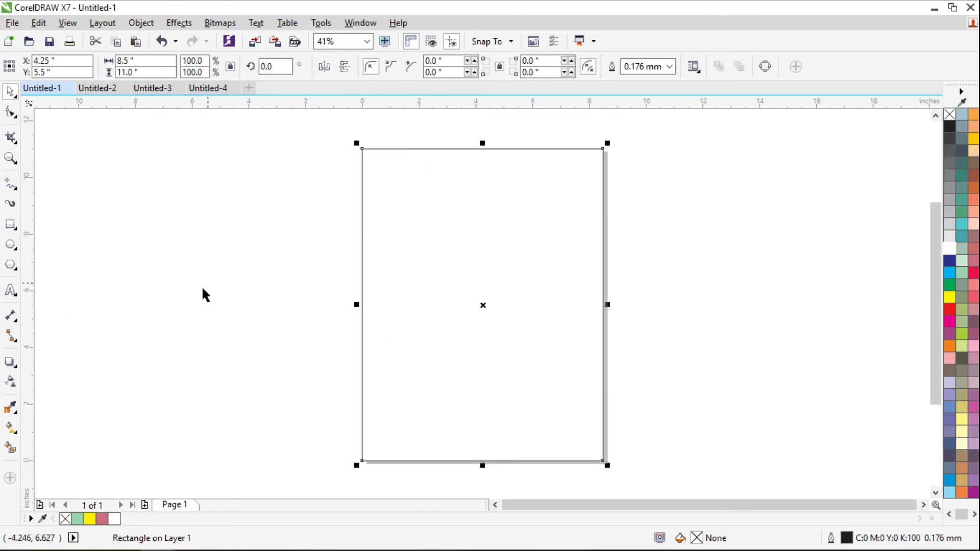
left_click(11, 291)
- Type the title 'judul flayer', change it to UPPERCASE, and move it toward the top
left_click(390, 210)
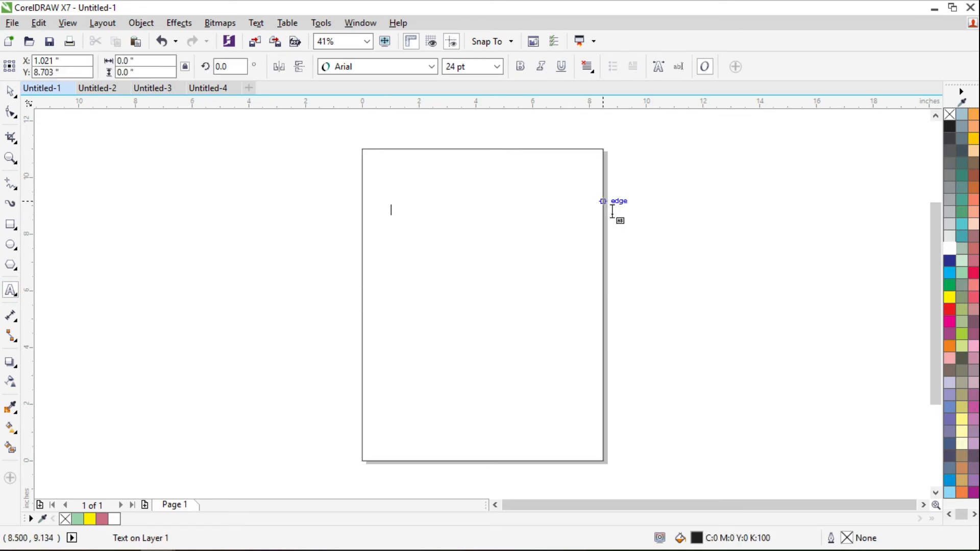
type("judul")
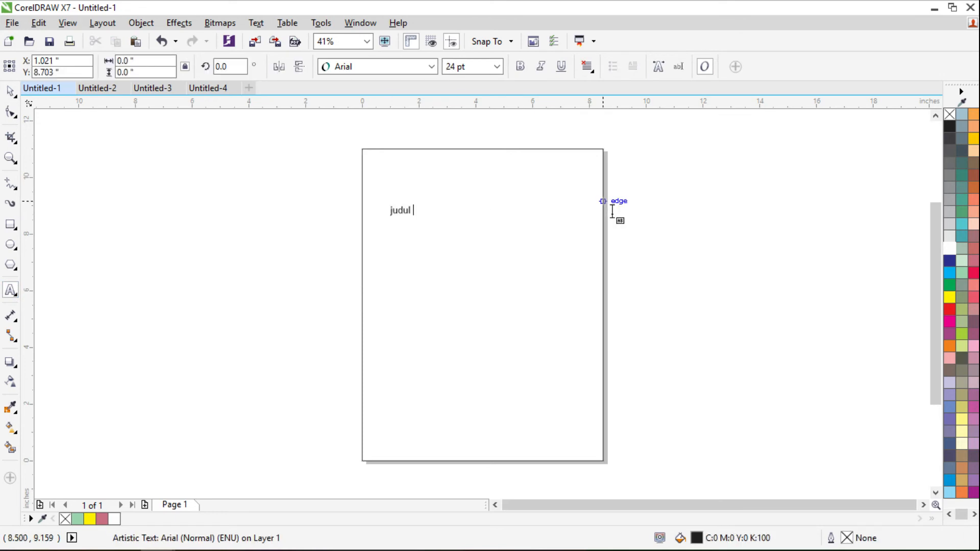
key("ctrl+a")
key("shift+F3")
key("Down")
key("Down")
key("Return")
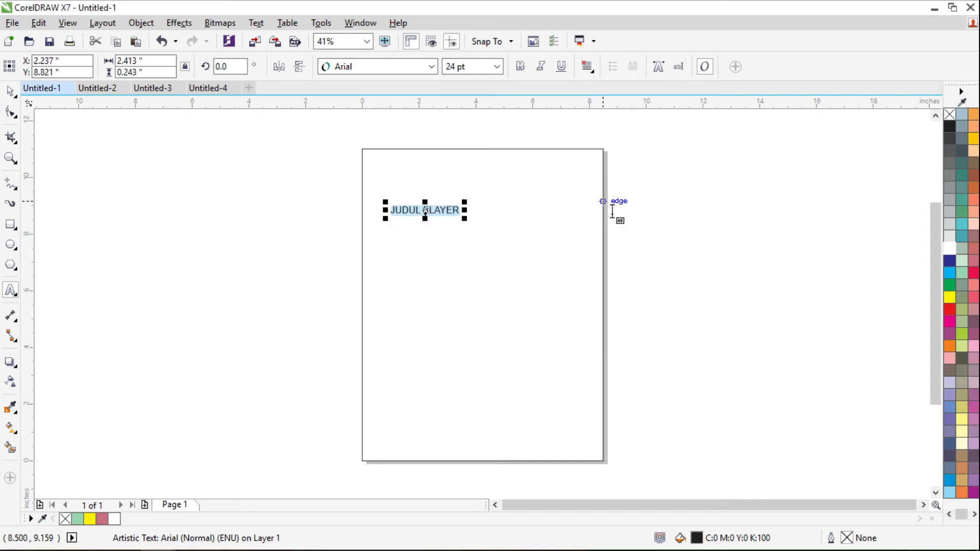
left_click(10, 91)
left_click_drag(435, 212, 565, 238)
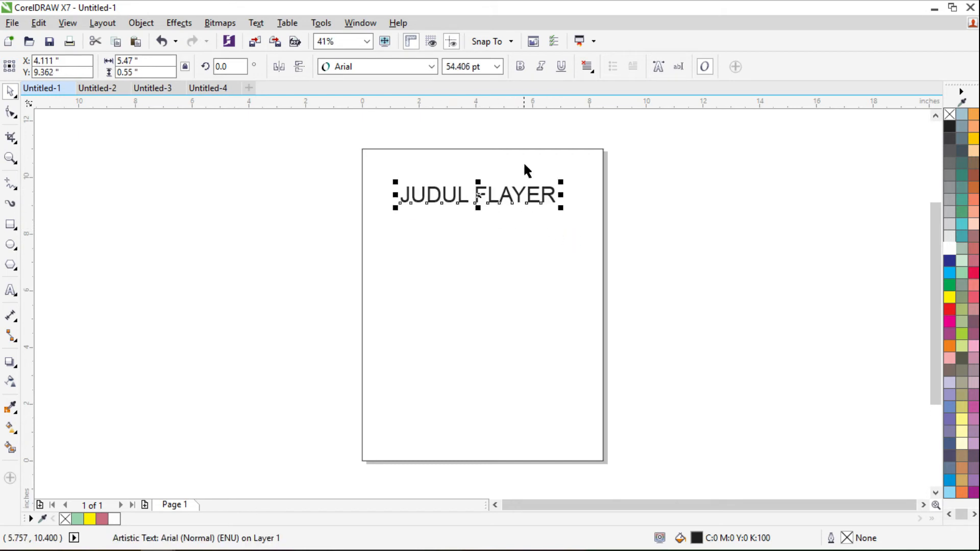
- Set the title font to Kozuka Gothic Pro H Black and centre it at the top
left_click(431, 66)
left_click(414, 101)
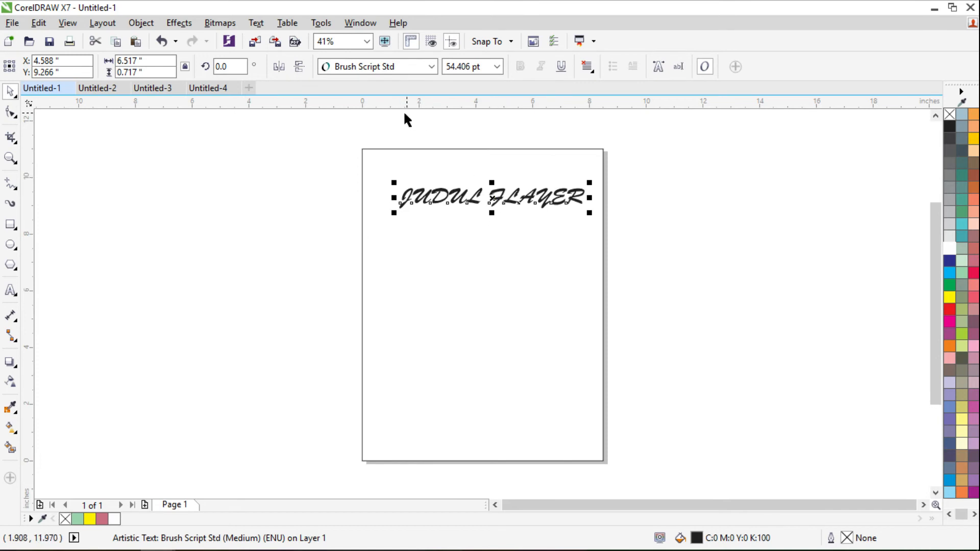
left_click(431, 66)
mouse_move(415, 116)
left_click(623, 206)
left_click_drag(483, 203, 494, 203)
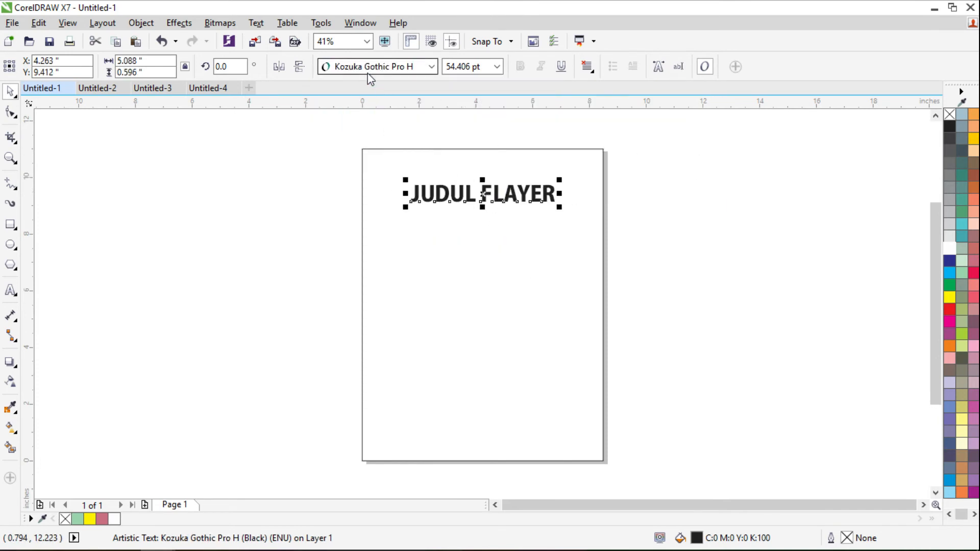
left_click(432, 67)
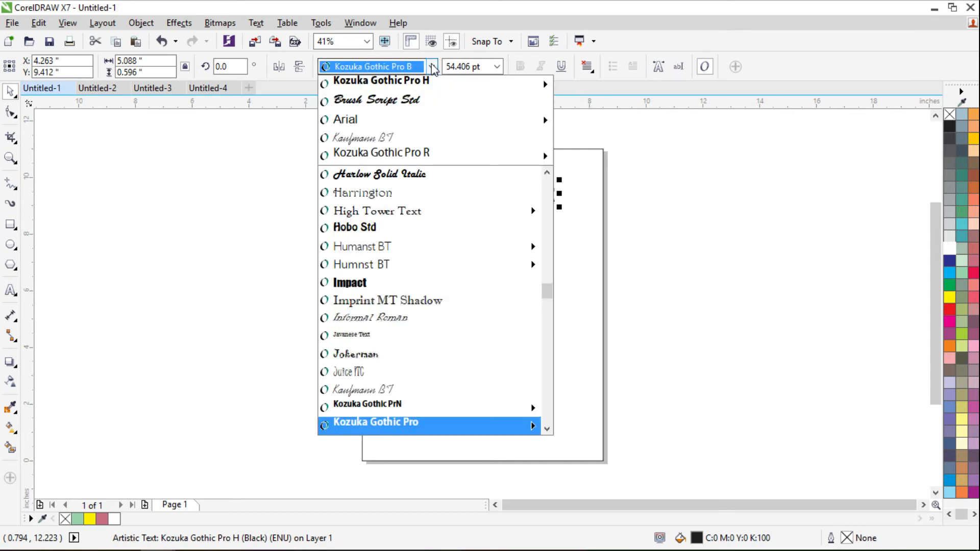
mouse_move(431, 83)
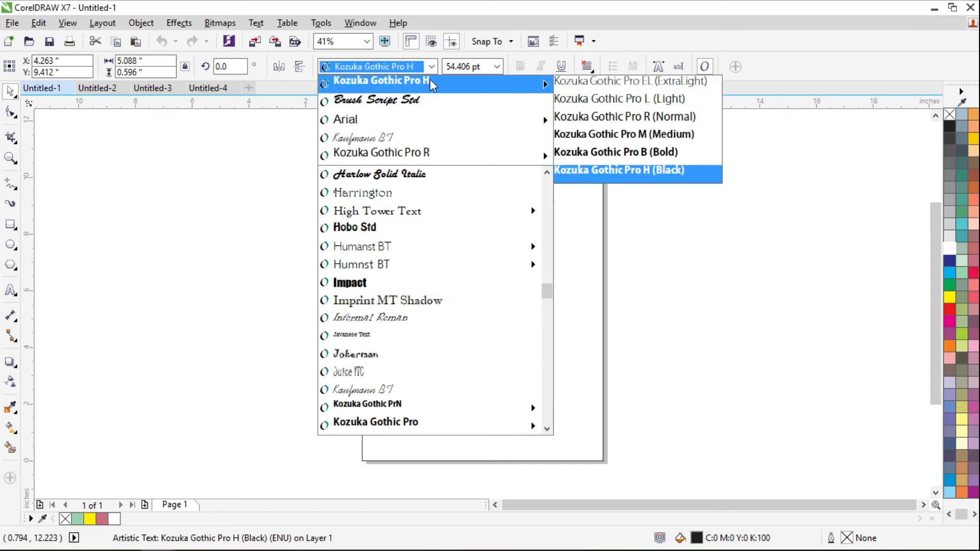
left_click(430, 82)
left_click(615, 210)
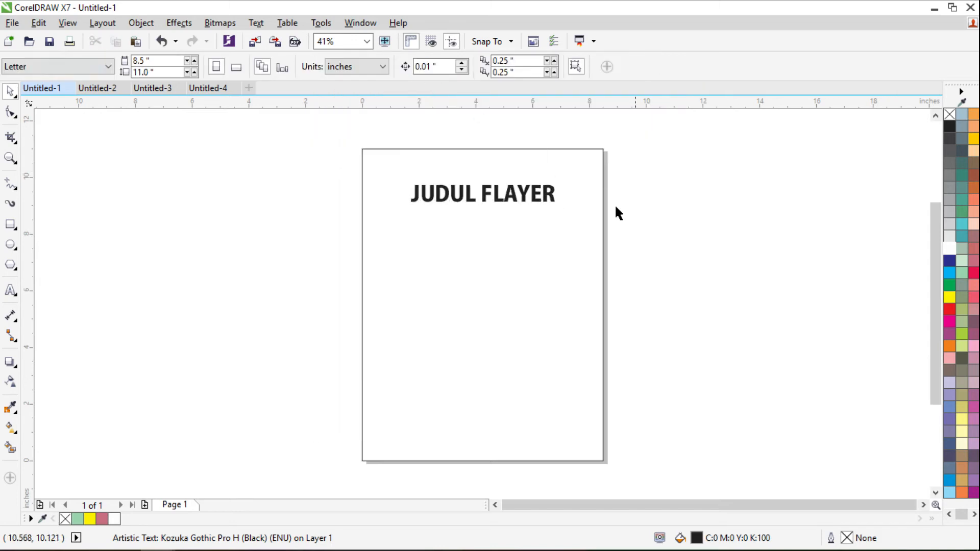
left_click(10, 290)
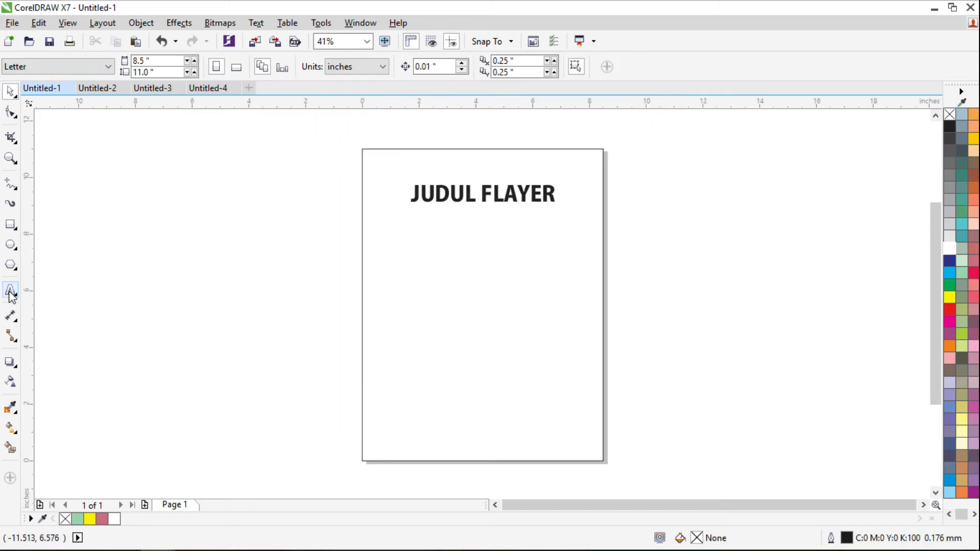
- Type 'tagline flayer' in Title Case and move it just under the title
left_click(447, 277)
type("tagline flaye")
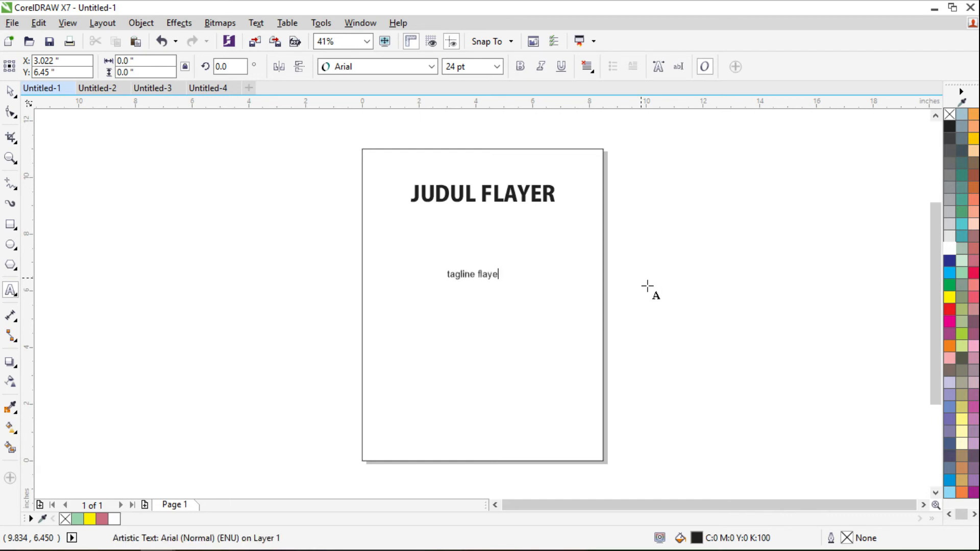
key("ctrl+a")
key("shift+F3")
key("Down")
key("Down")
key("Down")
key("Return")
key("ctrl+space")
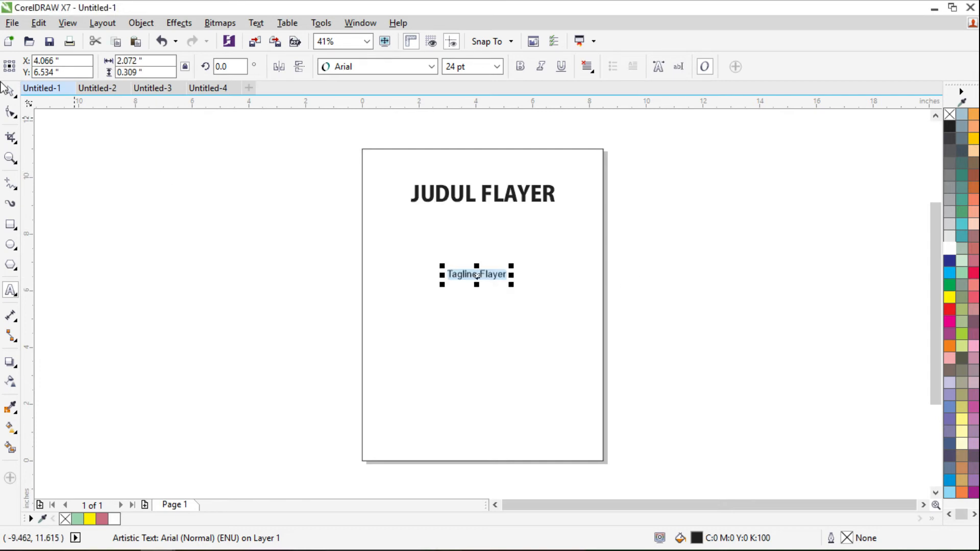
left_click_drag(482, 275, 483, 217)
- Set the tagline in Brush Script Std and scale it up to about 40 pt
left_click(431, 67)
left_click(418, 122)
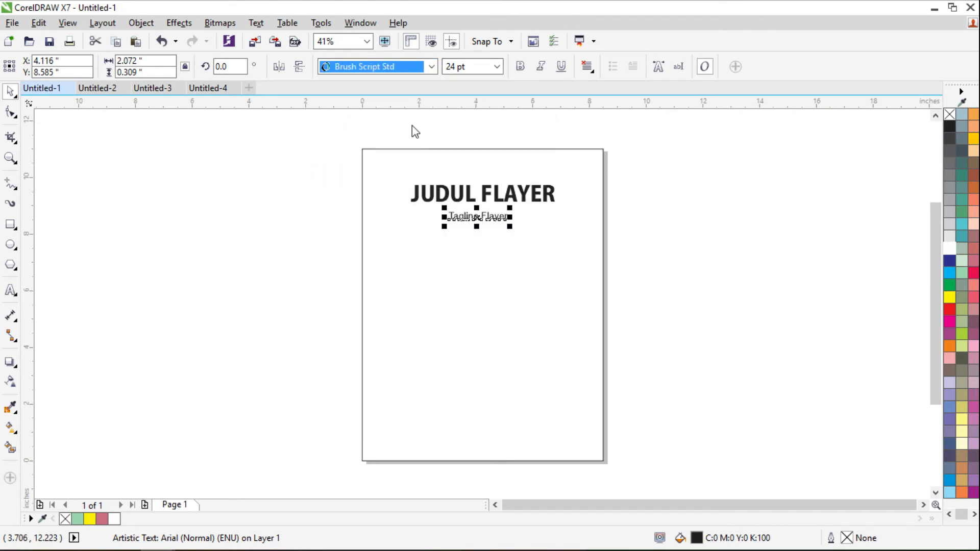
left_click(740, 214)
scroll(485, 221, "up", 2)
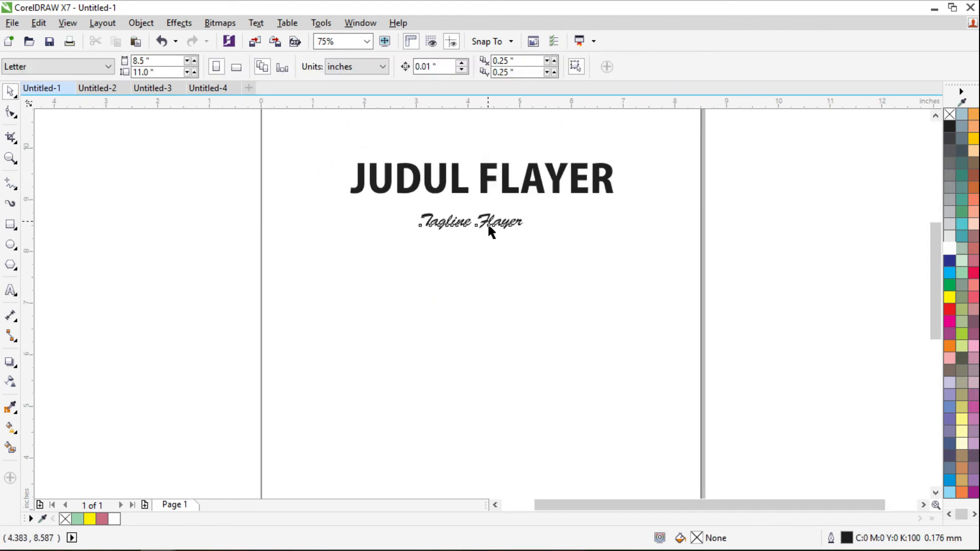
left_click(488, 223)
mouse_move(526, 234)
left_mouse_down()
mouse_move(547, 248)
mouse_move(559, 241)
mouse_move(517, 225)
left_mouse_up()
left_click(483, 256)
scroll(482, 256, "down", 2)
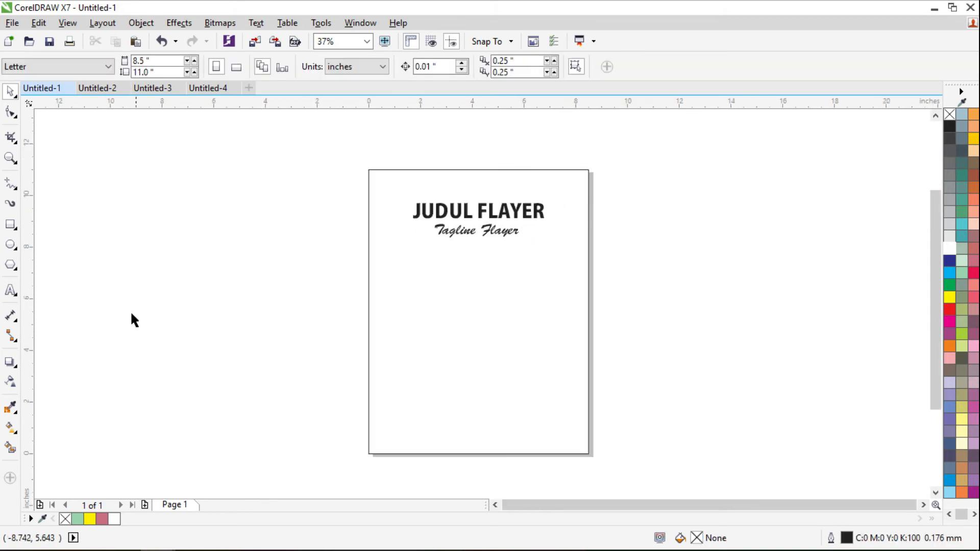
- Draw a tall thin yellow bar in the page centre with no outline
left_click(10, 225)
left_click_drag(474, 271, 480, 437)
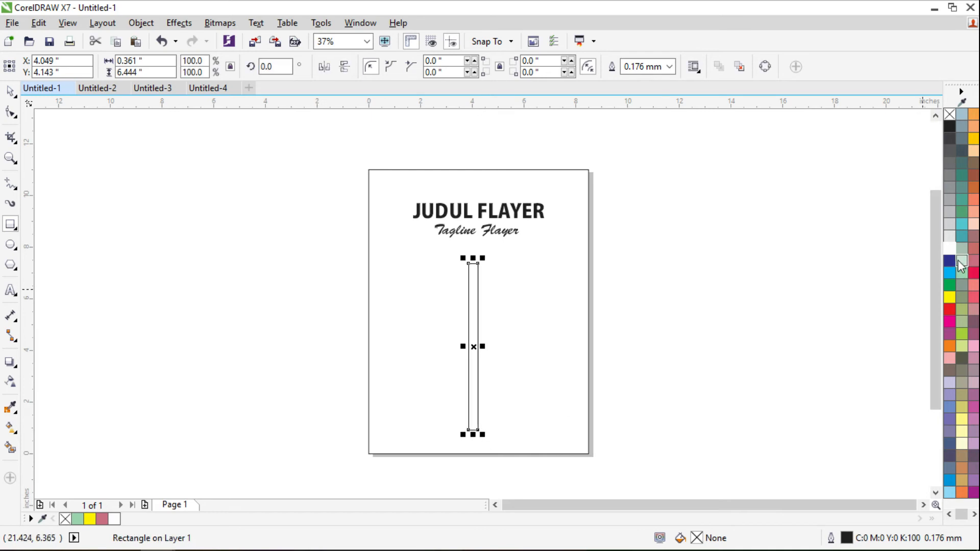
left_click(949, 297)
right_click(948, 113)
key("space")
key("Escape")
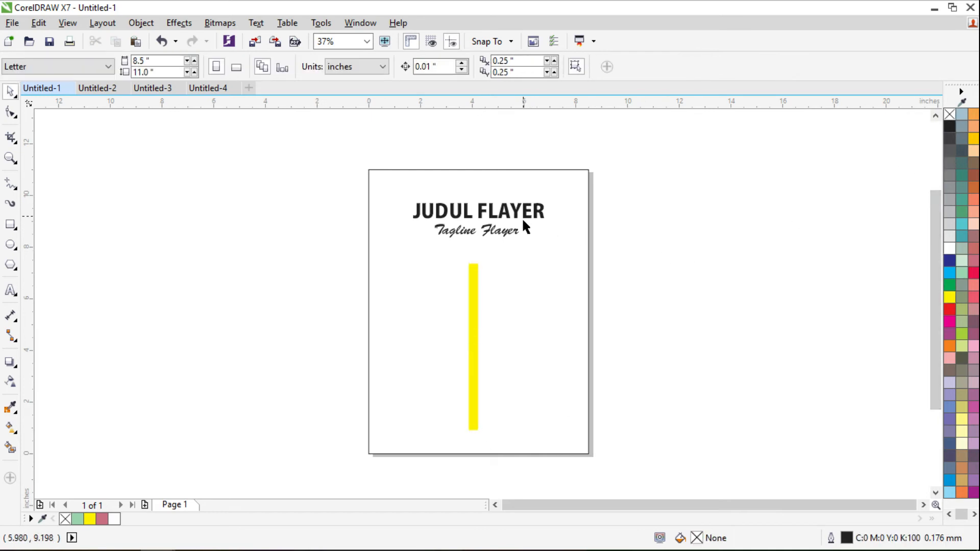
- Colour the title red, the tagline green and the background rectangle light grey
left_click(518, 223)
left_click(950, 309)
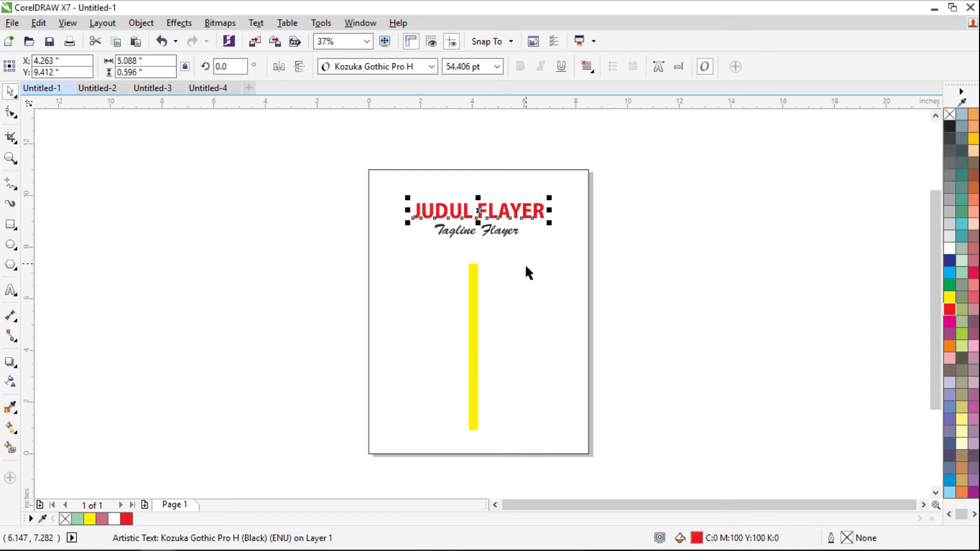
left_click(501, 231)
left_click(949, 285)
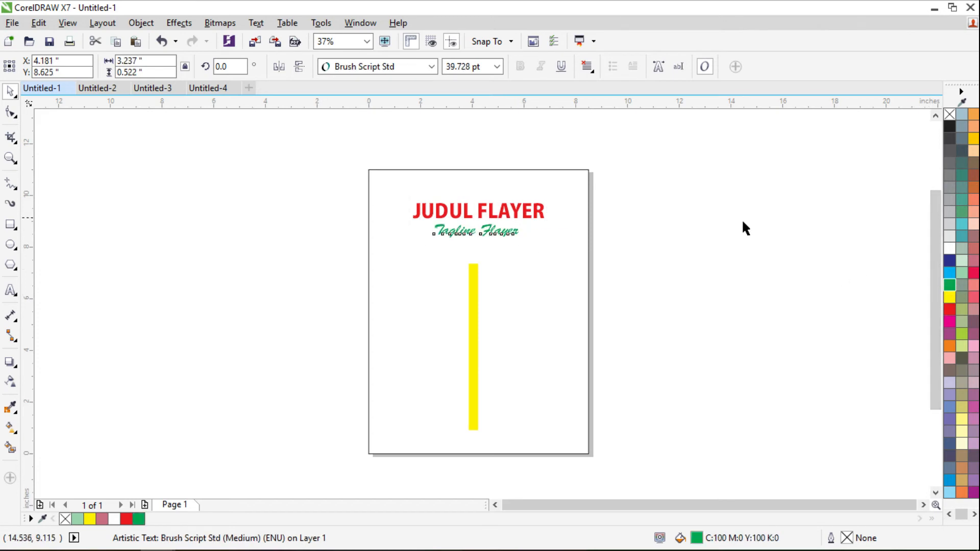
key("Escape")
left_click(574, 194)
left_click(950, 235)
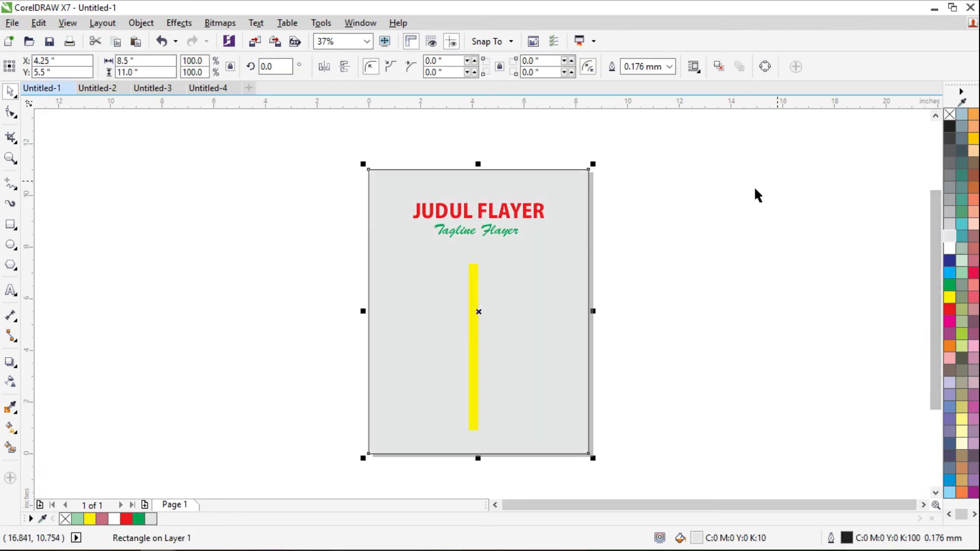
key("Escape")
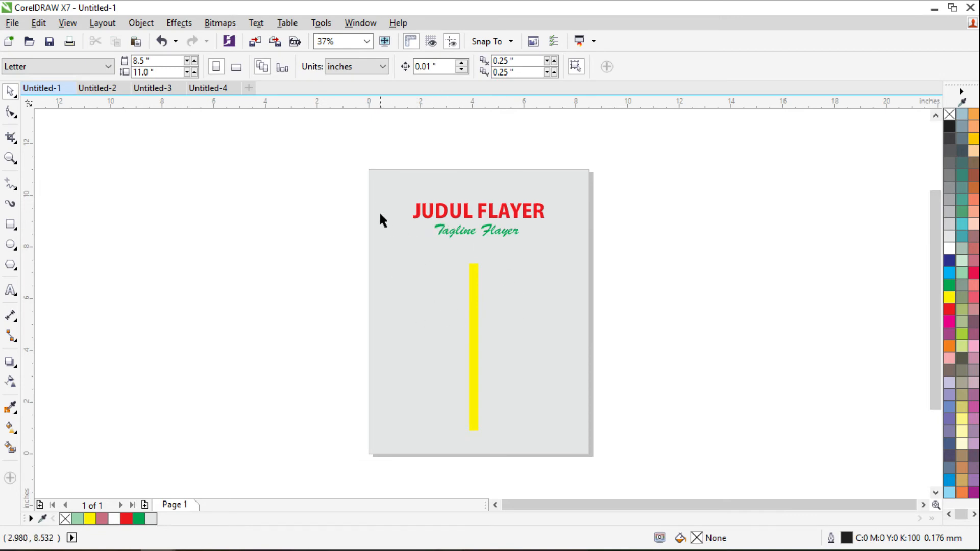
left_click(12, 24)
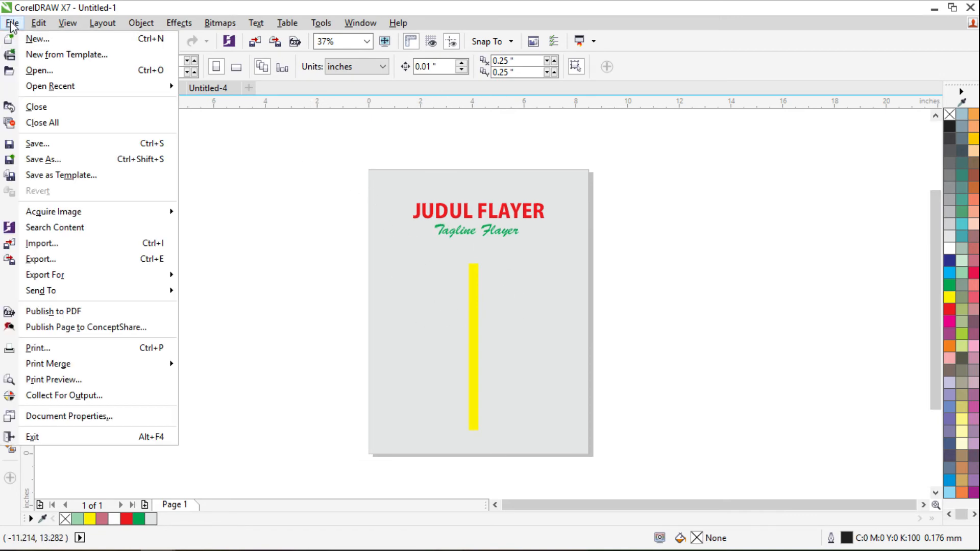
left_click(51, 396)
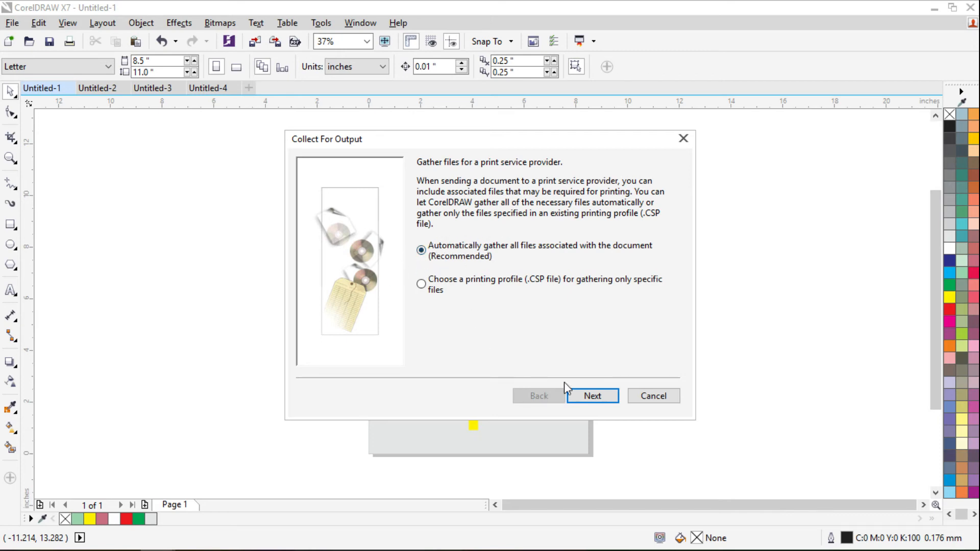
left_click(596, 397)
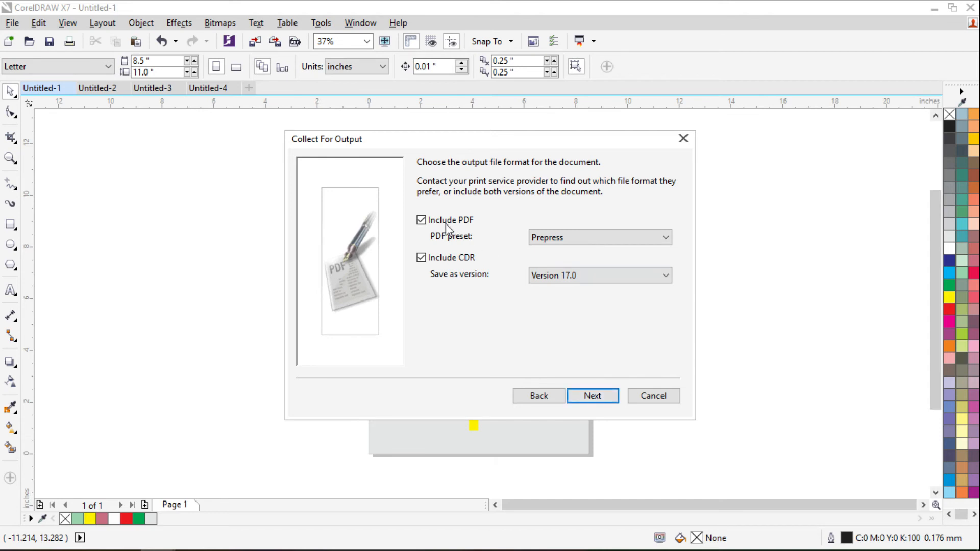
left_click(423, 223)
left_click(421, 259)
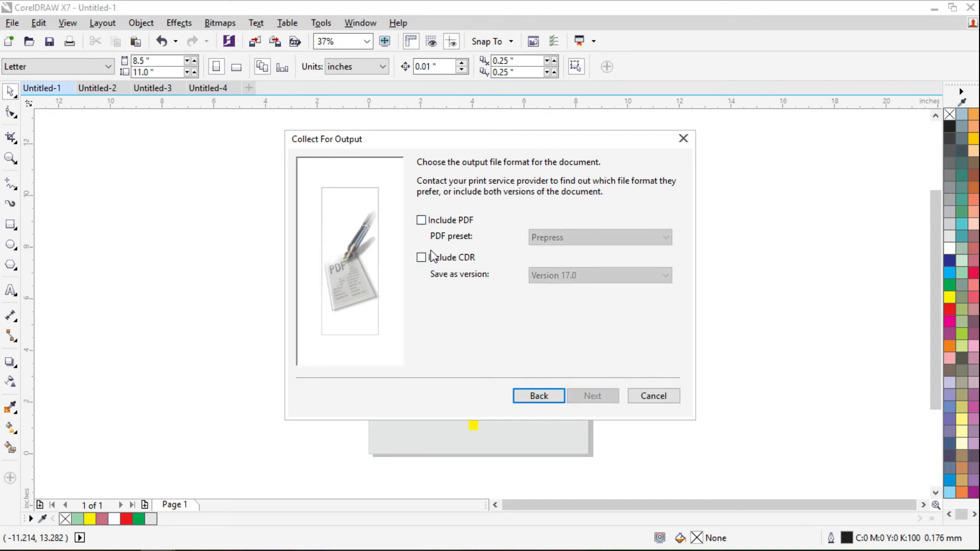
left_click(435, 224)
left_click(464, 221)
left_click(422, 258)
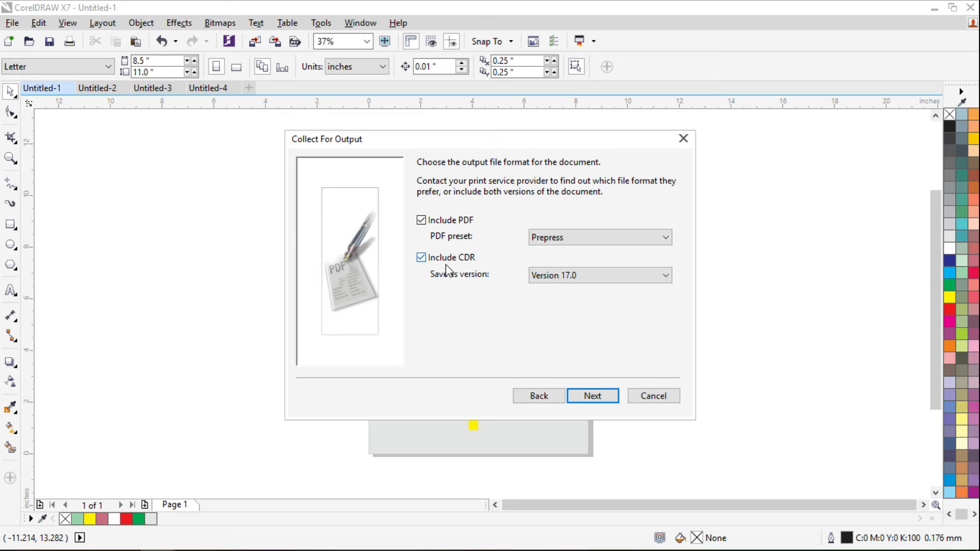
left_click(682, 139)
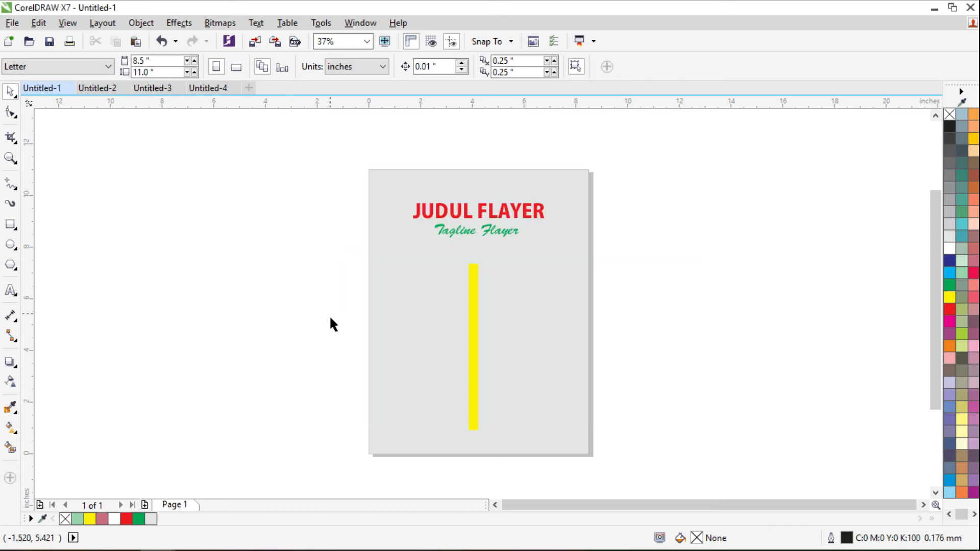
- Check the flyer's objects by selecting and deselecting the title, tagline and yellow bar
left_click_drag(354, 154, 622, 466)
left_click(535, 240)
left_click(541, 214)
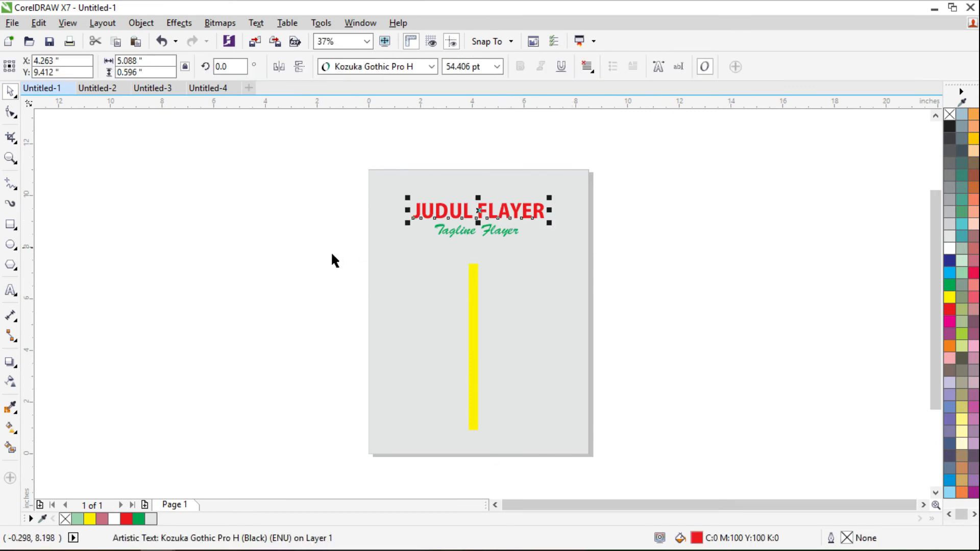
left_click(296, 204)
left_click_drag(327, 153, 674, 484)
left_click(327, 243)
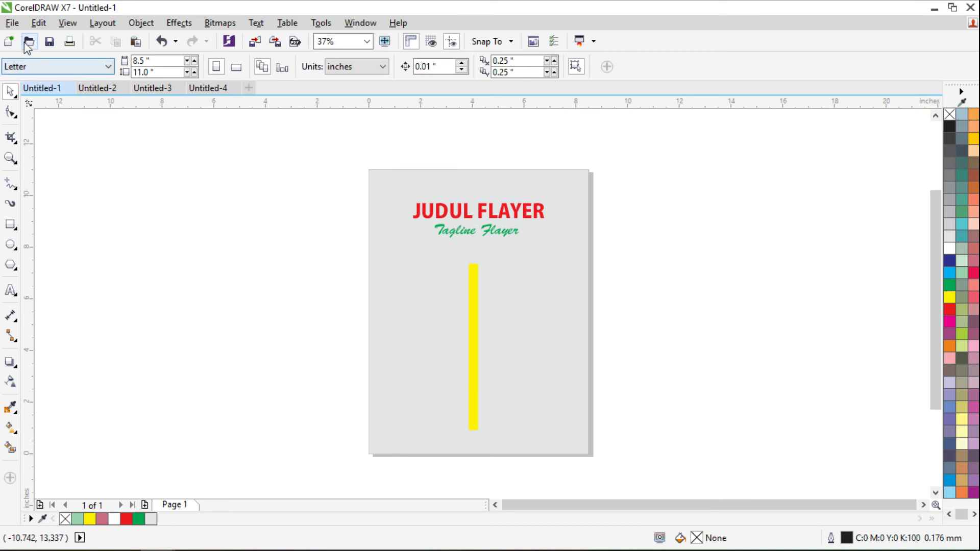
- Run Collect For Output with Include PDF on and CDR Version 17.0, advancing to fonts
left_click(13, 23)
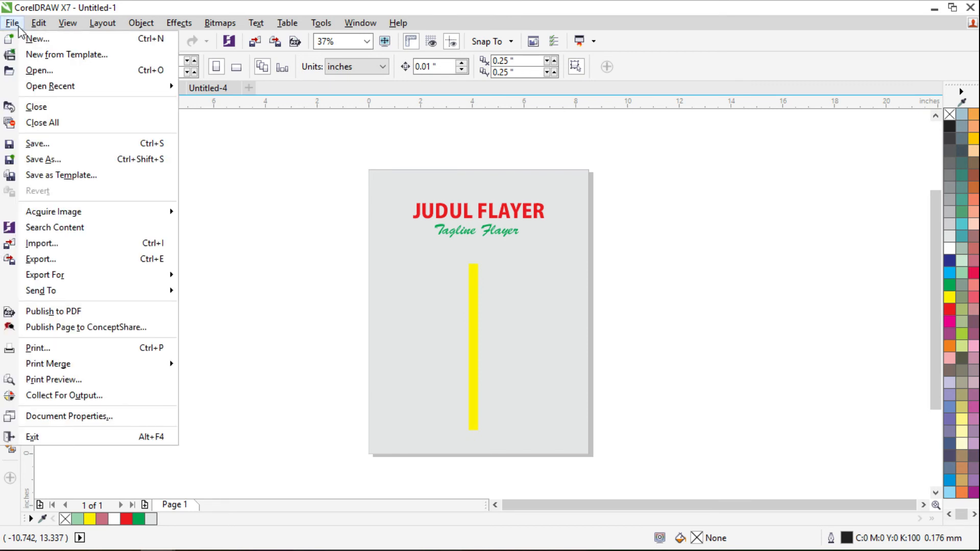
left_click(54, 396)
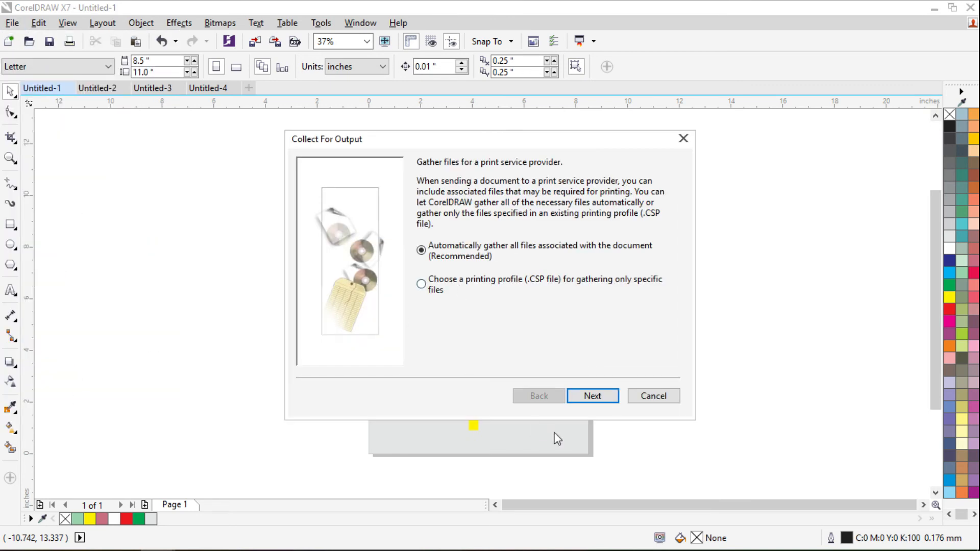
left_click(592, 397)
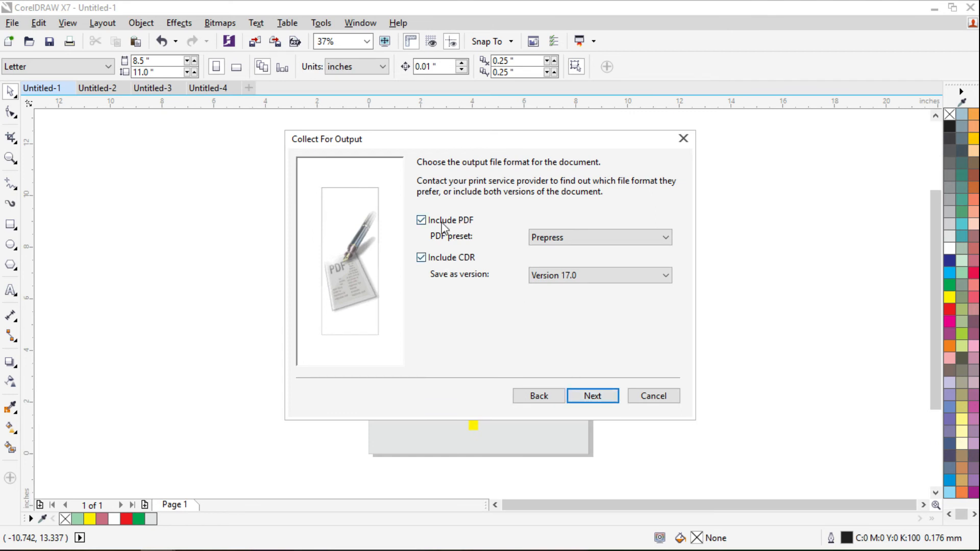
left_click(421, 220)
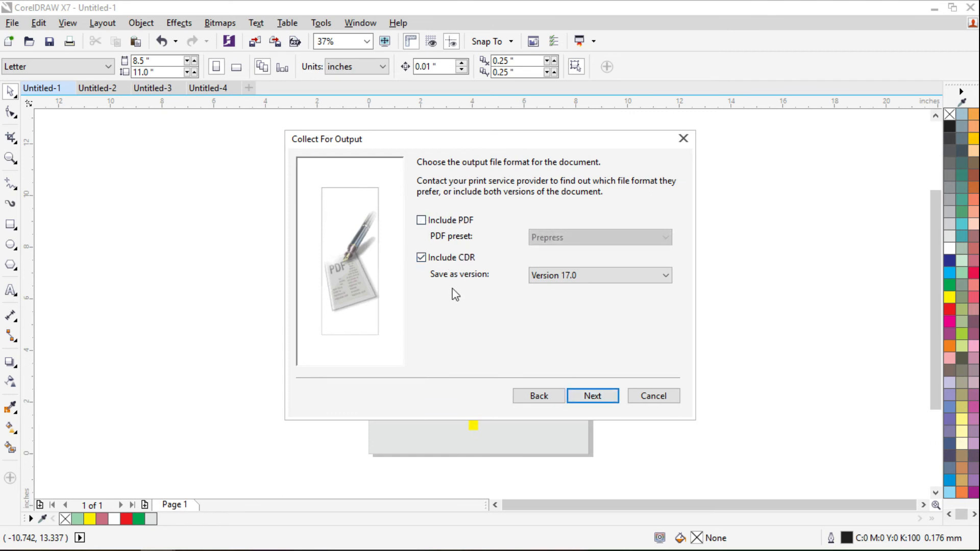
left_click(421, 220)
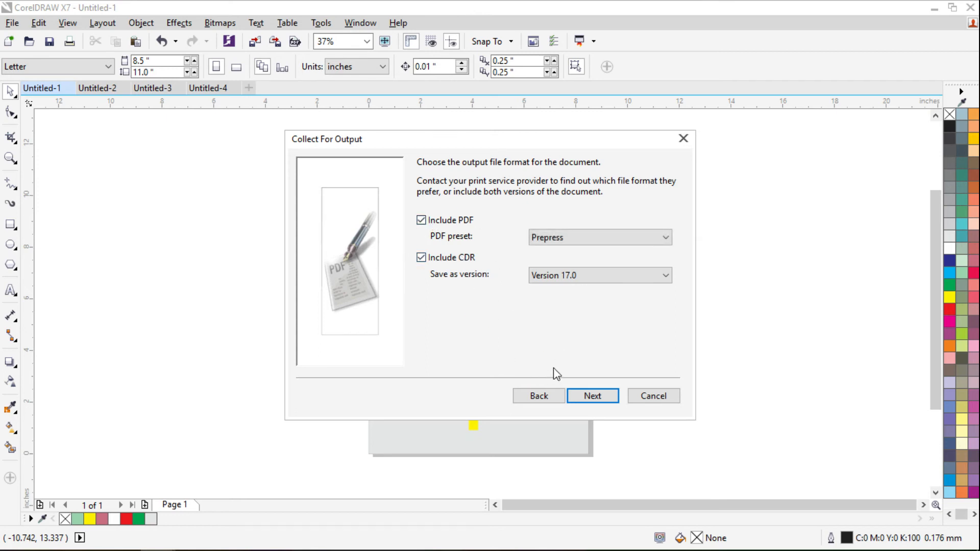
left_click(590, 278)
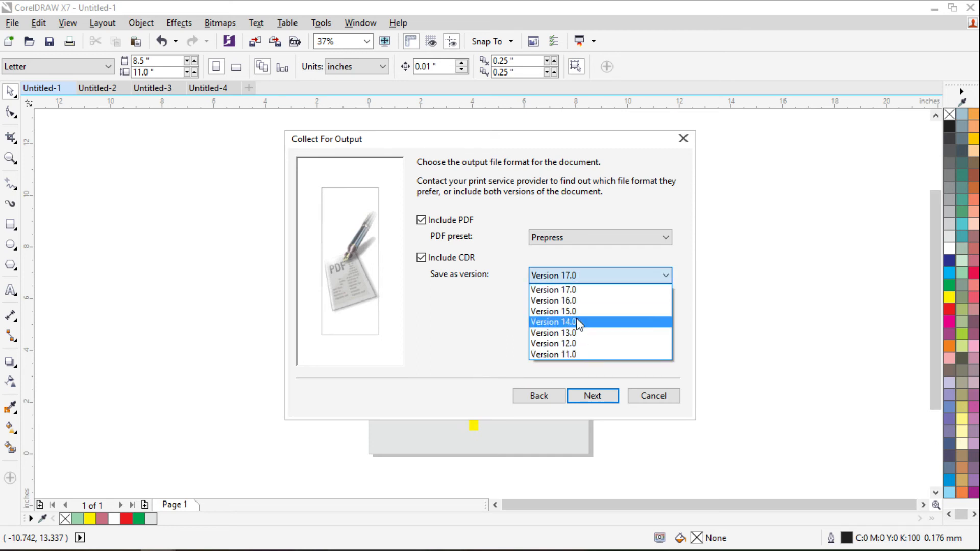
left_click(565, 274)
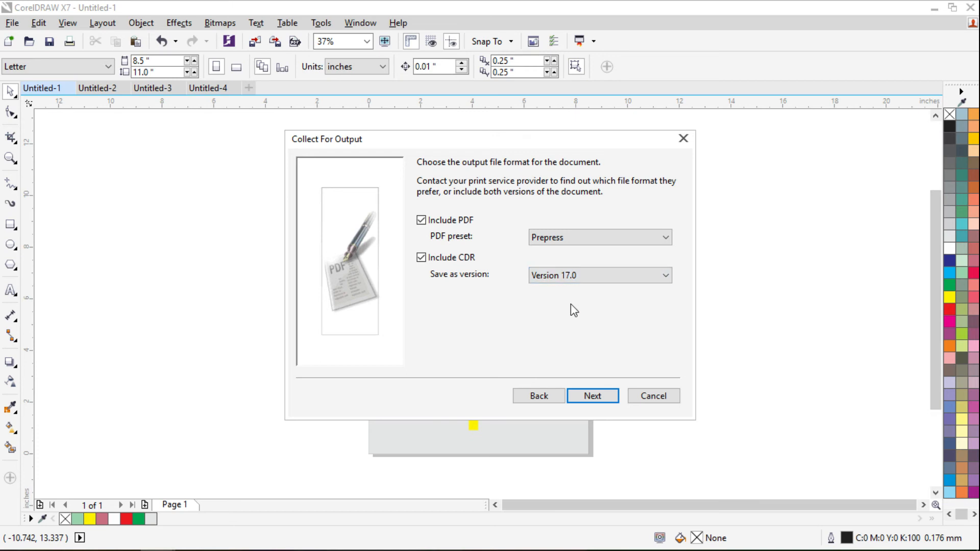
left_click(570, 277)
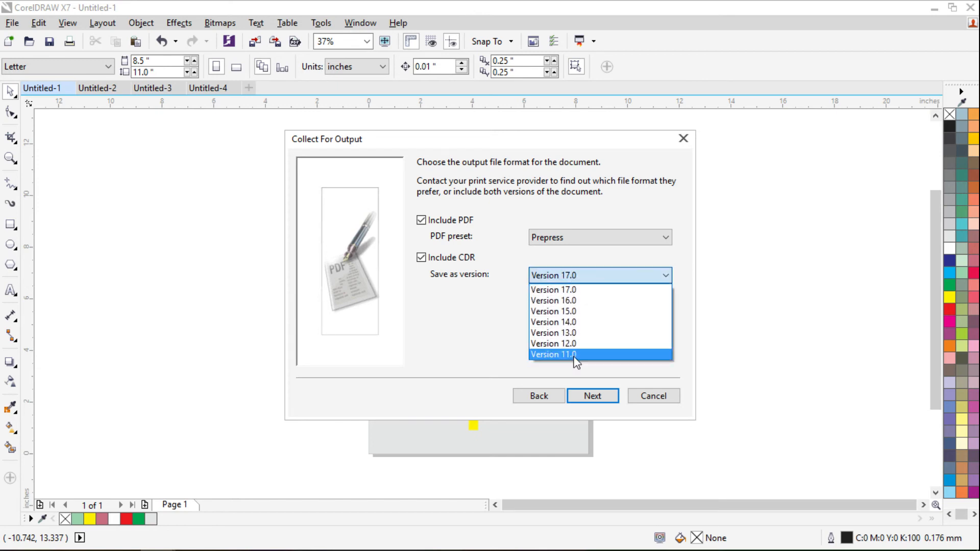
left_click(574, 278)
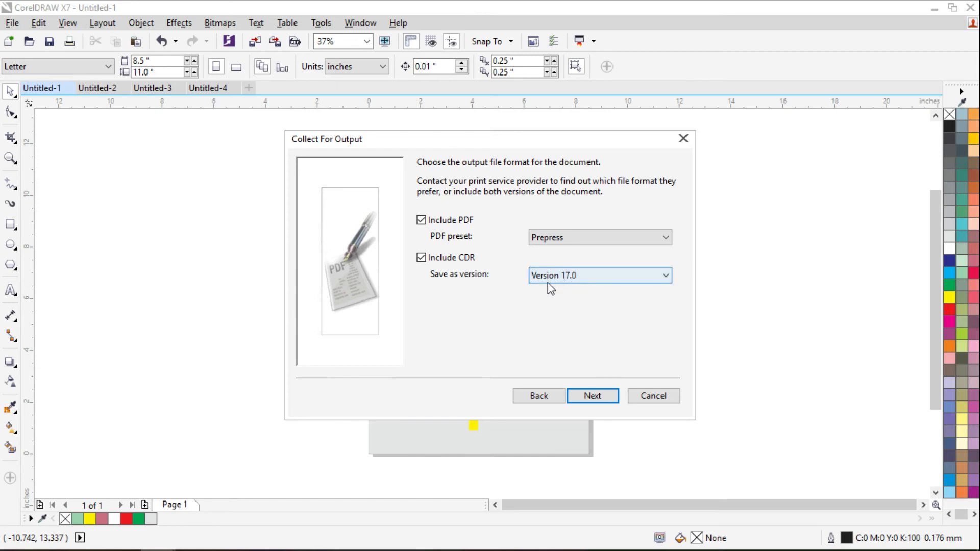
left_click(596, 398)
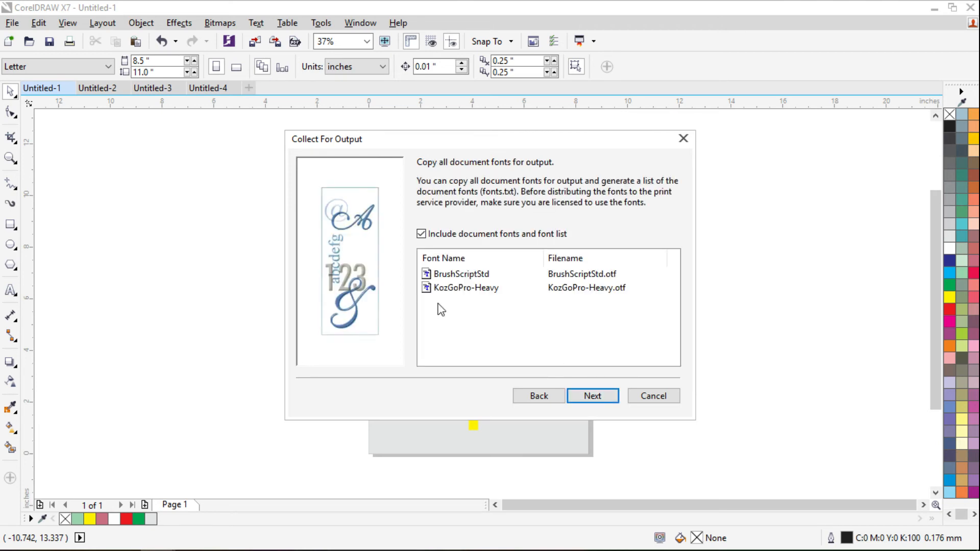
- Keep the BrushScriptStd and KozGoPro-Heavy fonts in the output and advance to colour profiles
left_click(470, 273)
left_click(476, 289)
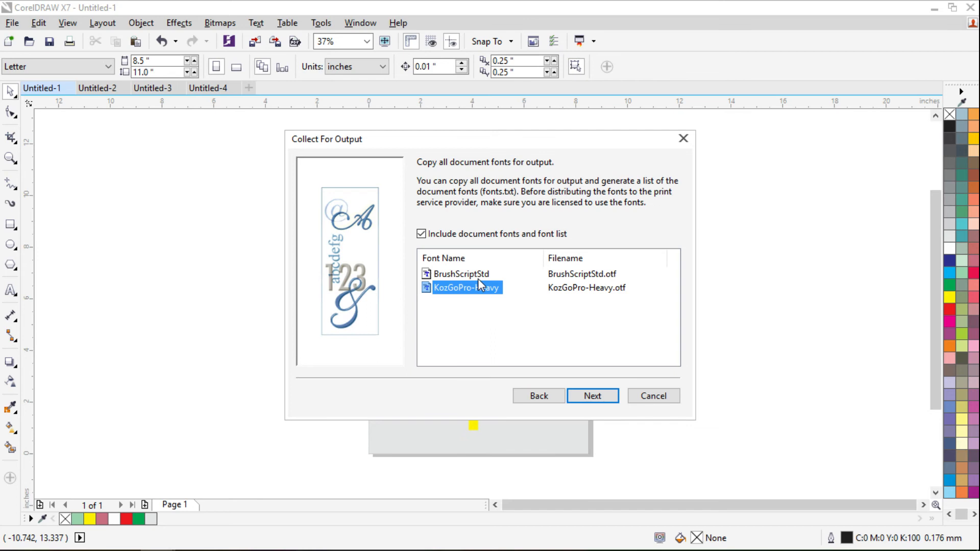
left_click(461, 279)
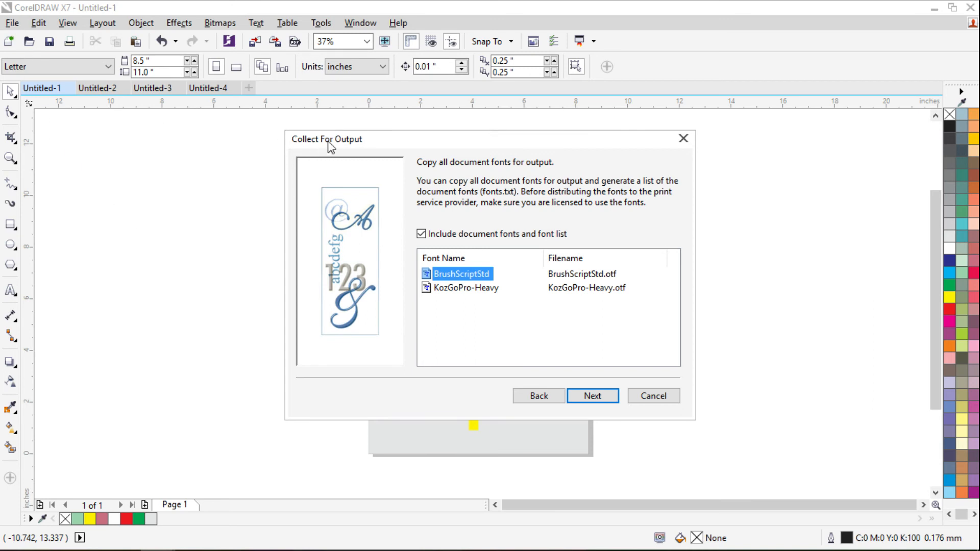
left_click(592, 397)
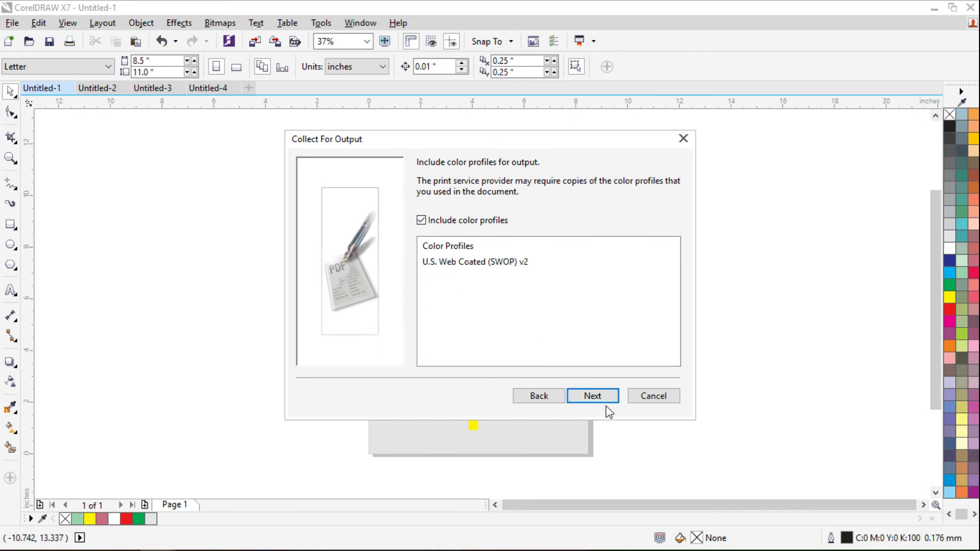
- Change the output folder path so it ends in 'CorelDraw #4' under Documents
left_click(594, 397)
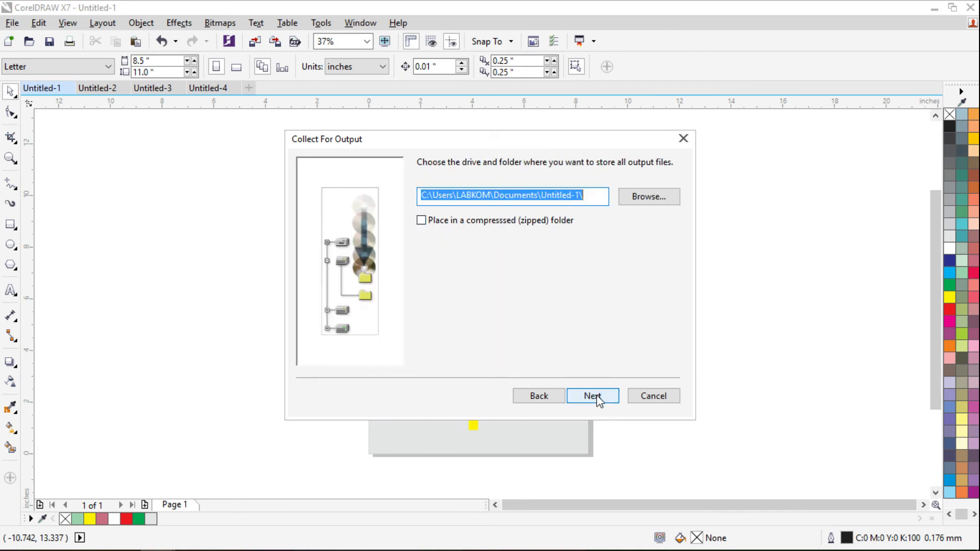
left_click(658, 201)
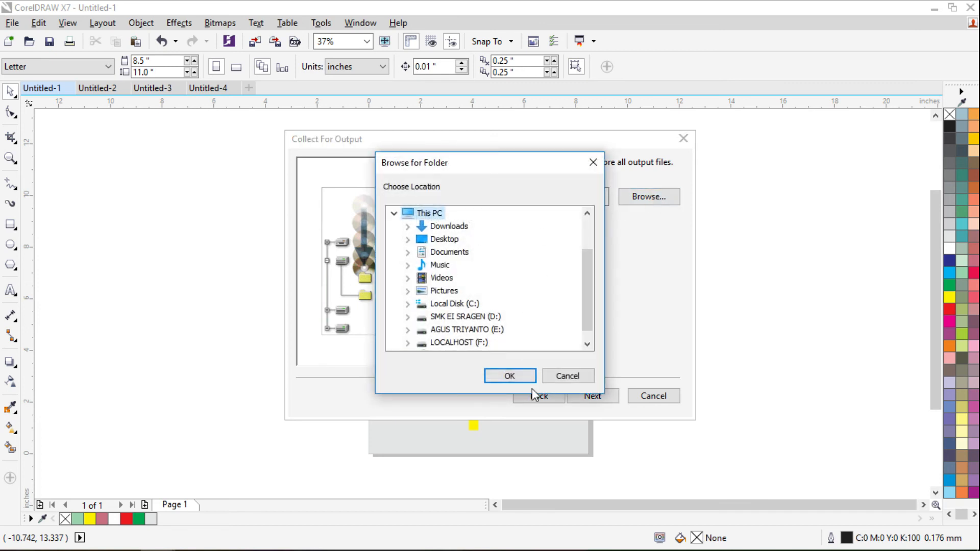
left_click(567, 377)
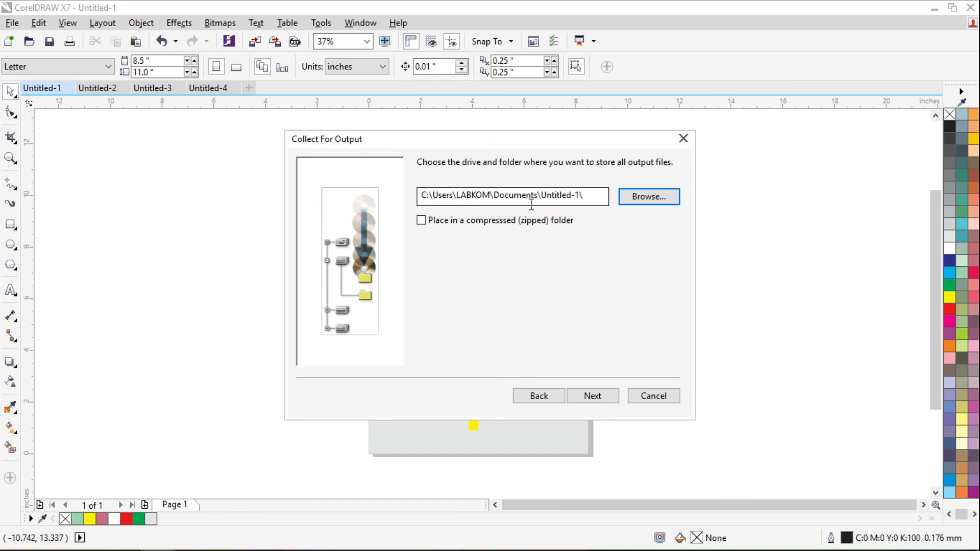
left_click(580, 199)
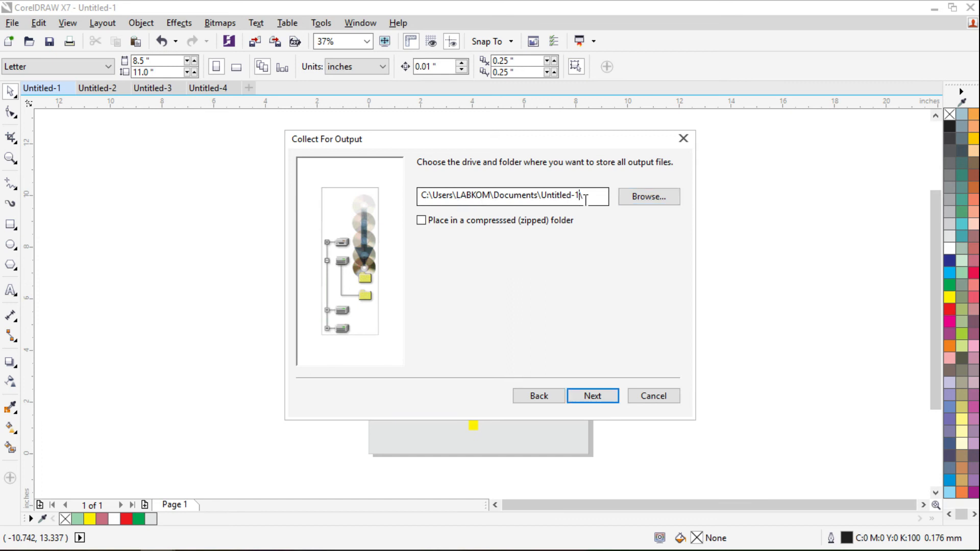
left_click_drag(580, 199, 547, 199)
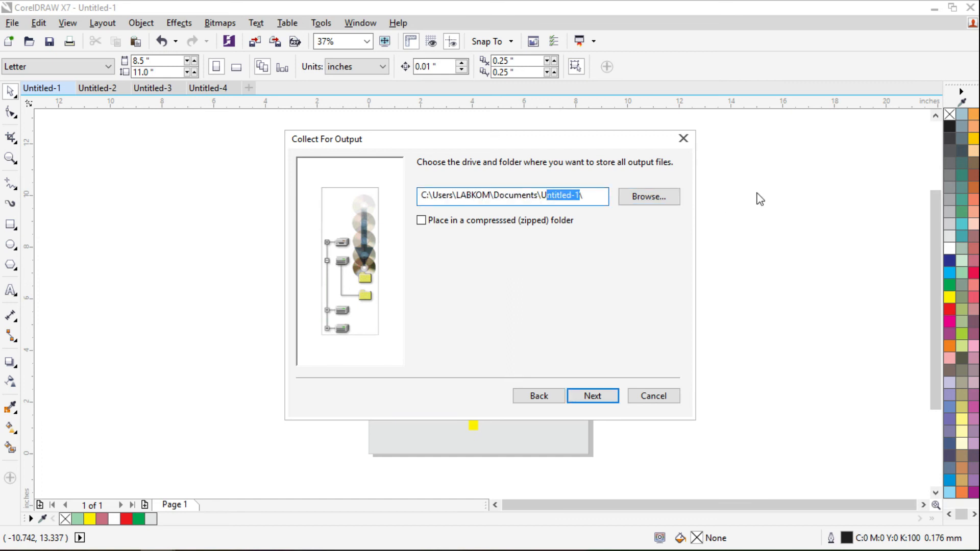
key("BackSpace")
key("BackSpace")
type("C")
- Leave the output folder unzipped, gather the files and finish the wizard
left_click(422, 223)
left_click(422, 223)
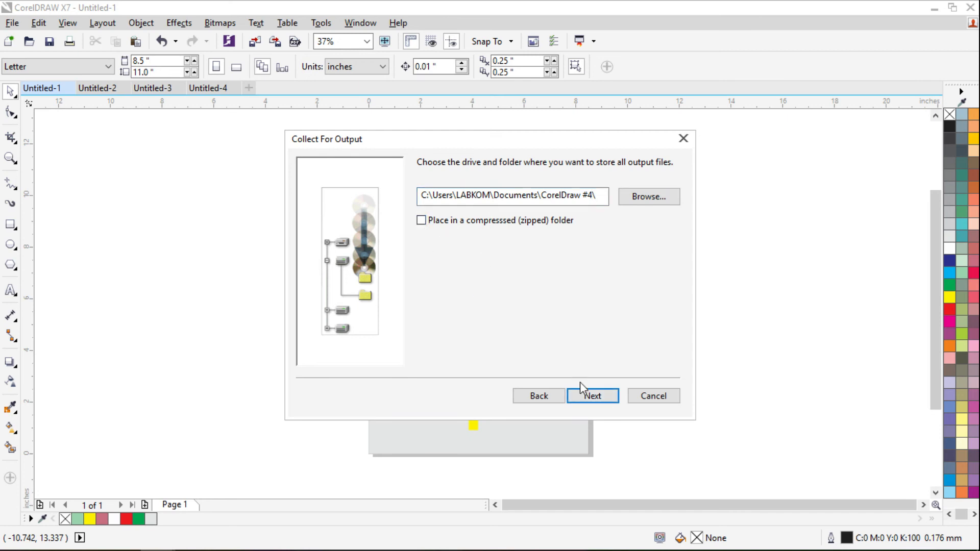
left_click(592, 401)
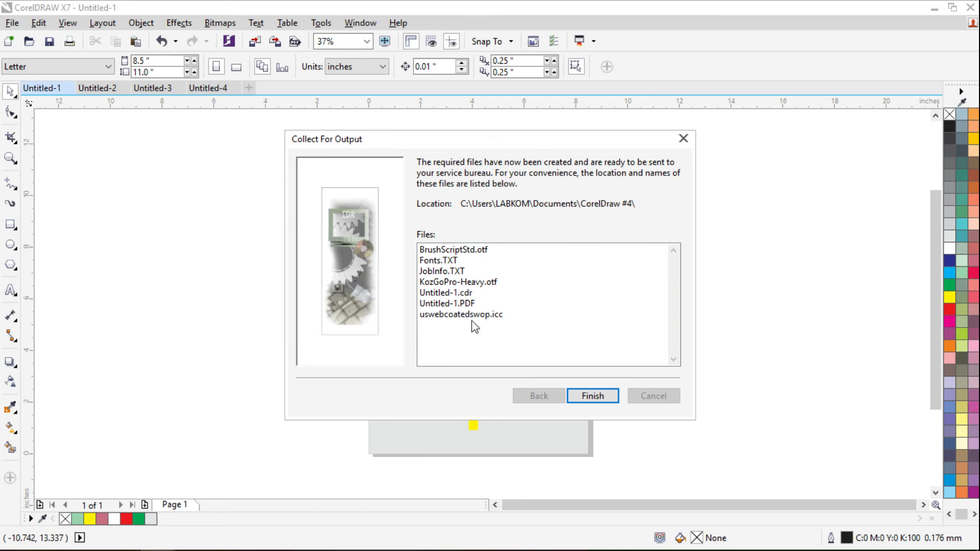
left_click(594, 397)
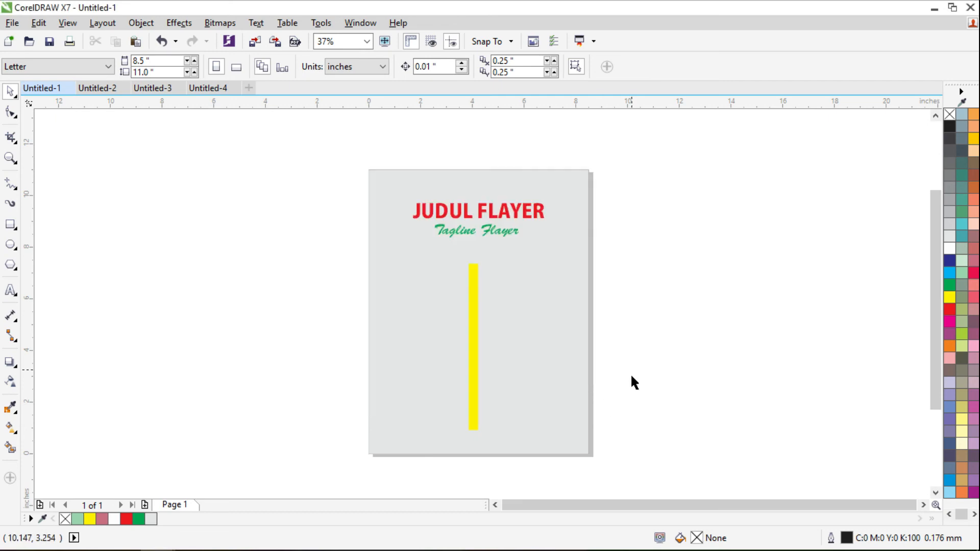
- Open Documents > CorelDraw #4 and inspect the collected PDF and CDR files
left_click(48, 536)
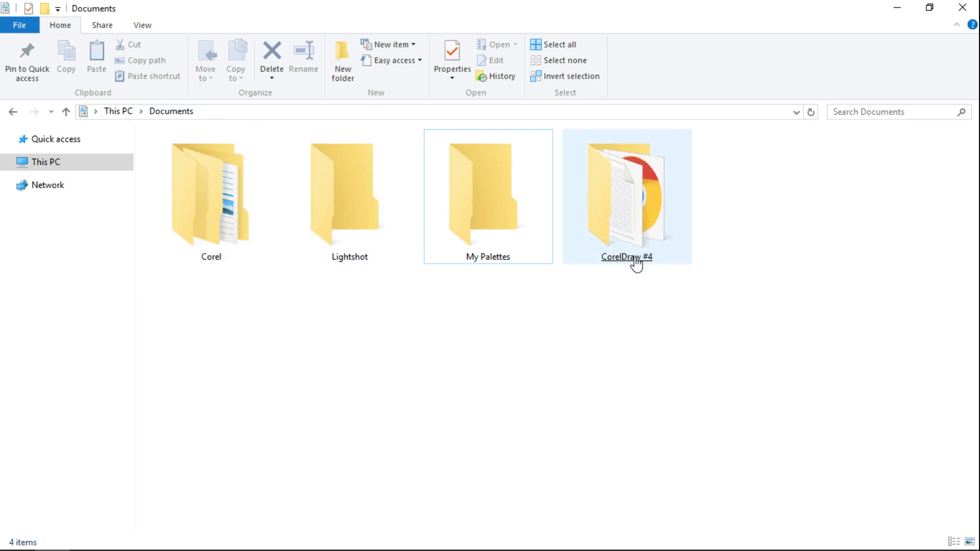
double_click(638, 195)
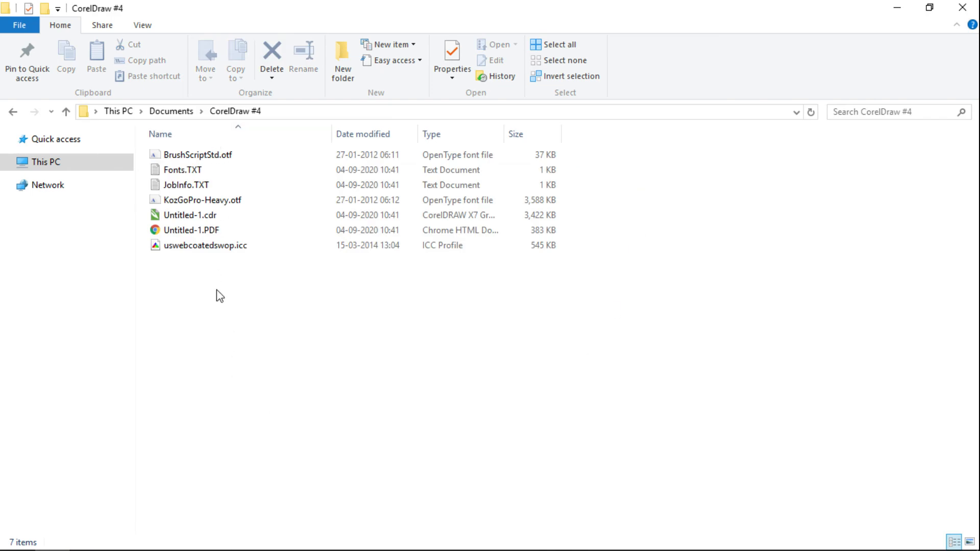
left_click(203, 233)
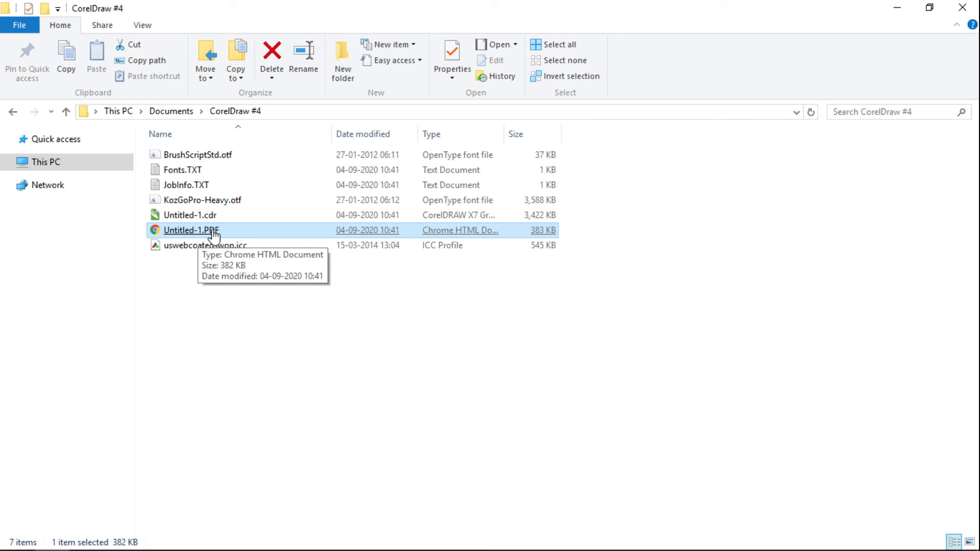
left_click(213, 218)
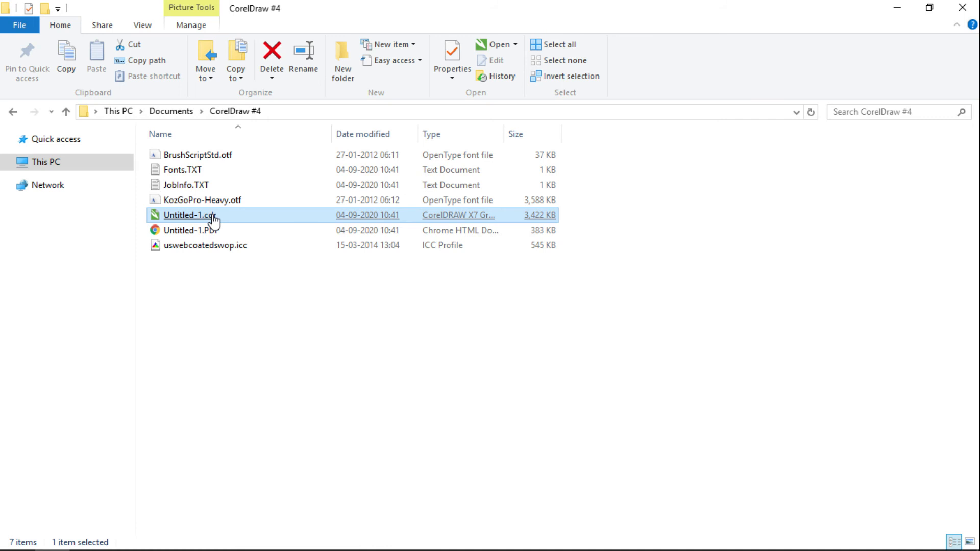
- Open Untitled-1.cdr in CorelDRAW, then select the KozGoPro-Heavy and BrushScriptStd font files
double_click(213, 217)
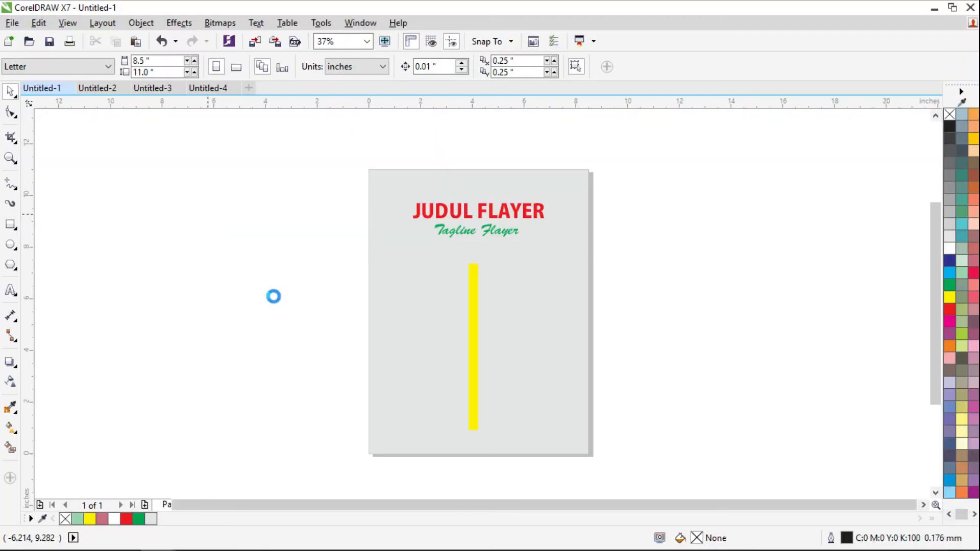
left_click(37, 91)
left_click(265, 88)
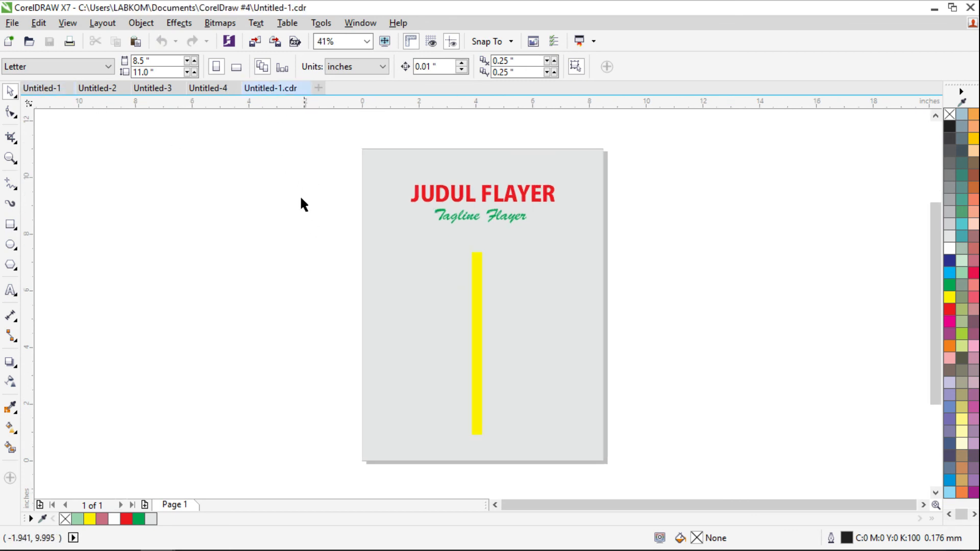
left_click(51, 540)
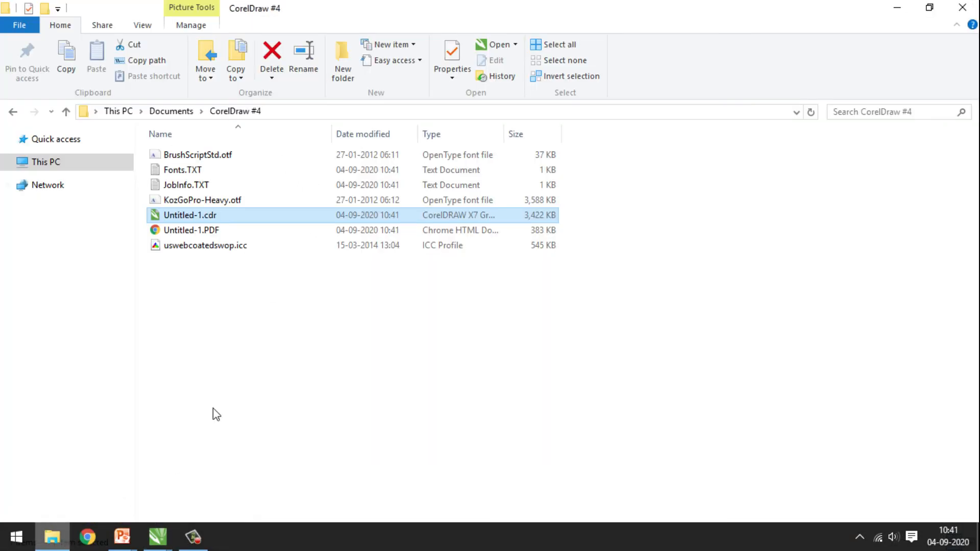
left_click(203, 200)
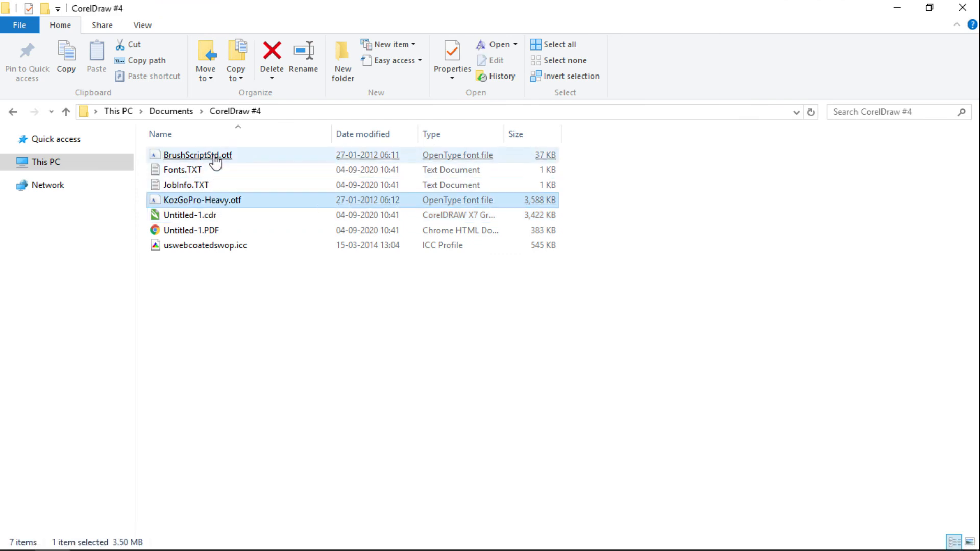
left_click(215, 157)
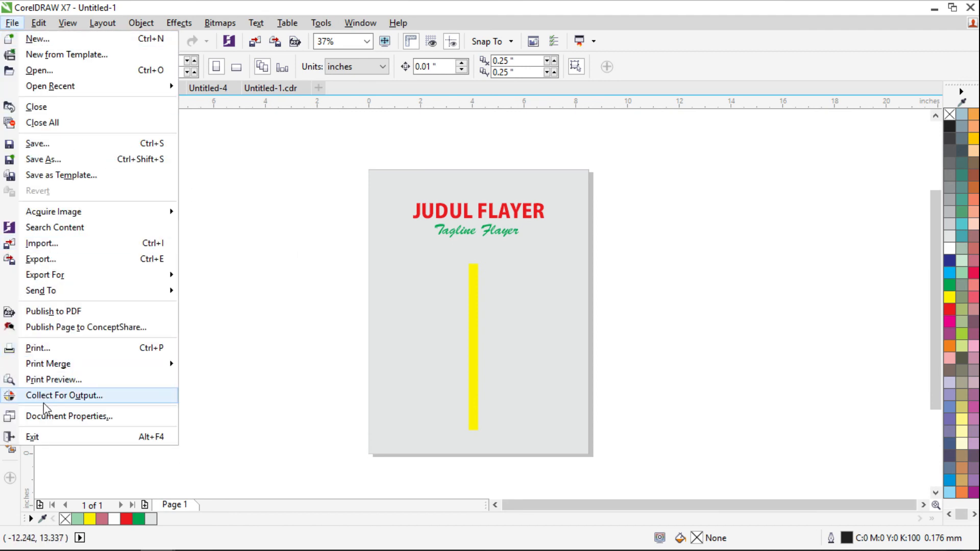
- Open the unsaved document's properties and look at its Title, Subject and Author fields
left_click(49, 417)
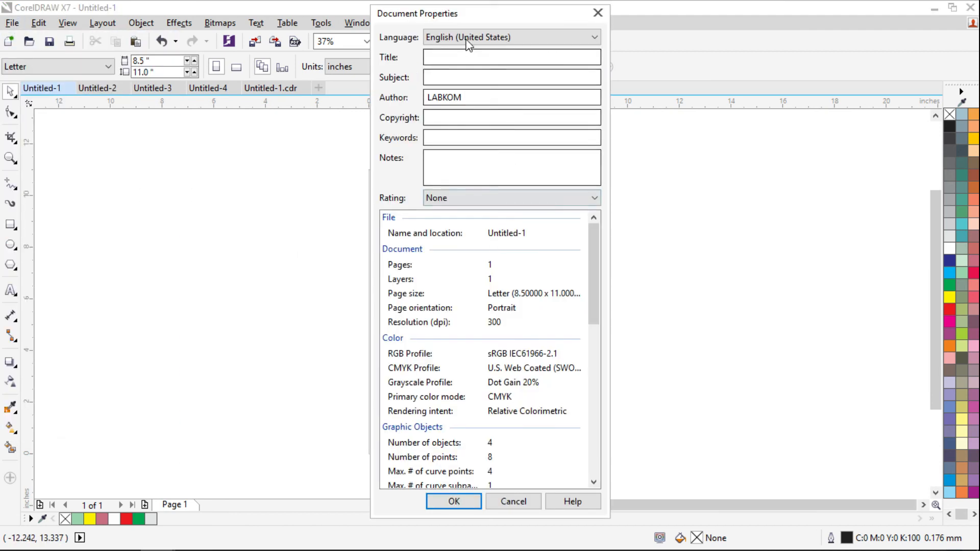
left_click_drag(478, 14, 656, 9)
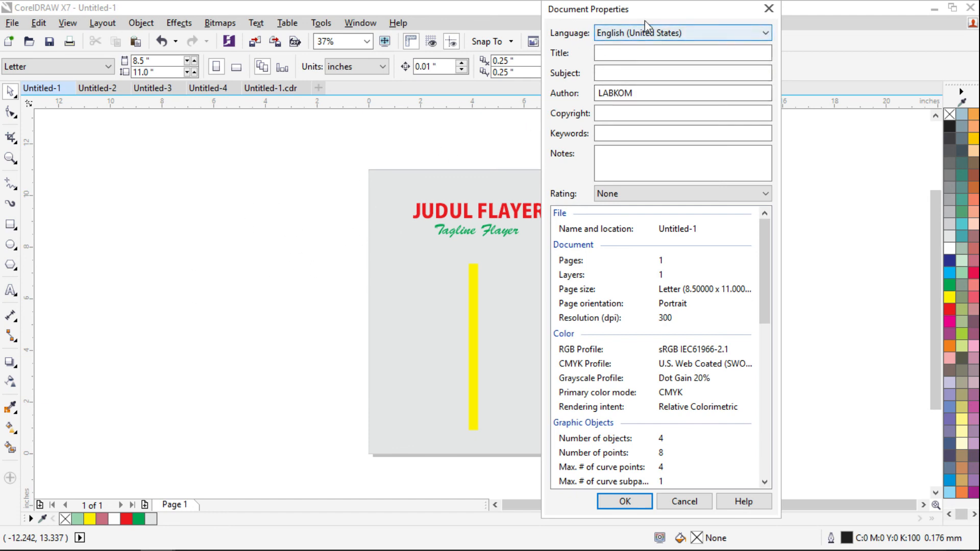
left_click(613, 57)
left_click(619, 75)
left_click(619, 95)
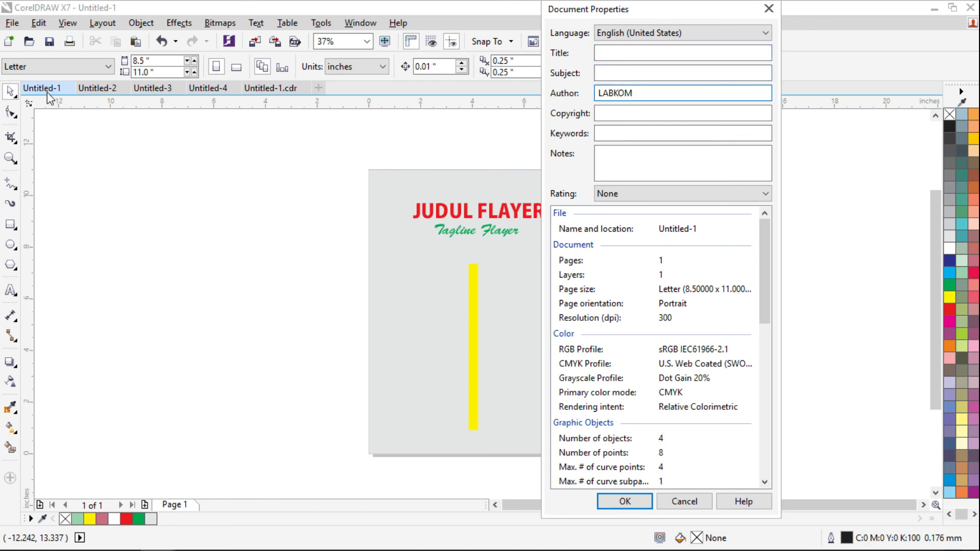
- Check the name and location entry, then return to the saved flyer Untitled-1.cdr
left_click(666, 231)
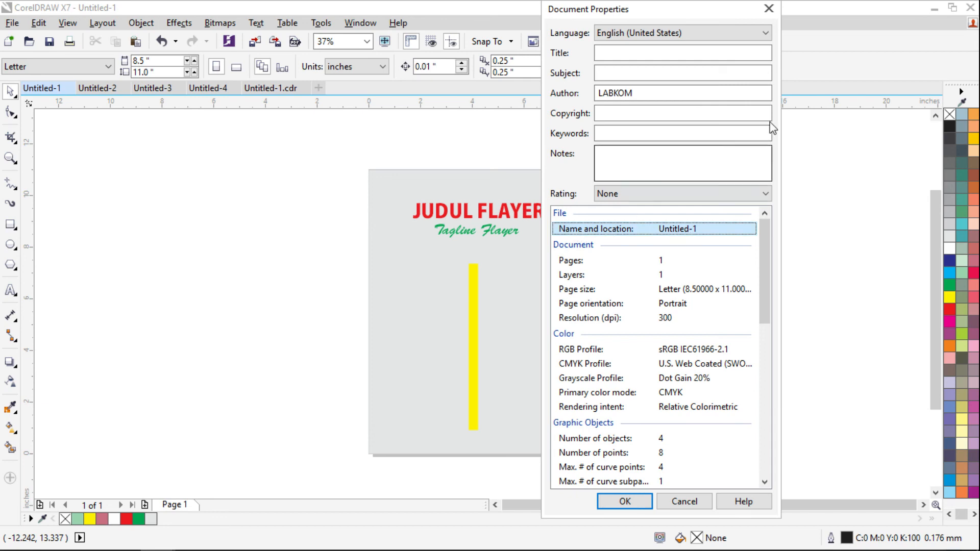
left_click(769, 9)
left_click(276, 89)
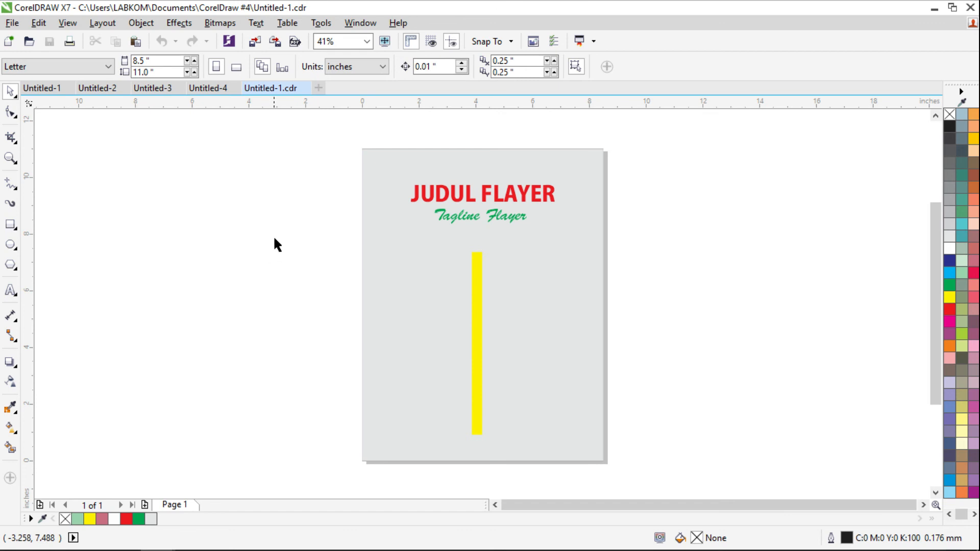
left_click(12, 23)
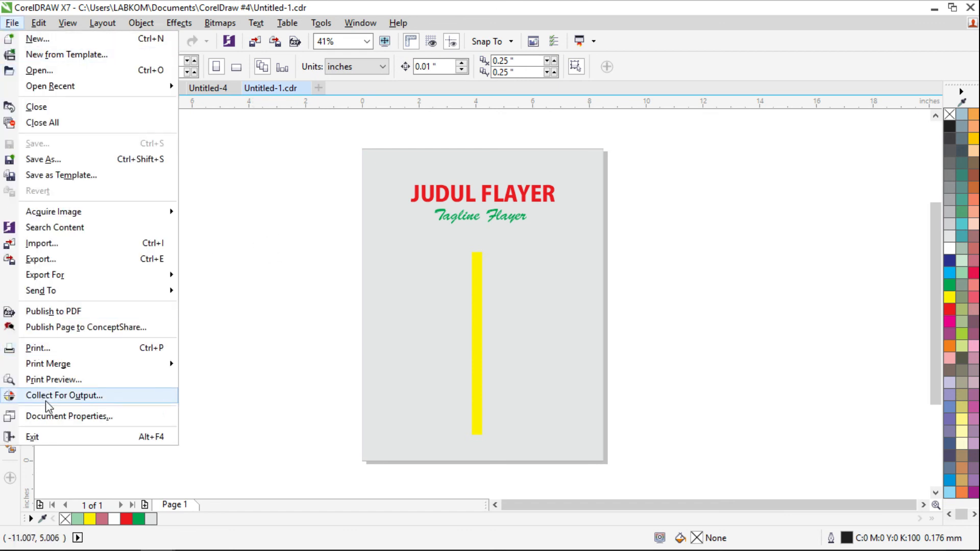
left_click(48, 416)
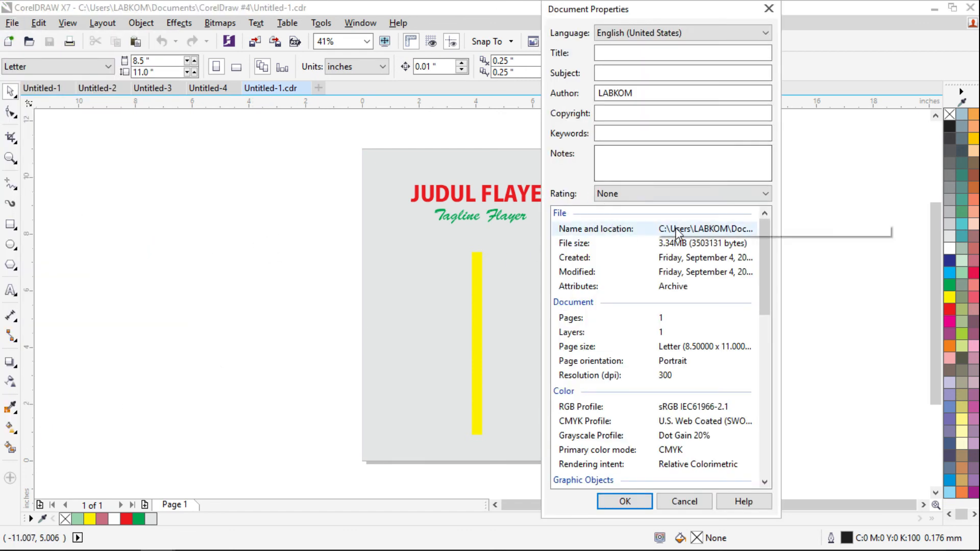
left_click(608, 229)
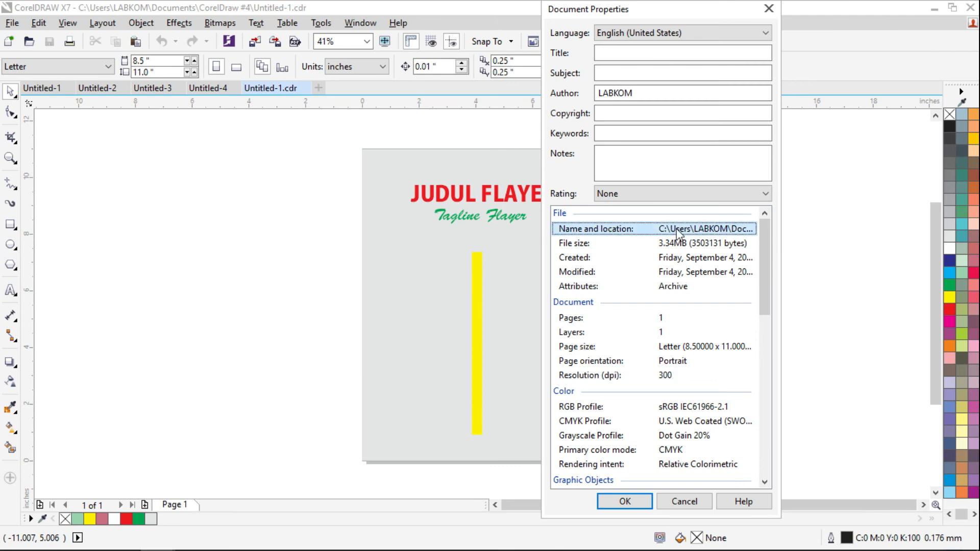
left_click_drag(781, 239, 975, 208)
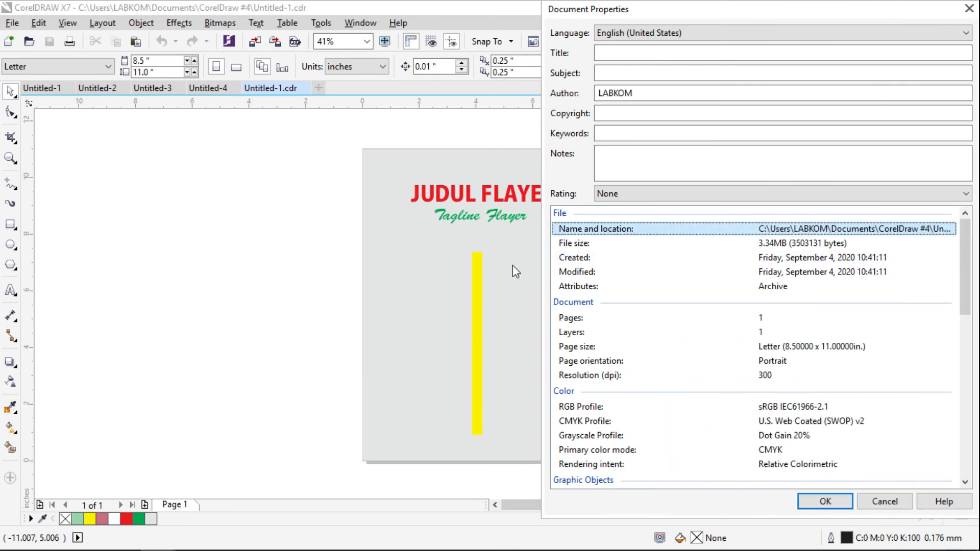
left_click_drag(549, 254, 287, 276)
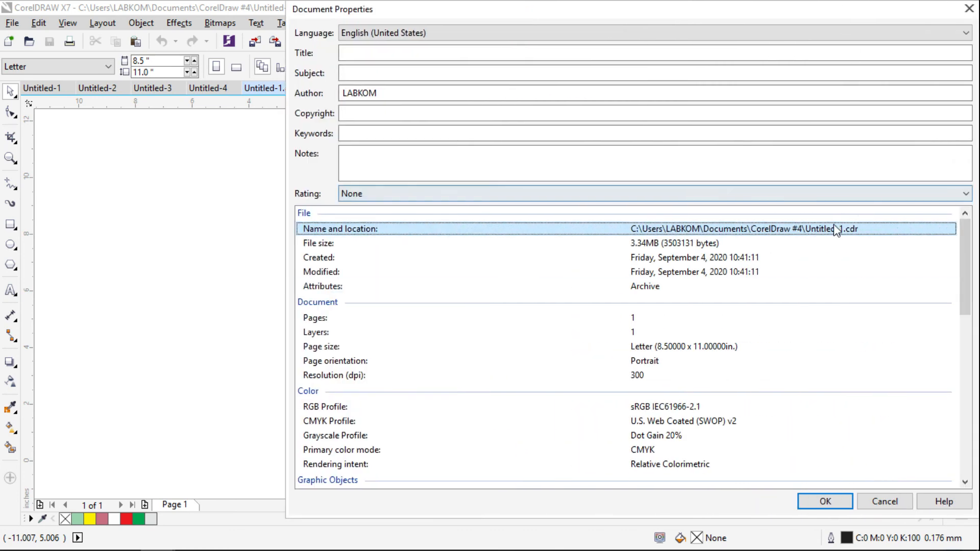
left_click(360, 247)
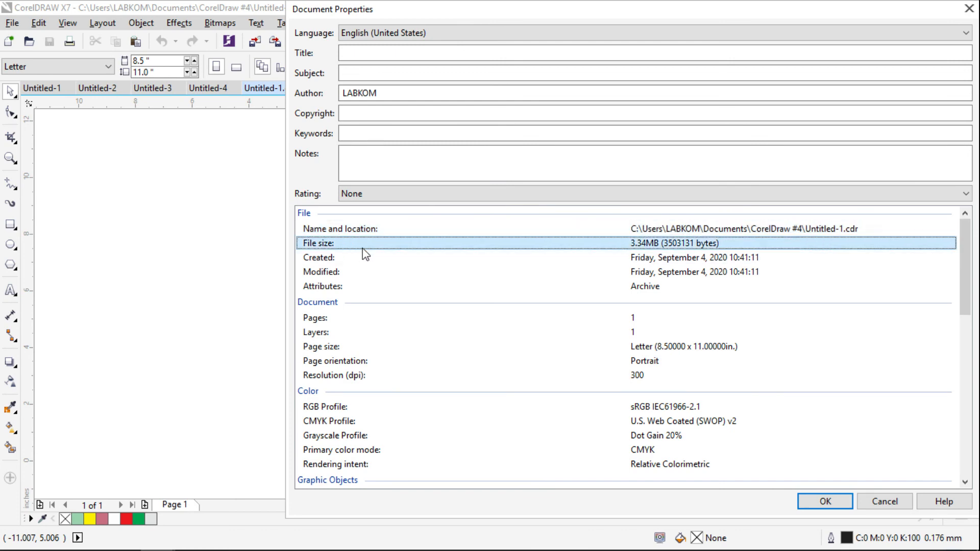
scroll(442, 376, "down", 3)
scroll(449, 374, "up", 3)
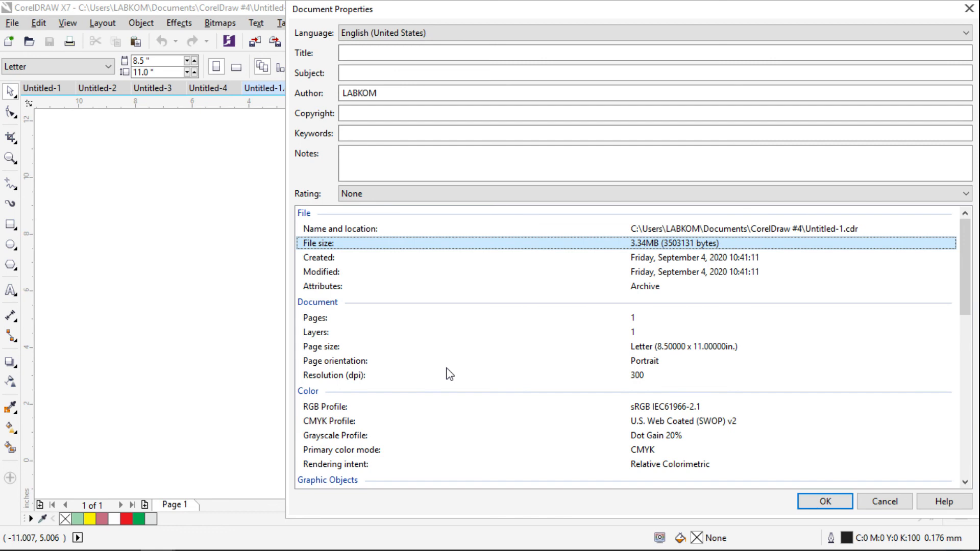
scroll(449, 374, "down", 3)
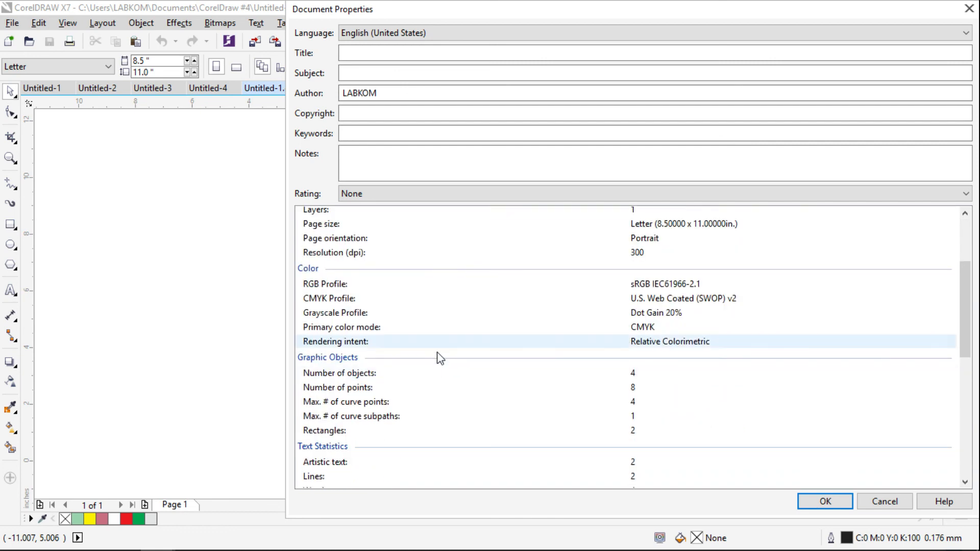
scroll(424, 380, "down", 3)
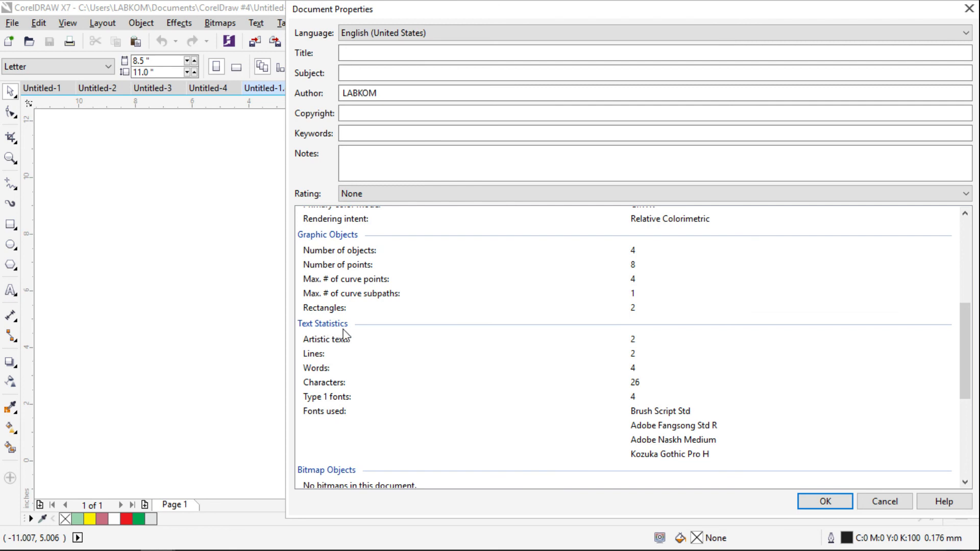
left_click(323, 382)
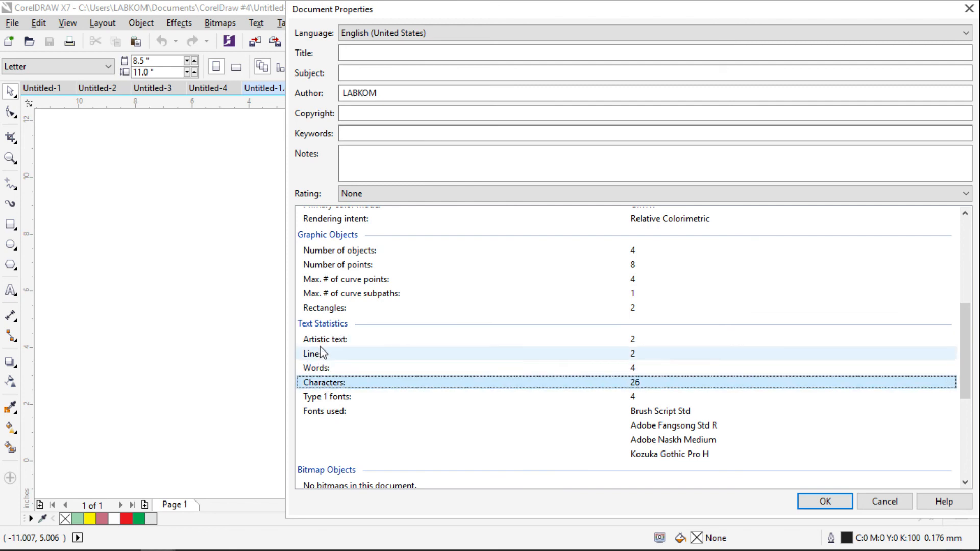
left_click(306, 340)
left_click(345, 352)
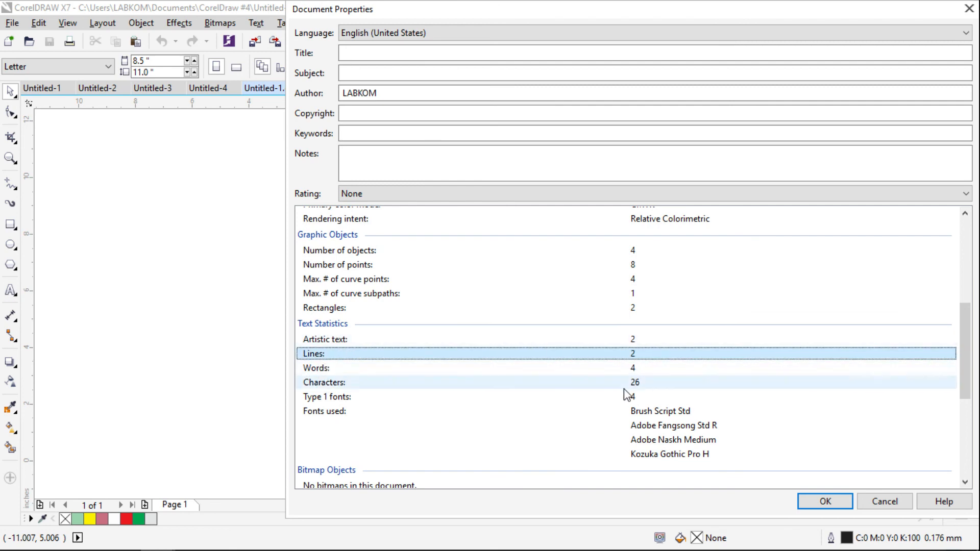
left_click(343, 373)
left_click(323, 383)
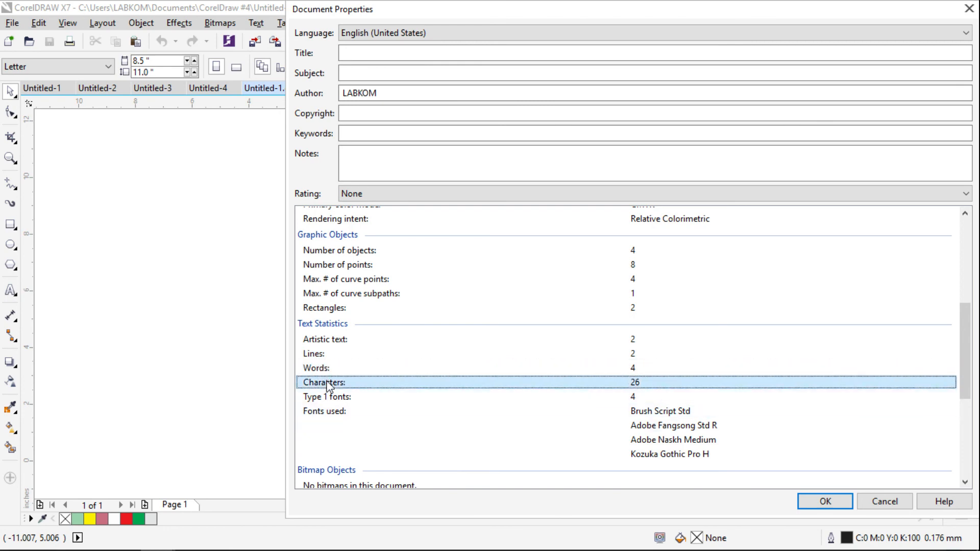
scroll(434, 353, "down", 1)
left_click(414, 371)
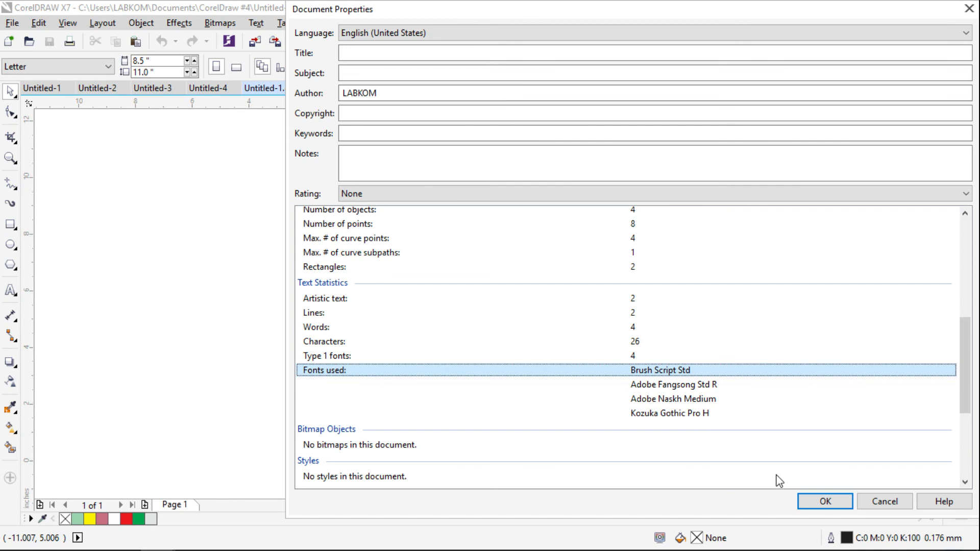
left_click(826, 501)
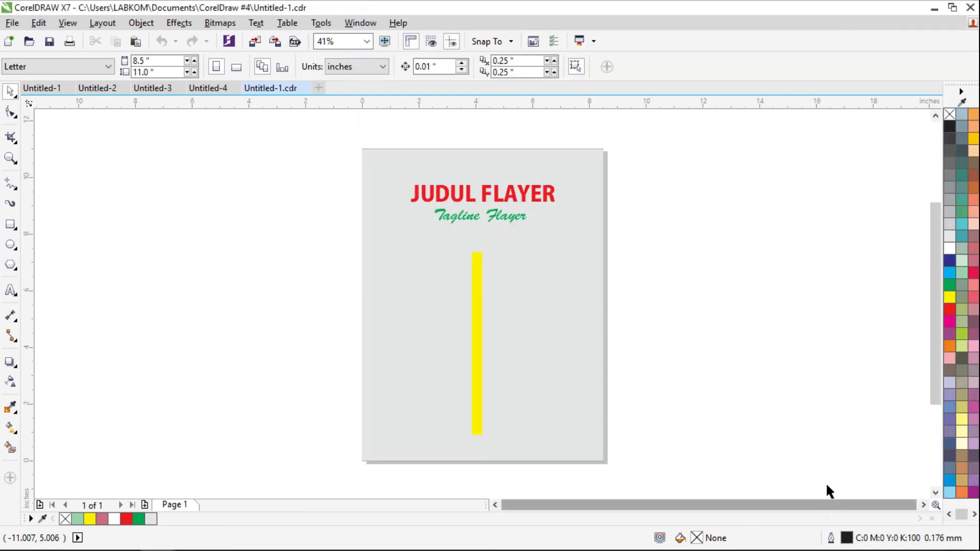
- Close the Untitled-4 document with the red circle without saving it
left_click(11, 23)
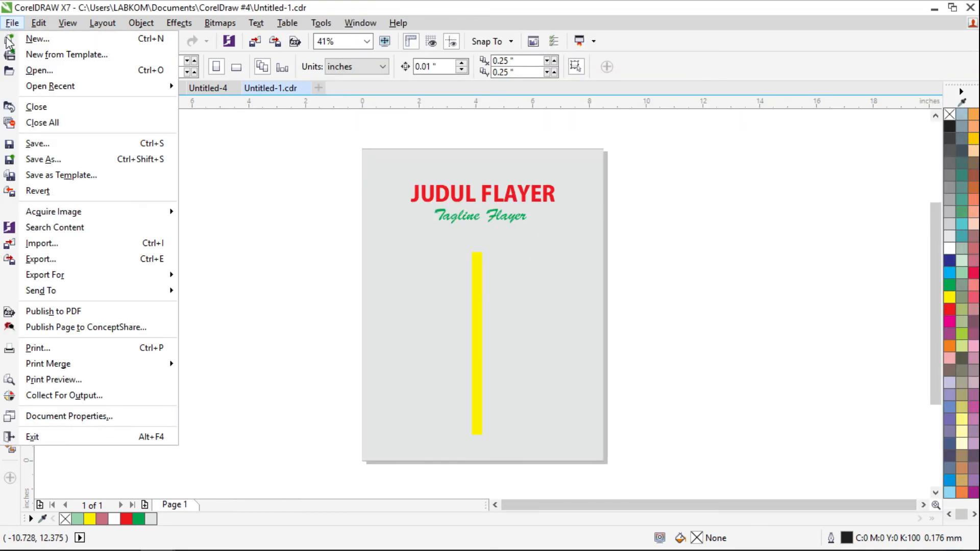
left_click(302, 281)
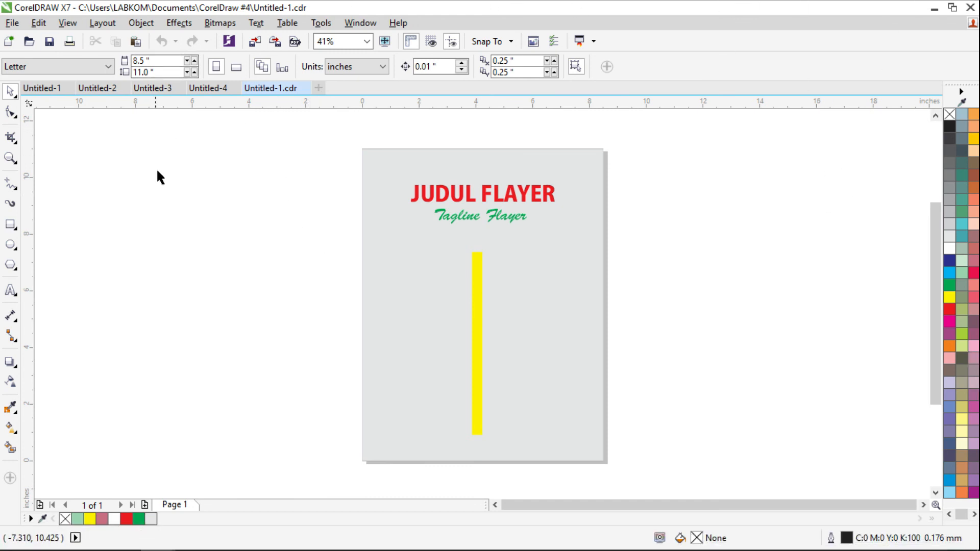
left_click(13, 23)
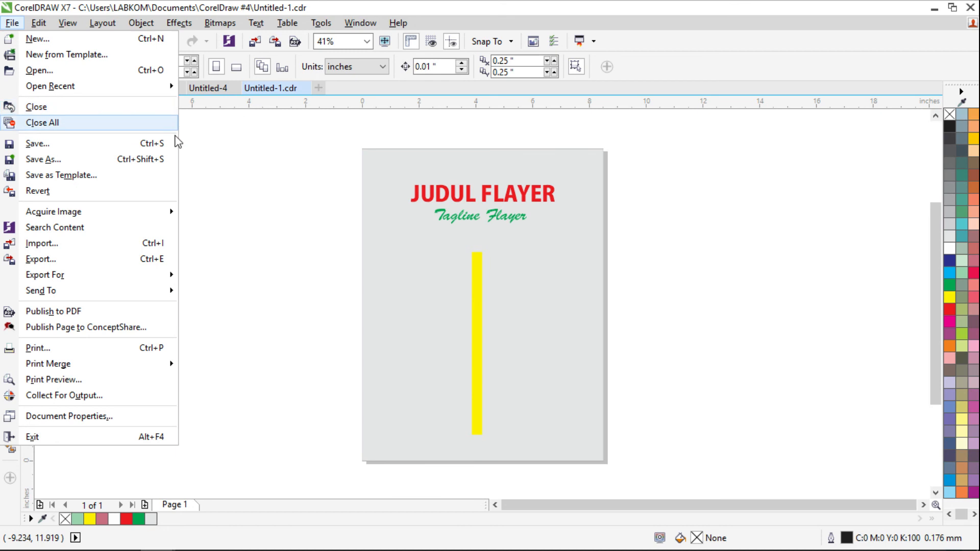
left_click(228, 110)
left_click(214, 92)
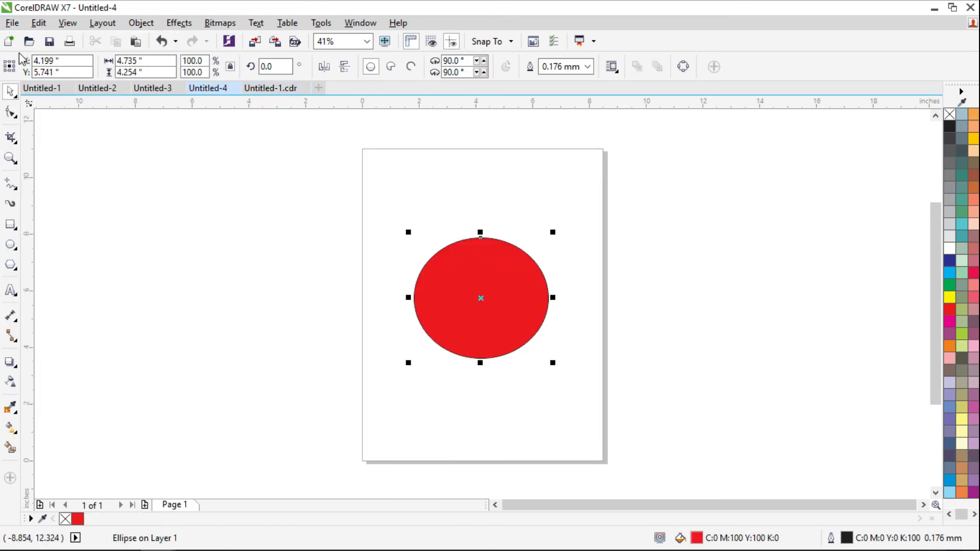
left_click(12, 23)
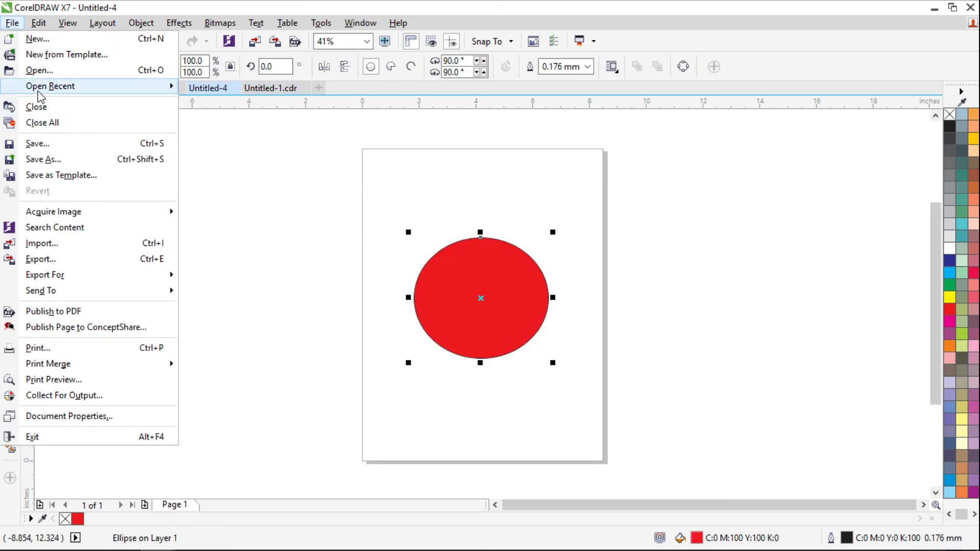
key("Escape")
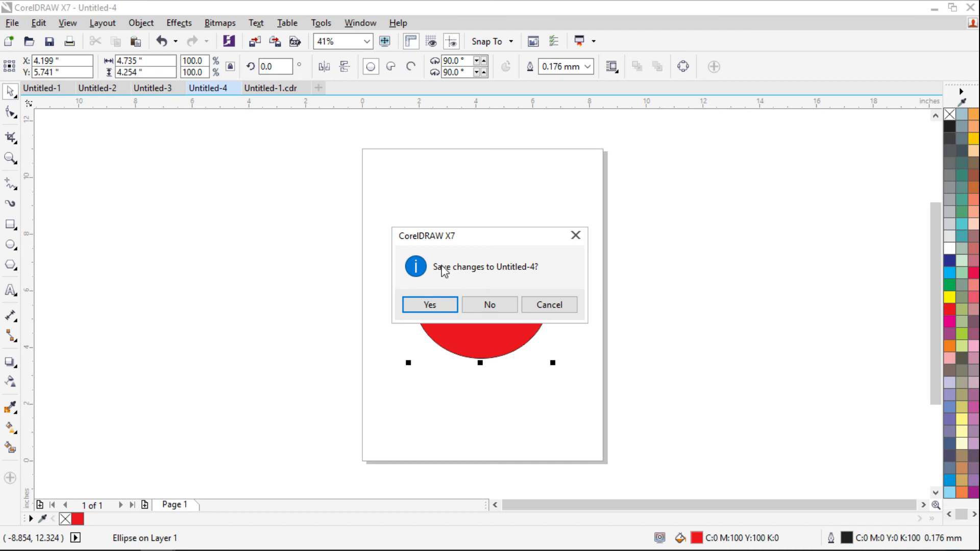
left_click(490, 305)
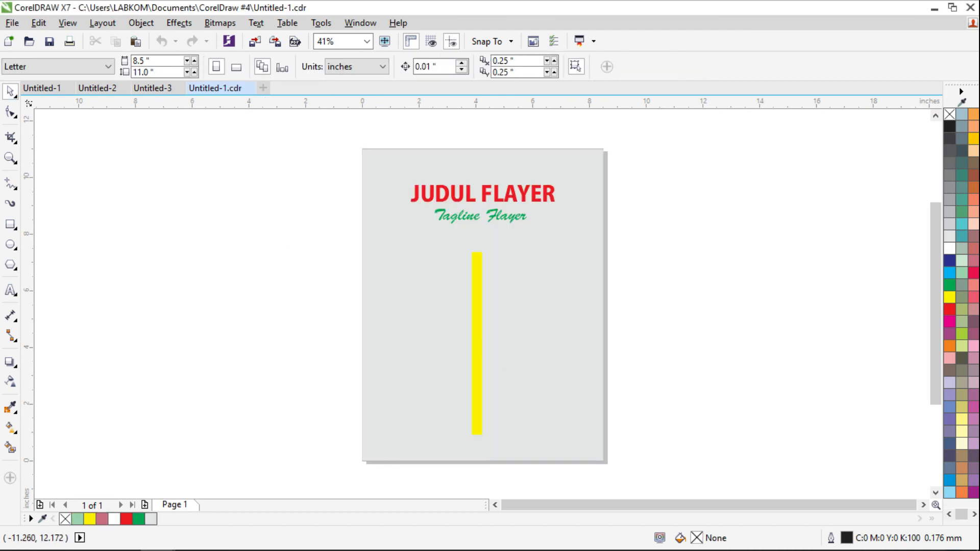
- Exit CorelDRAW, declining to save Untitled-1, Untitled-2, Untitled-3 and the flyer
left_click(12, 23)
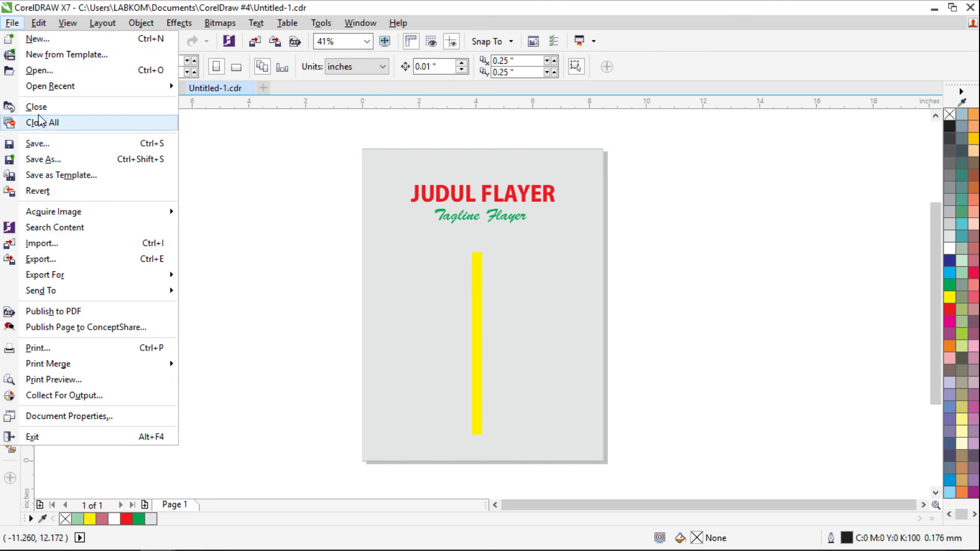
left_click(284, 161)
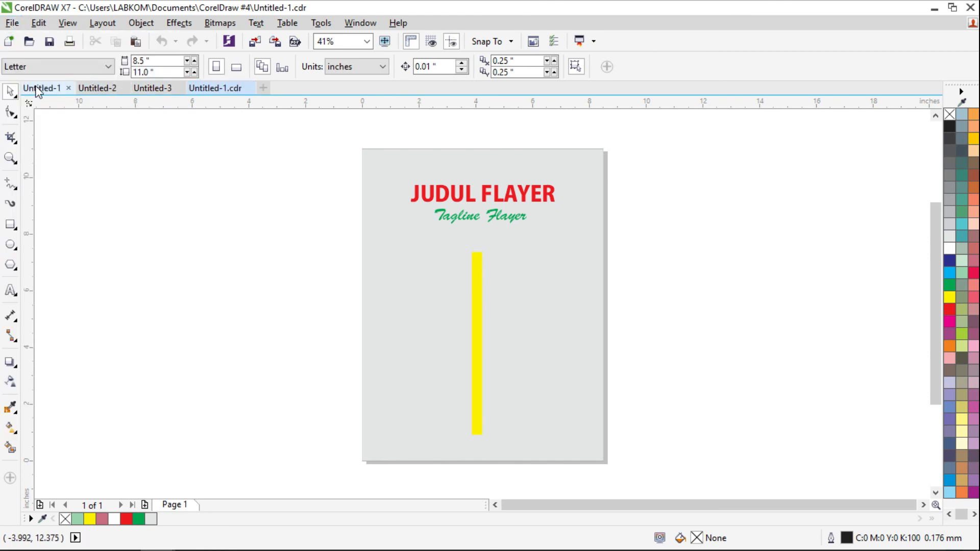
left_click(12, 23)
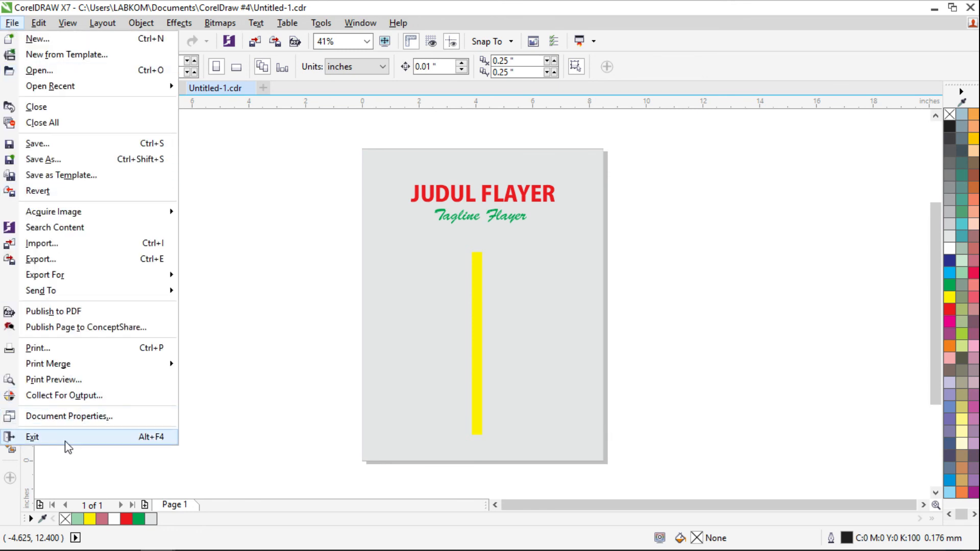
left_click(344, 342)
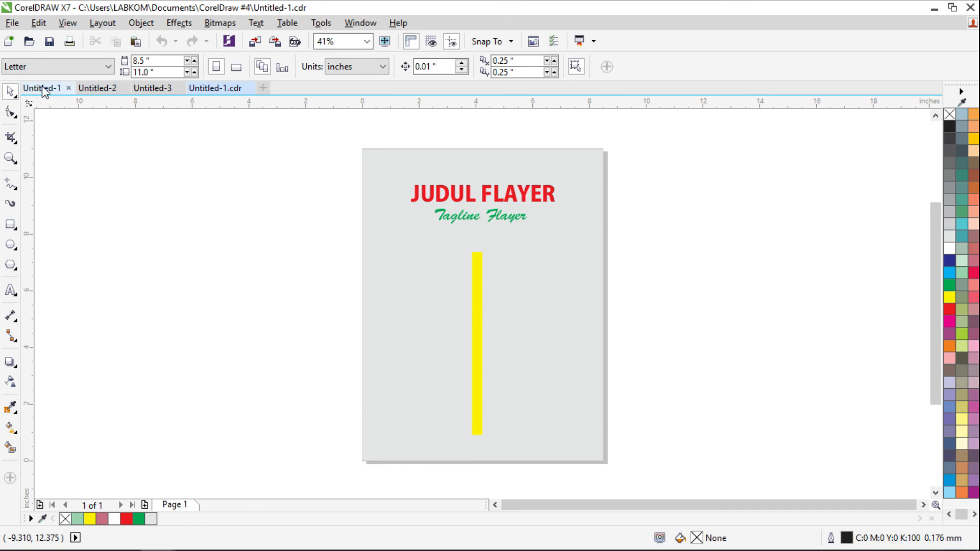
left_click(11, 23)
left_click(74, 437)
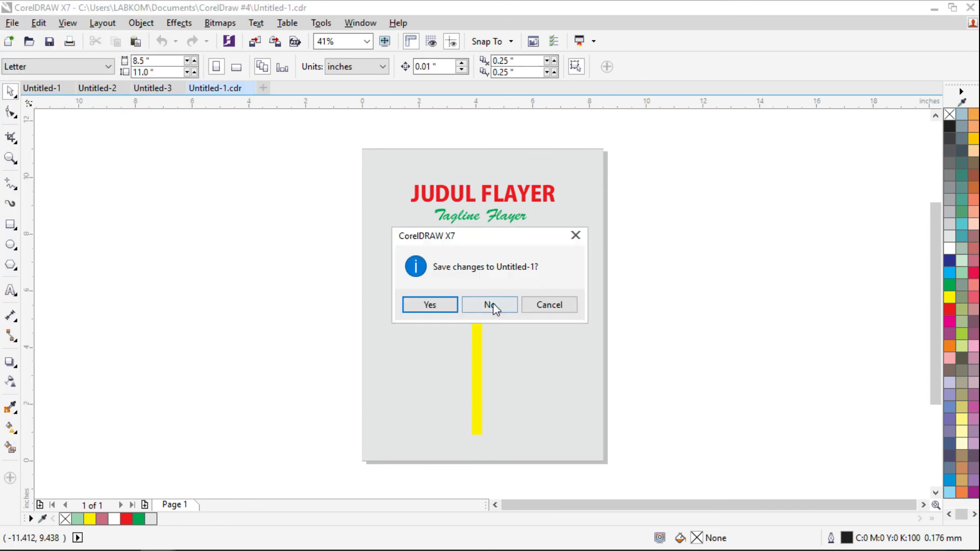
left_click(490, 304)
left_click(489, 305)
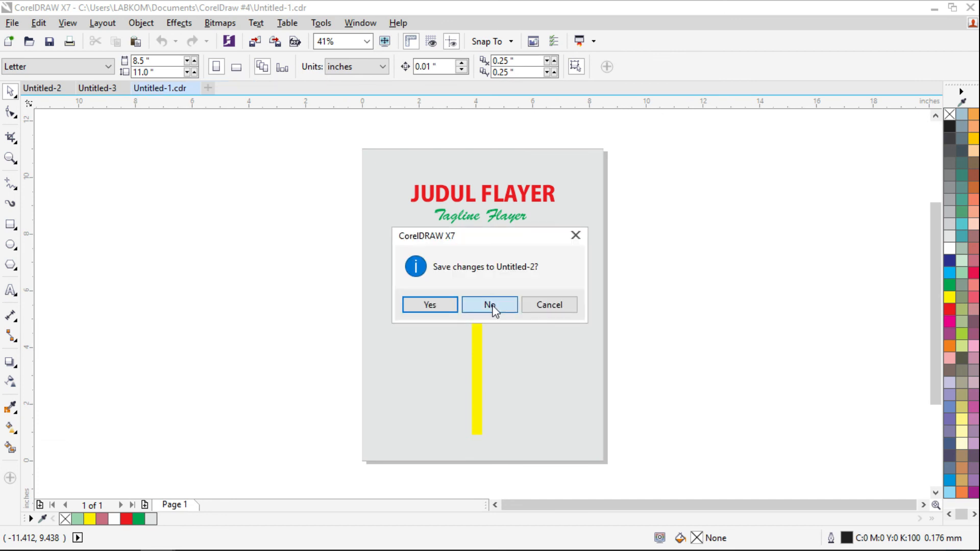
left_click(492, 307)
left_click(492, 306)
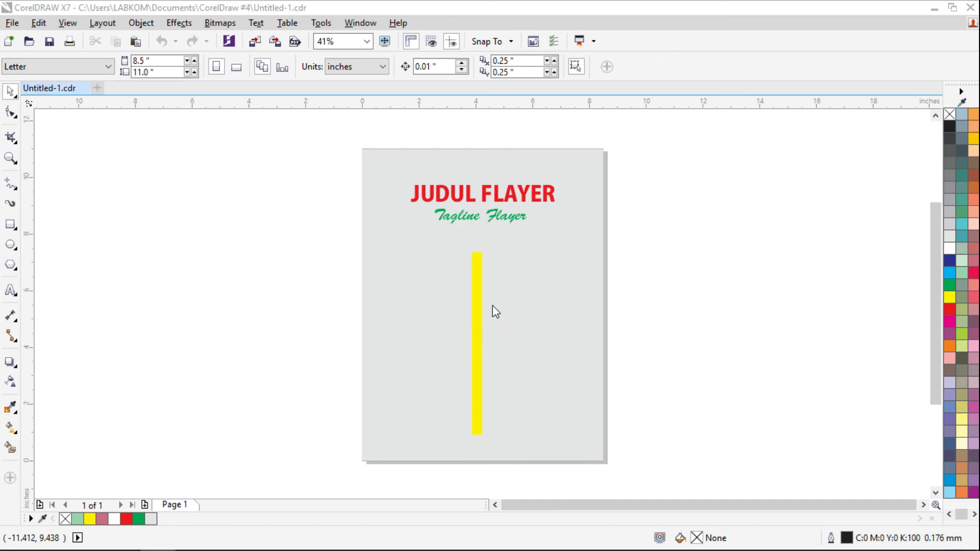